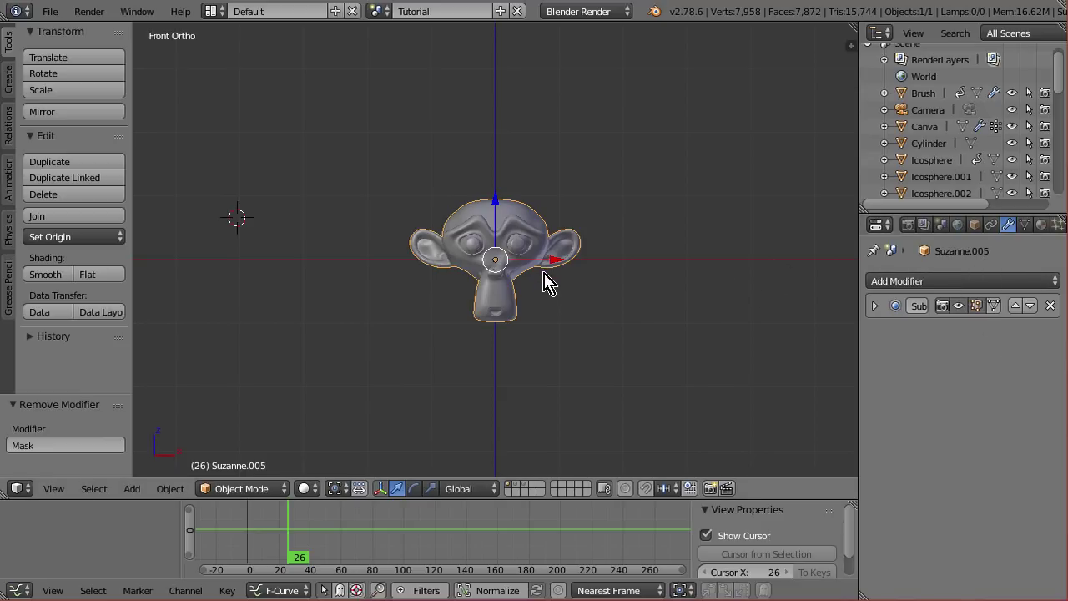
Step: Add a Vertex Group–mode Mask modifier to Suzanne.005 and check its existing Mask vertex group
scroll(551, 282, up, 4)
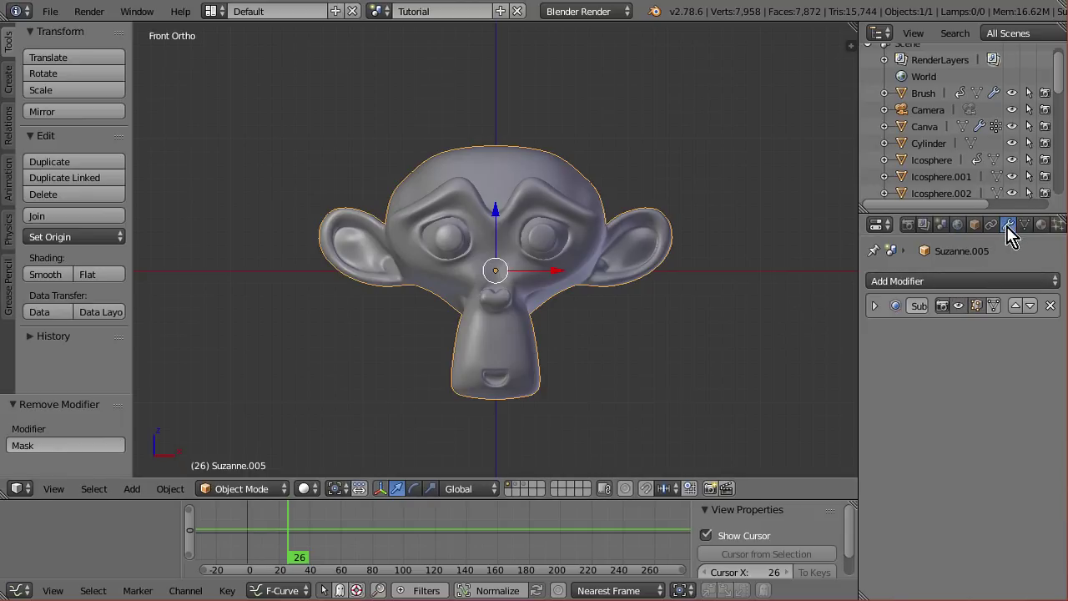
click(959, 282)
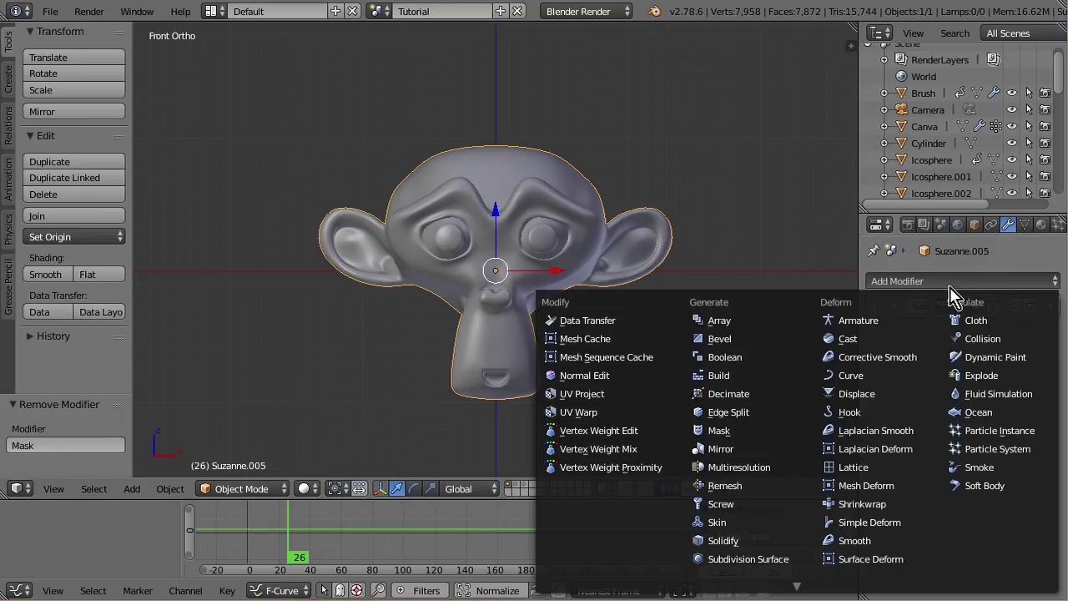
click(763, 443)
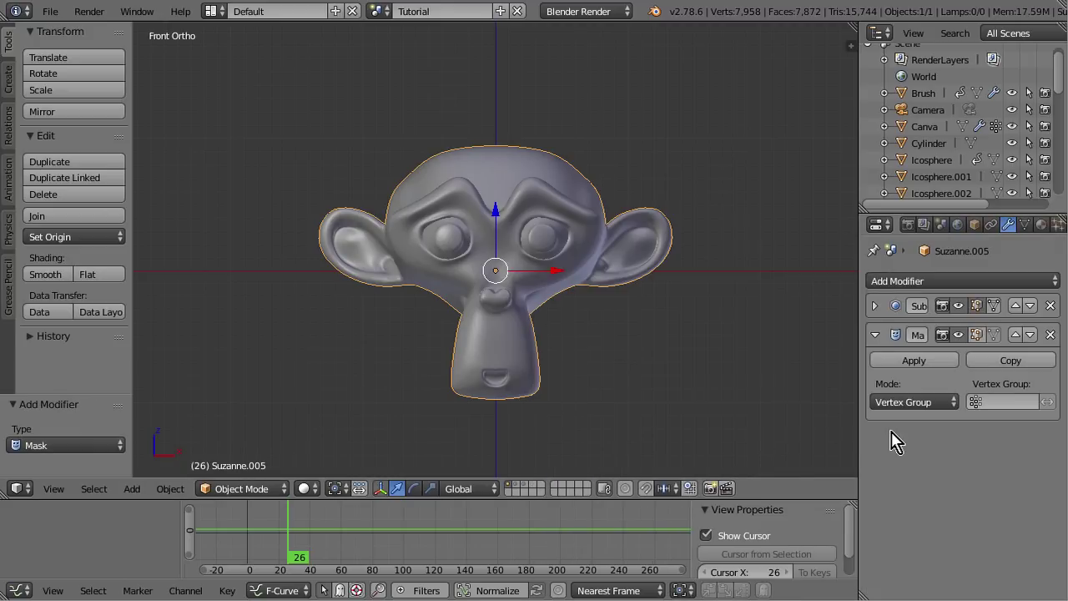
click(903, 405)
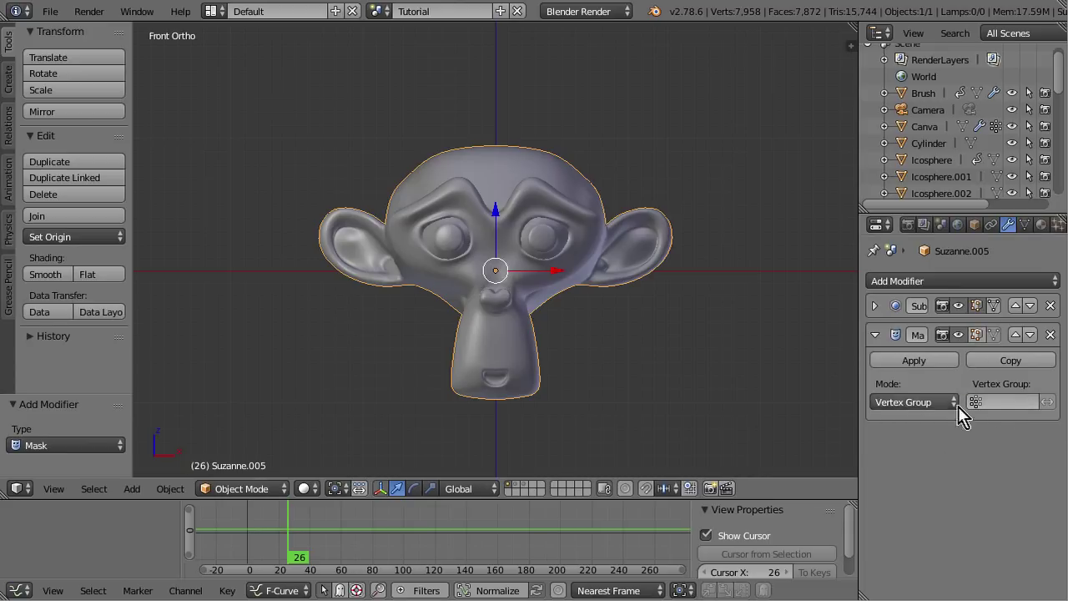
click(1027, 225)
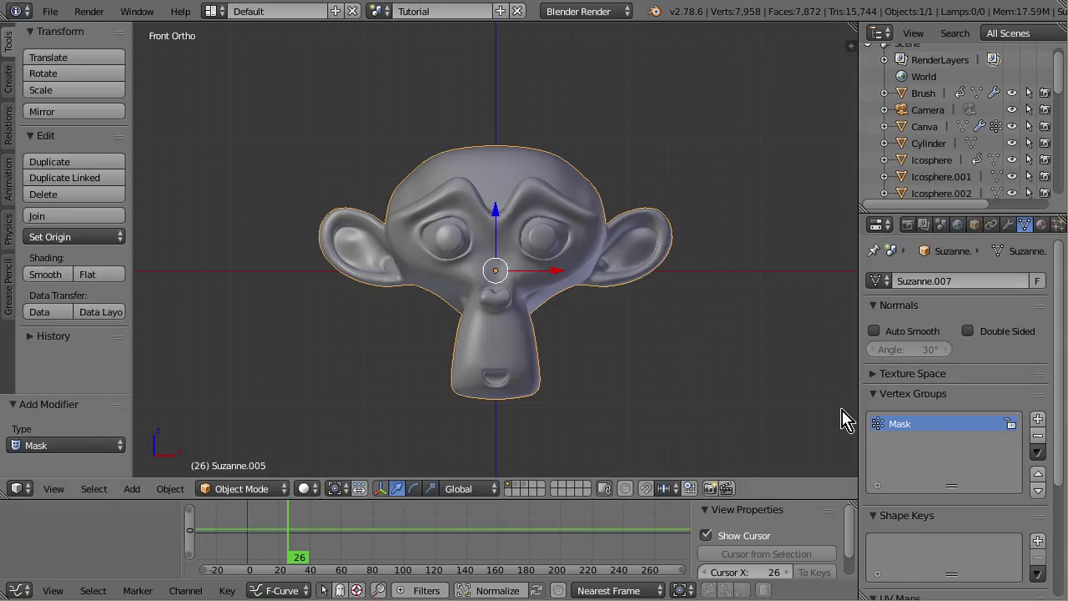
Step: Enter Weight Paint mode and set the Mask modifier's vertex group to Mask
key(ctrl+Tab)
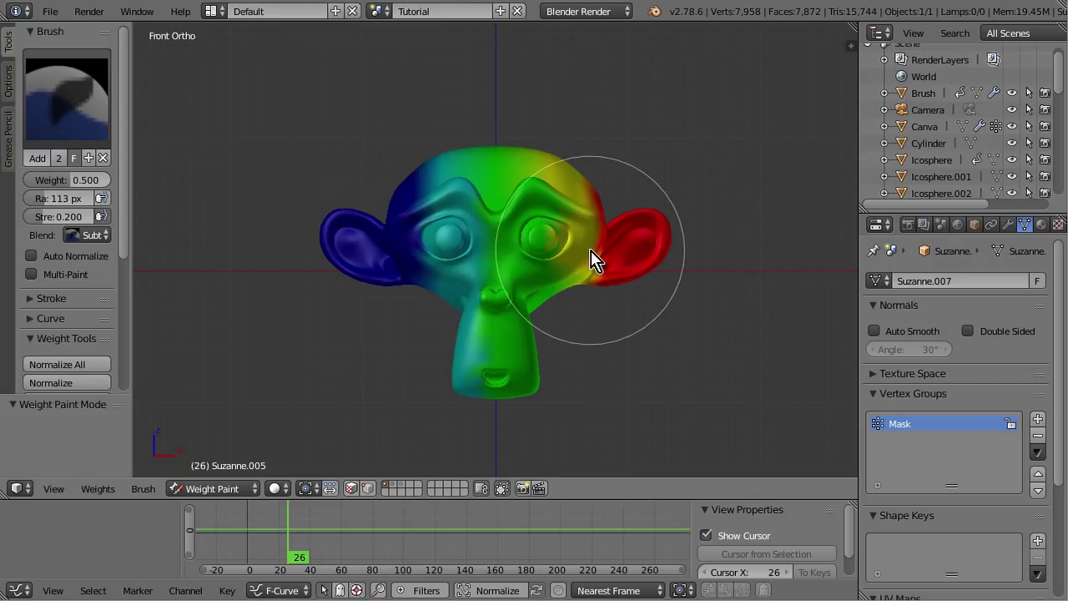
click(1008, 225)
click(1014, 401)
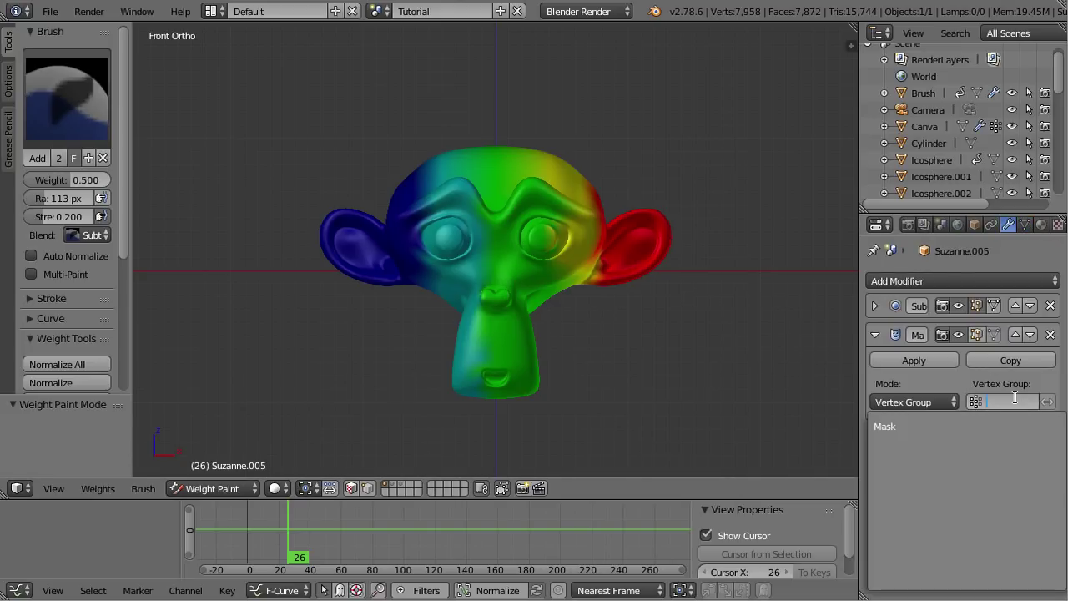
click(951, 426)
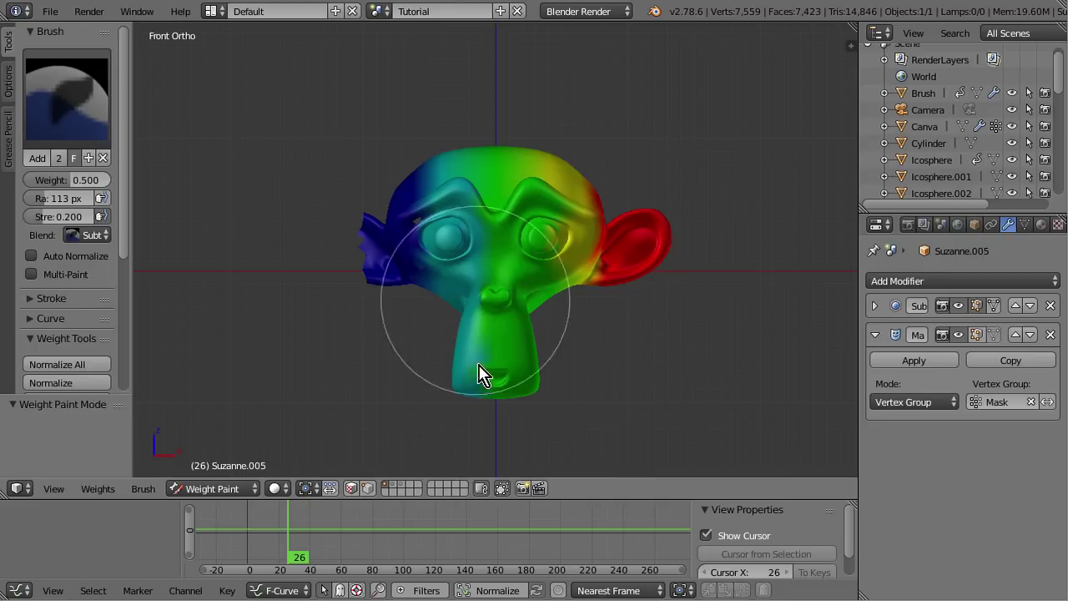
Step: Toggle the mask's invert option on and off twice to compare, leaving it non-inverted
click(1048, 401)
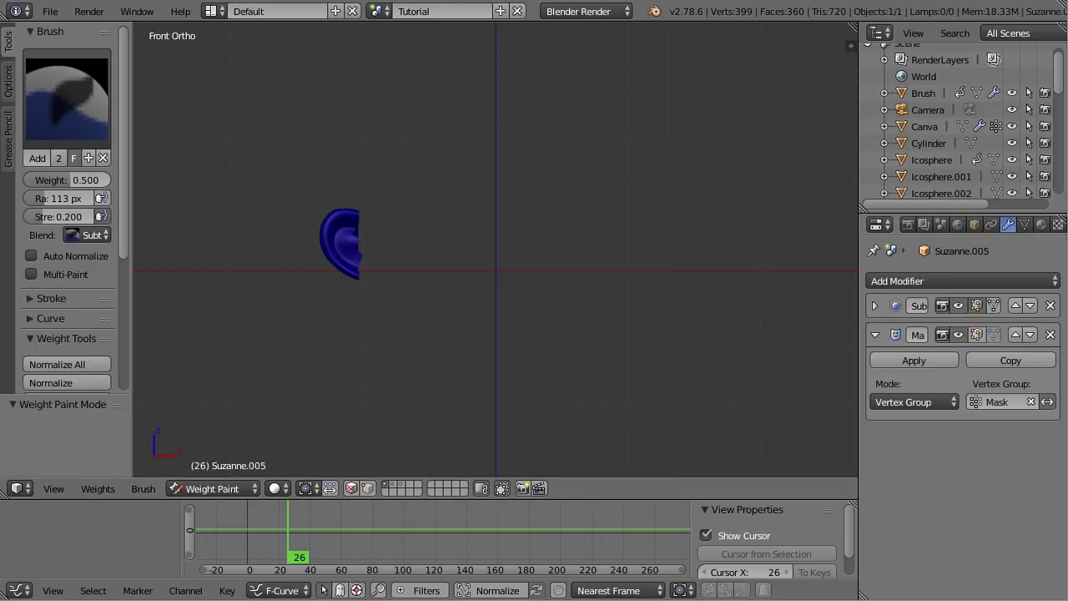
click(1047, 402)
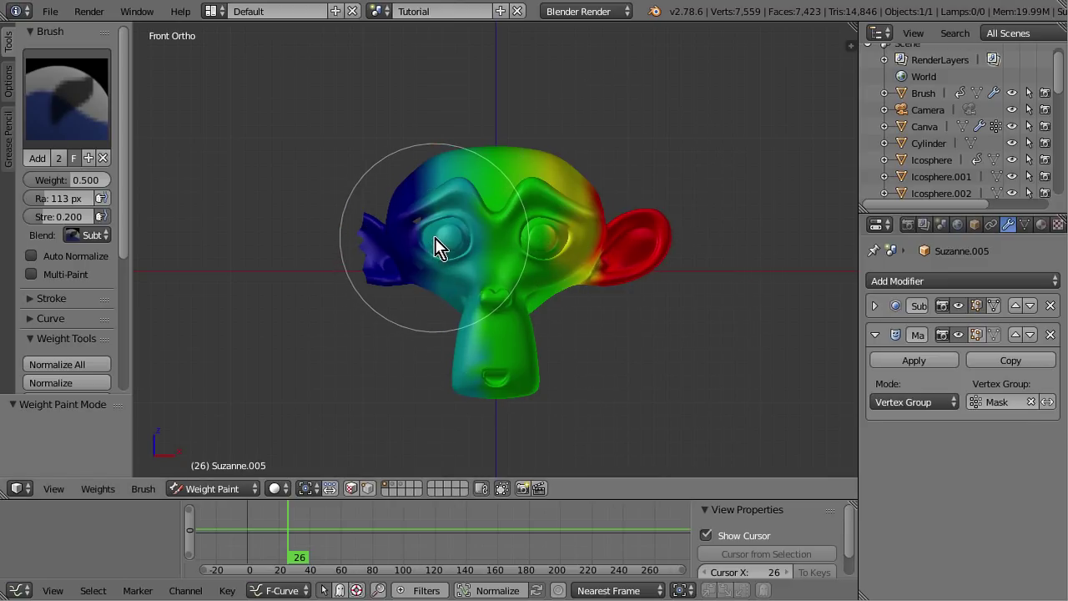
click(1048, 402)
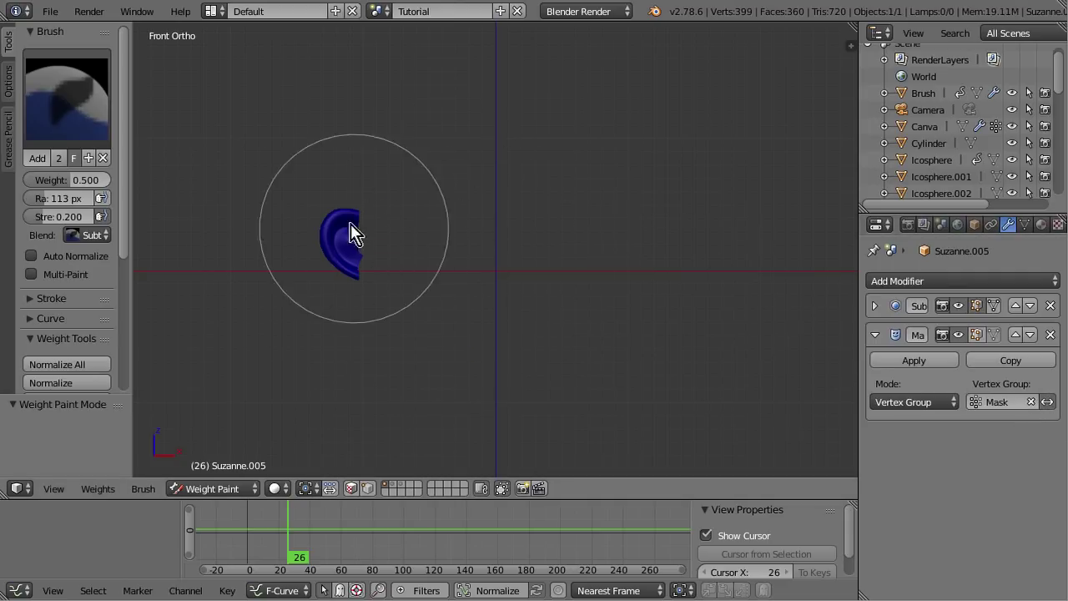
click(1048, 402)
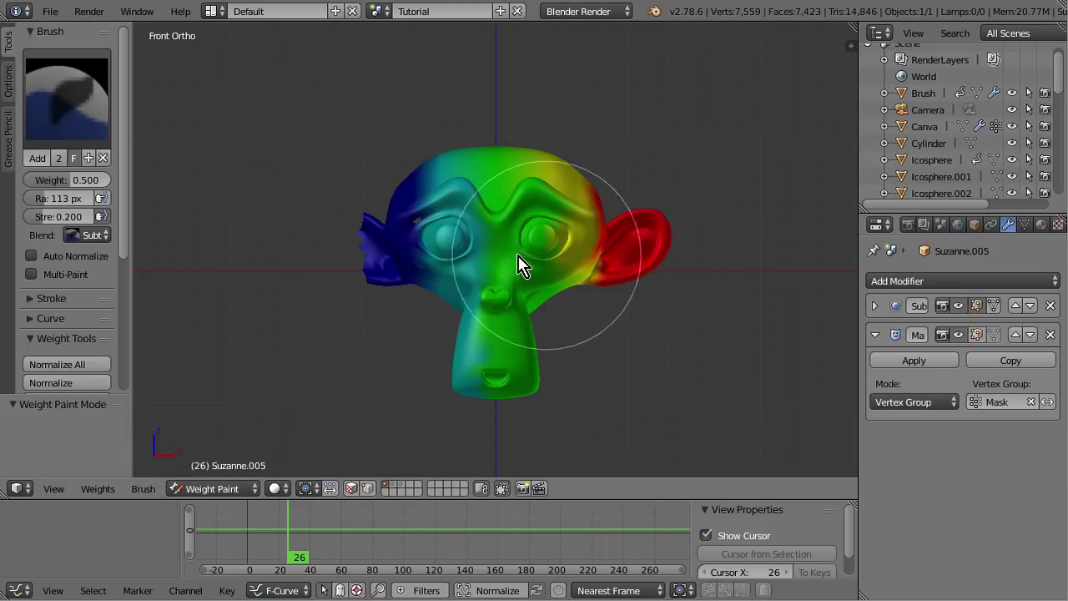
Step: In Edit Mode, select all vertices of the Mask group to see which belong to it
scroll(450, 265, up, 4)
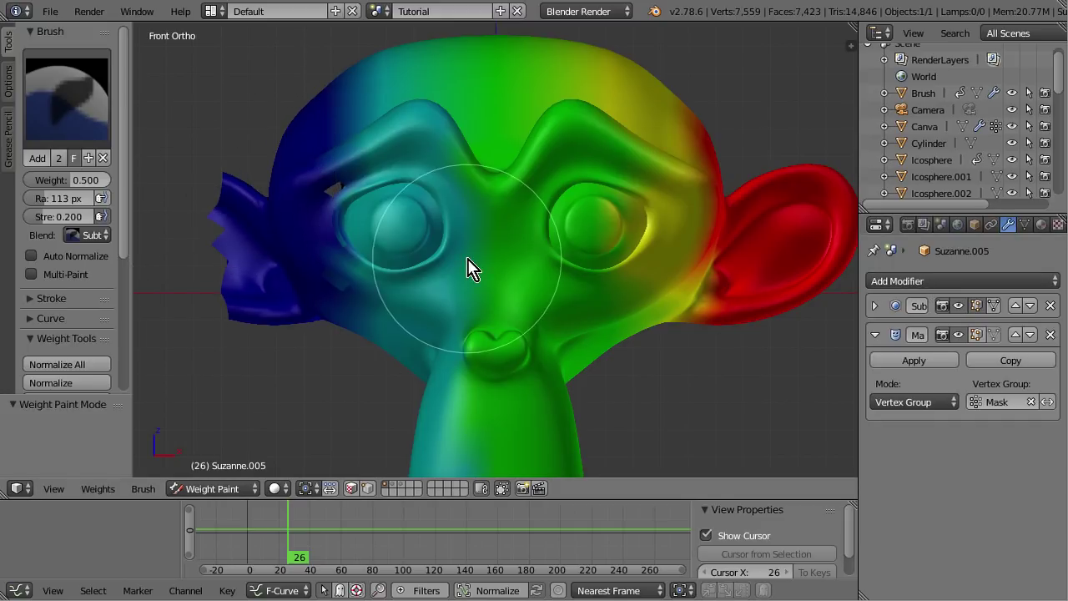
scroll(470, 267, down, 1)
key(Tab)
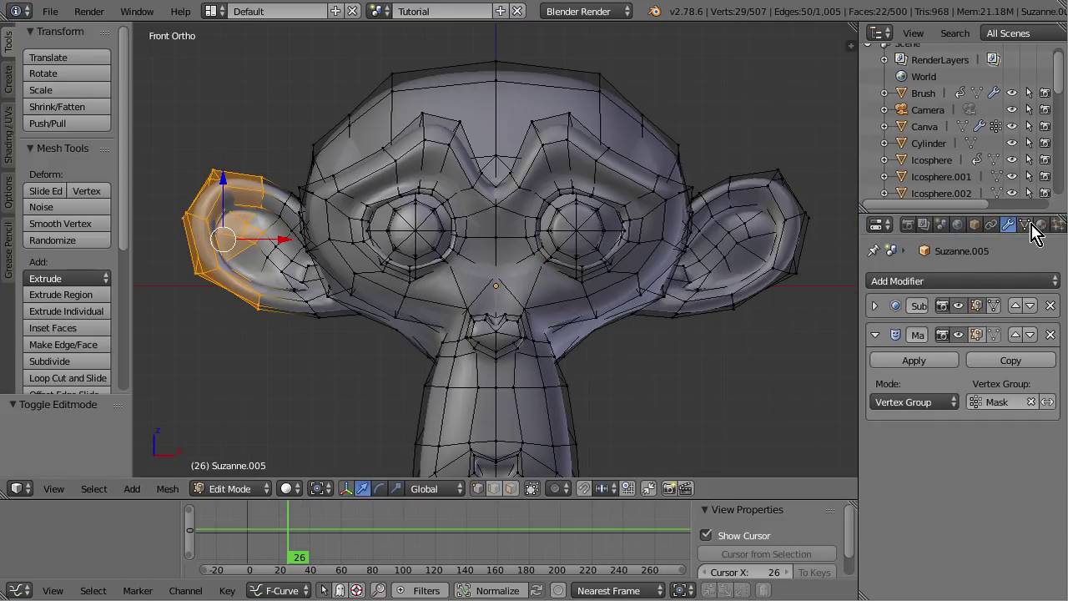
click(1026, 225)
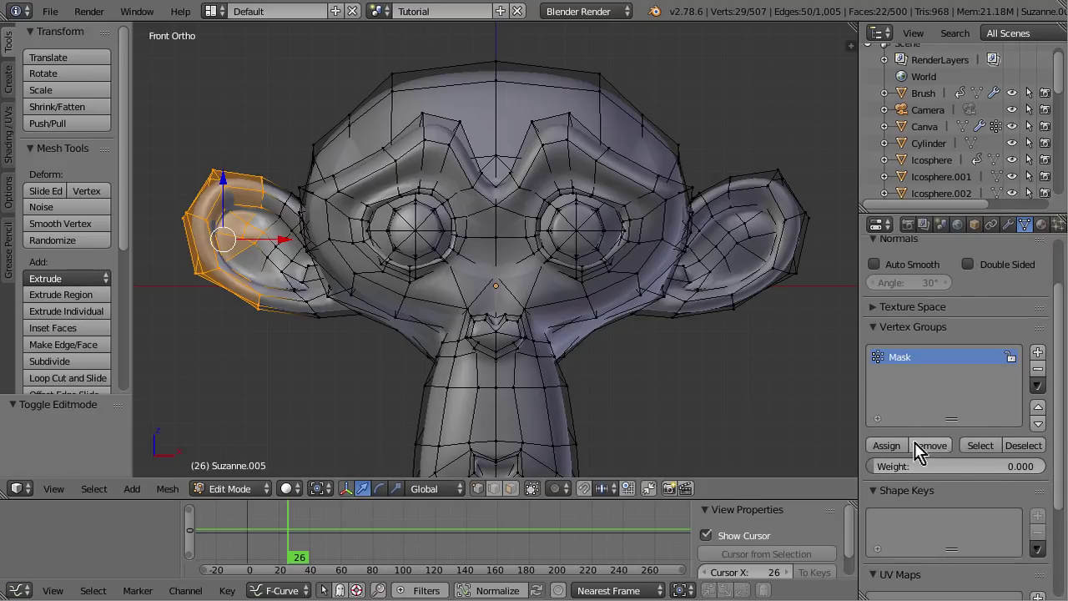
click(981, 446)
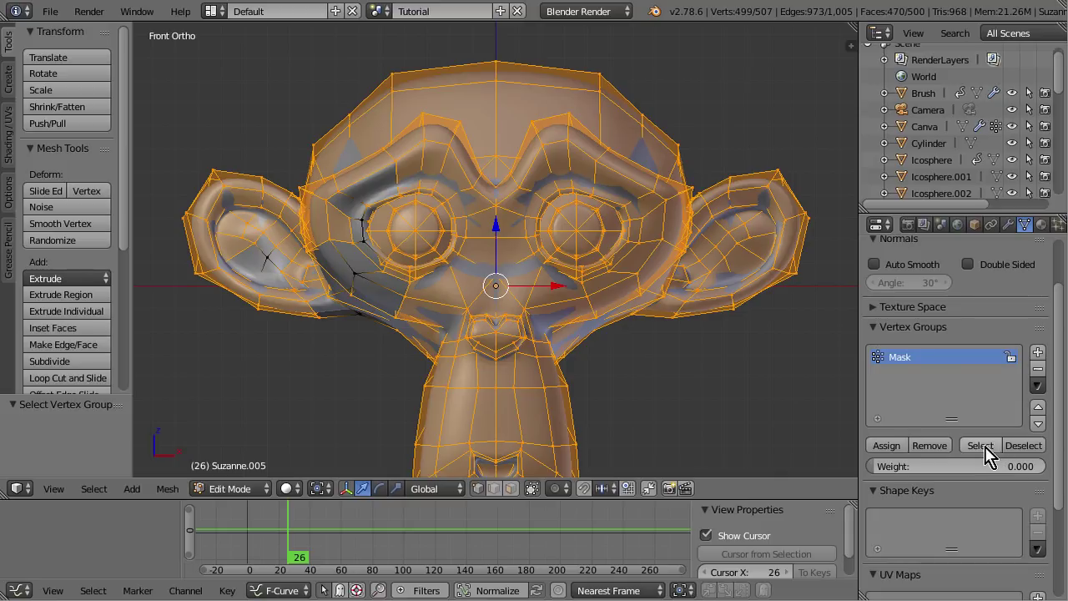
scroll(400, 263, down, 2)
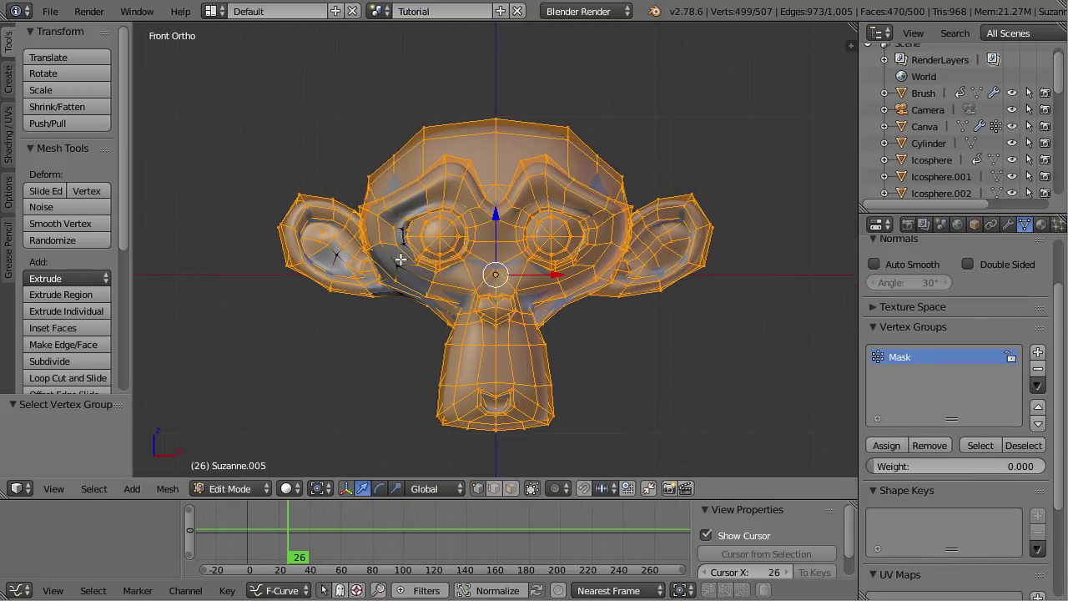
scroll(376, 278, up, 2)
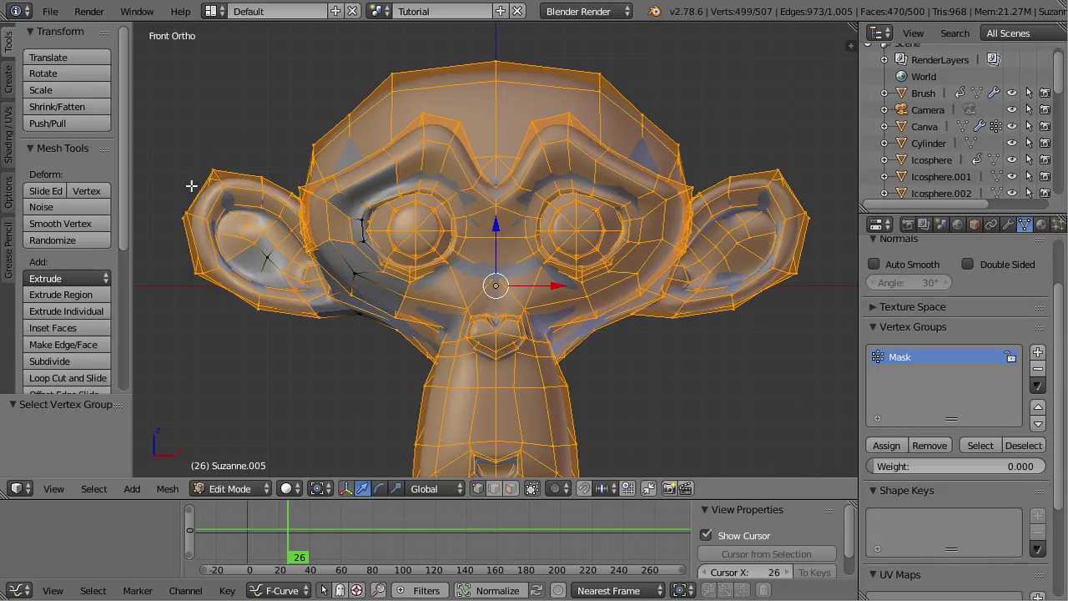
Step: Select a left-ear vertex, return to Weight Paint and subtract weight over the left ear
key(ctrl+Tab)
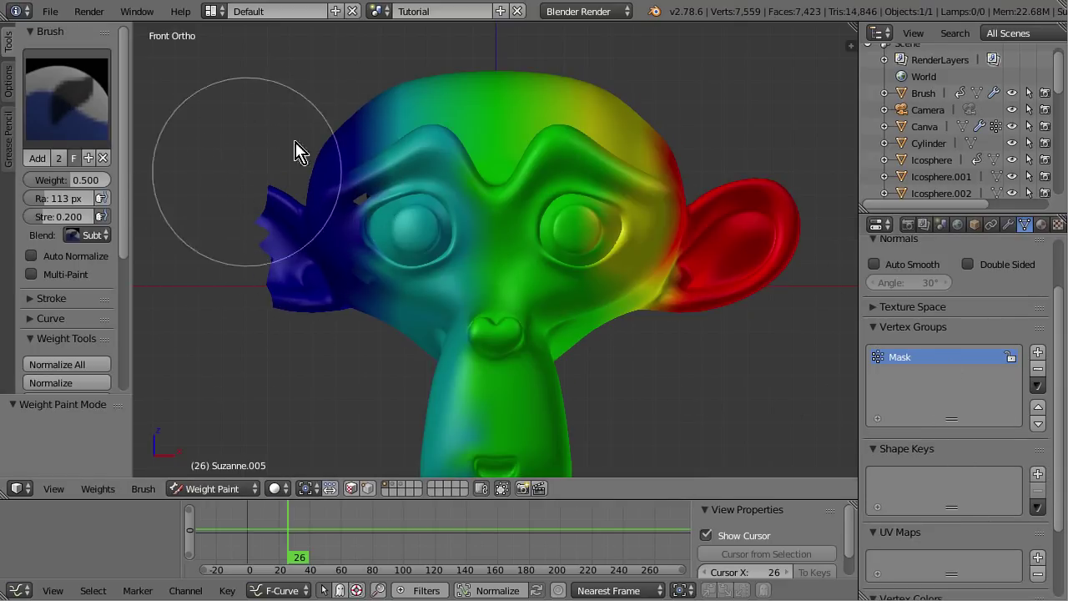
key(Tab)
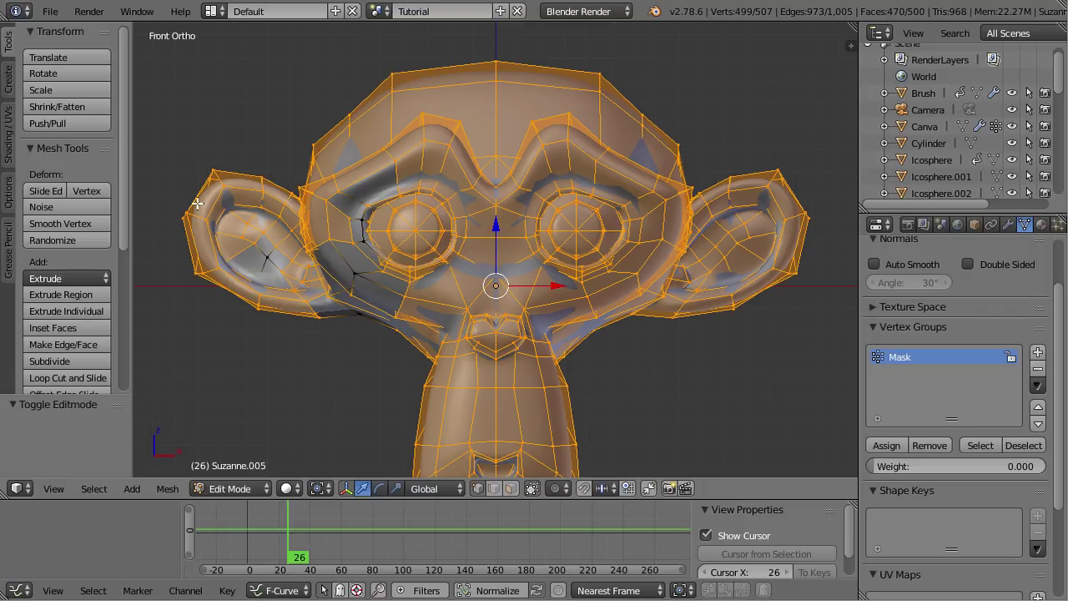
right_click(281, 220)
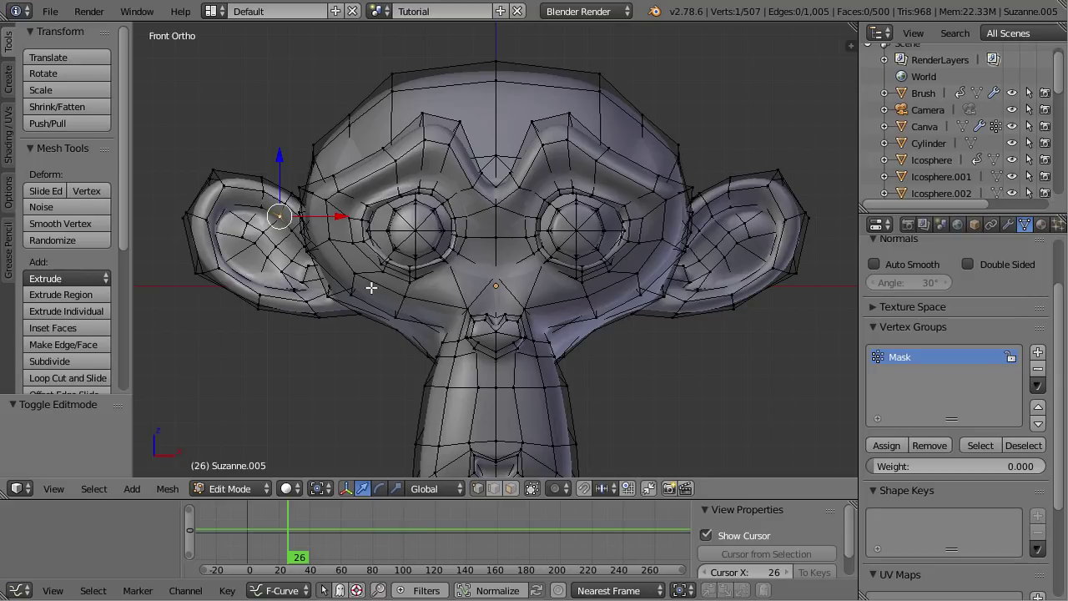
key(ctrl+Tab)
mouse_move(370, 286)
mouse_down()
mouse_move(312, 207)
mouse_move(296, 245)
mouse_move(275, 171)
mouse_move(295, 326)
mouse_move(286, 178)
mouse_move(270, 258)
mouse_move(288, 138)
mouse_move(269, 280)
mouse_up()
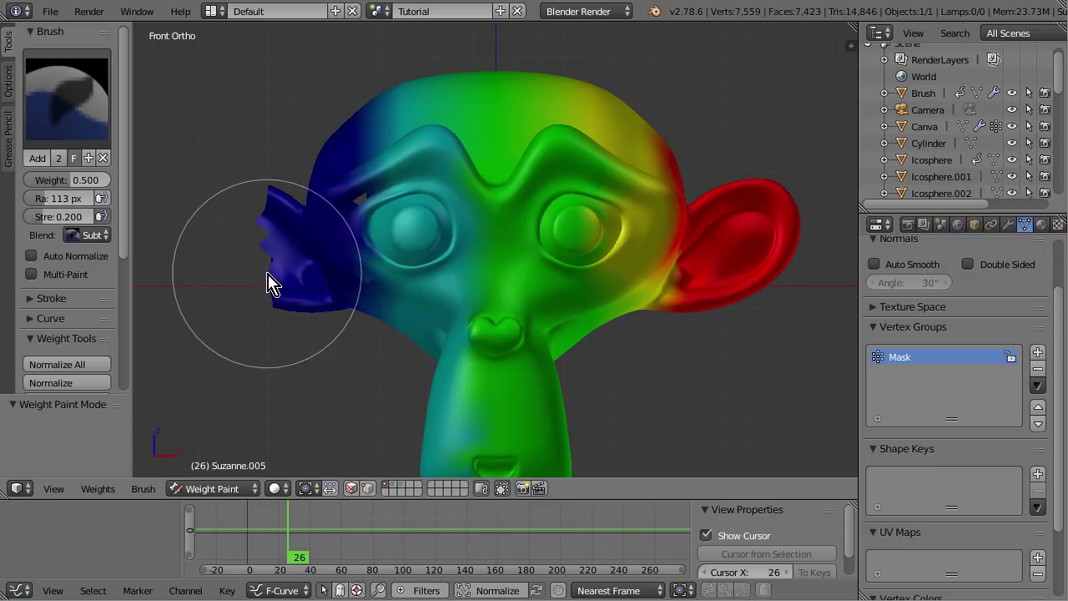
Step: Keep subtract-painting Suzanne.005's left ear until the mask removes it, leaving 6,430 vertices
drag(268, 282, 246, 179)
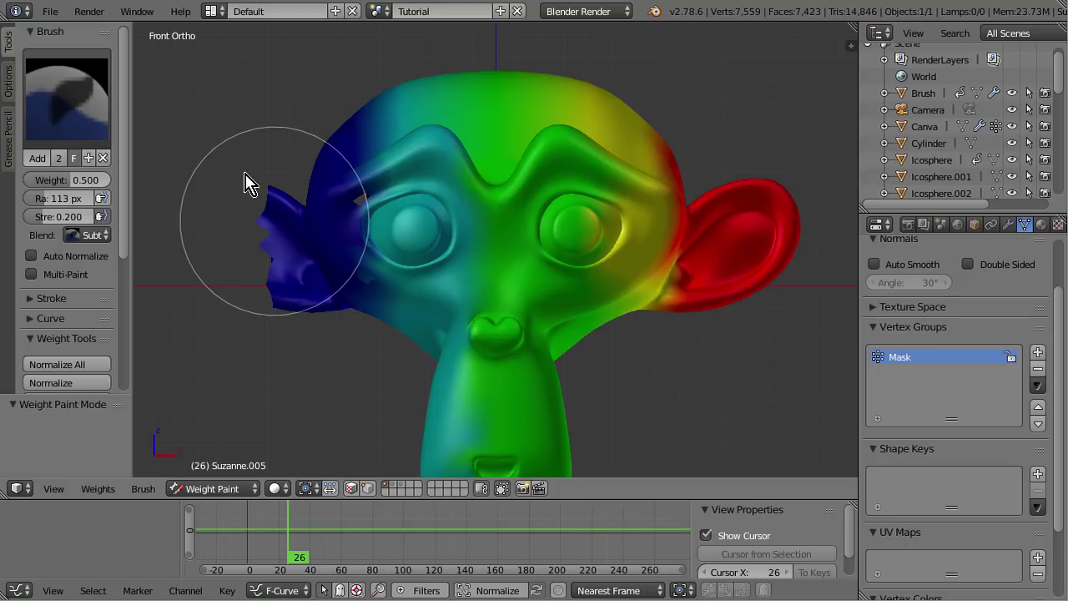
click(1008, 225)
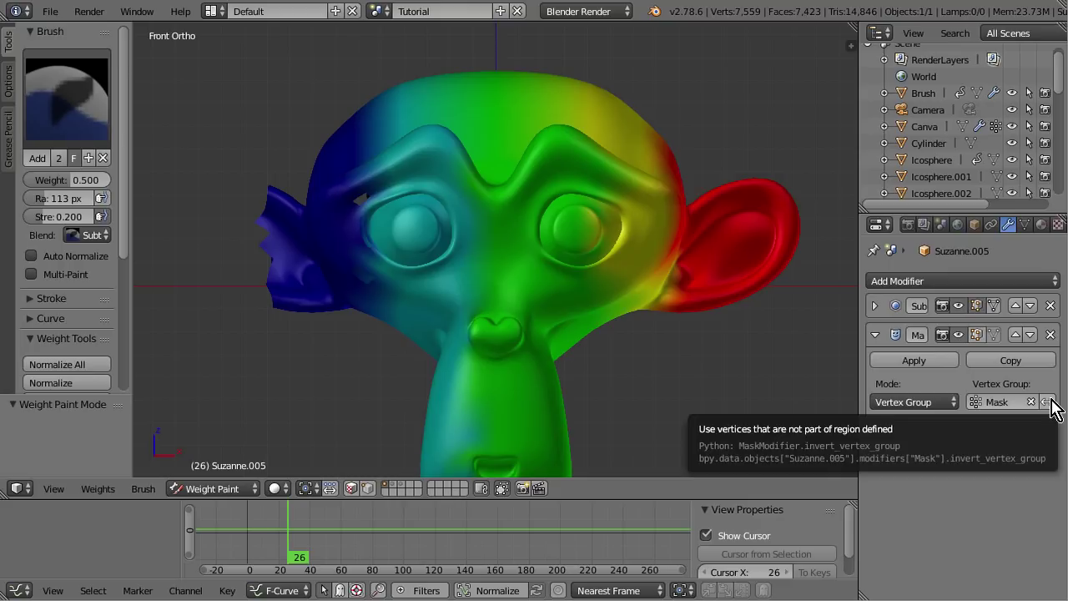
mouse_move(309, 142)
mouse_down()
mouse_move(292, 256)
mouse_move(297, 389)
mouse_move(317, 44)
mouse_move(338, 396)
mouse_move(326, 93)
mouse_move(329, 433)
mouse_up()
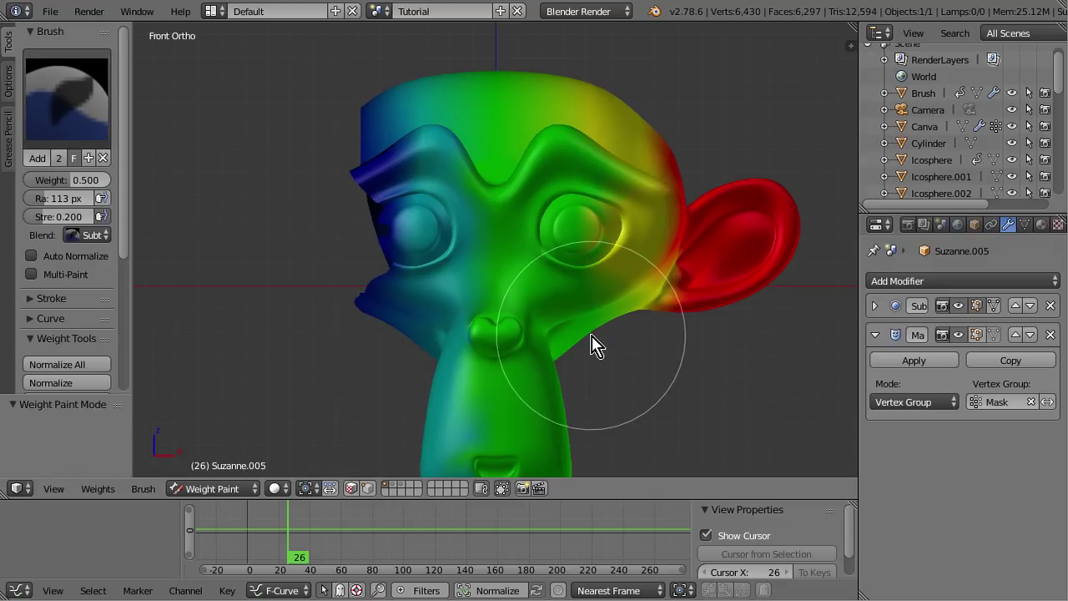
scroll(593, 345, down, 1)
scroll(622, 229, down, 2)
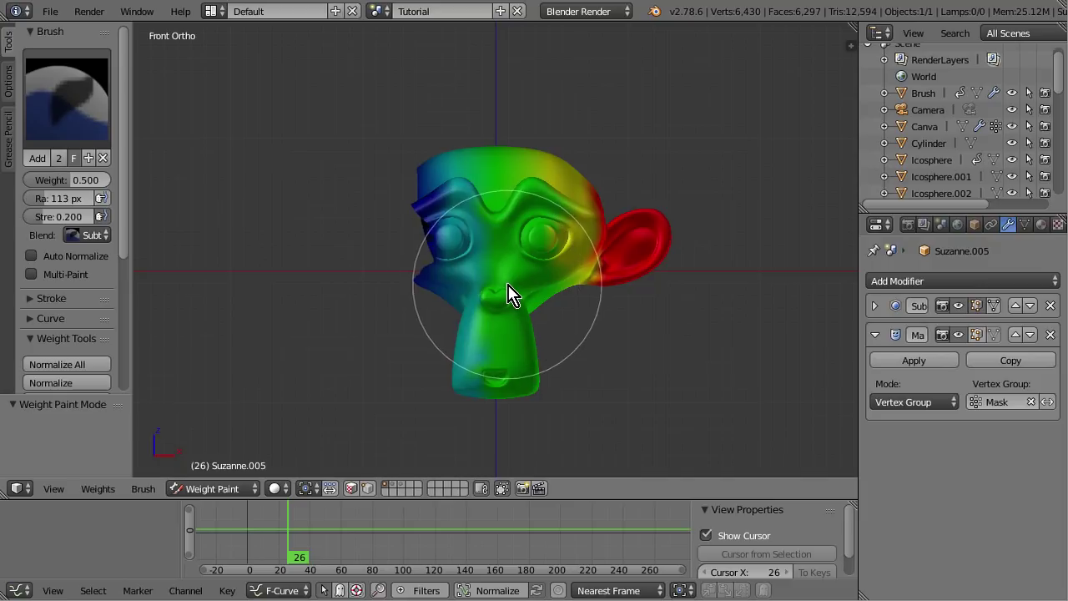
scroll(509, 293, up, 1)
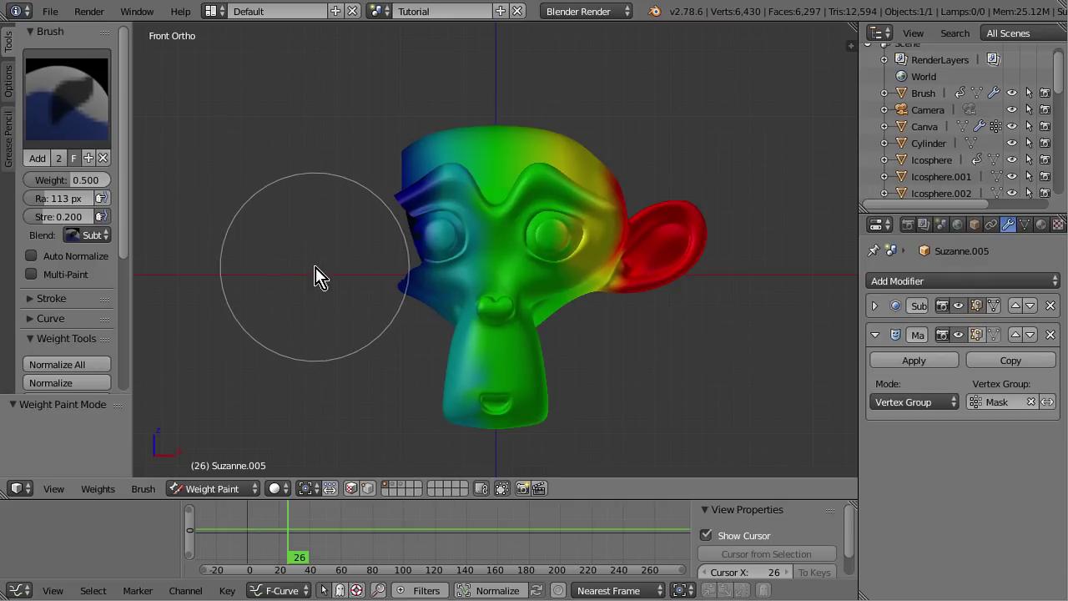
Step: Inspect the masked head from several angles, snap to front view, and return to Object Mode
middle_drag(296, 269, 550, 301)
scroll(483, 284, up, 3)
key(KP_5)
scroll(551, 300, up, 8)
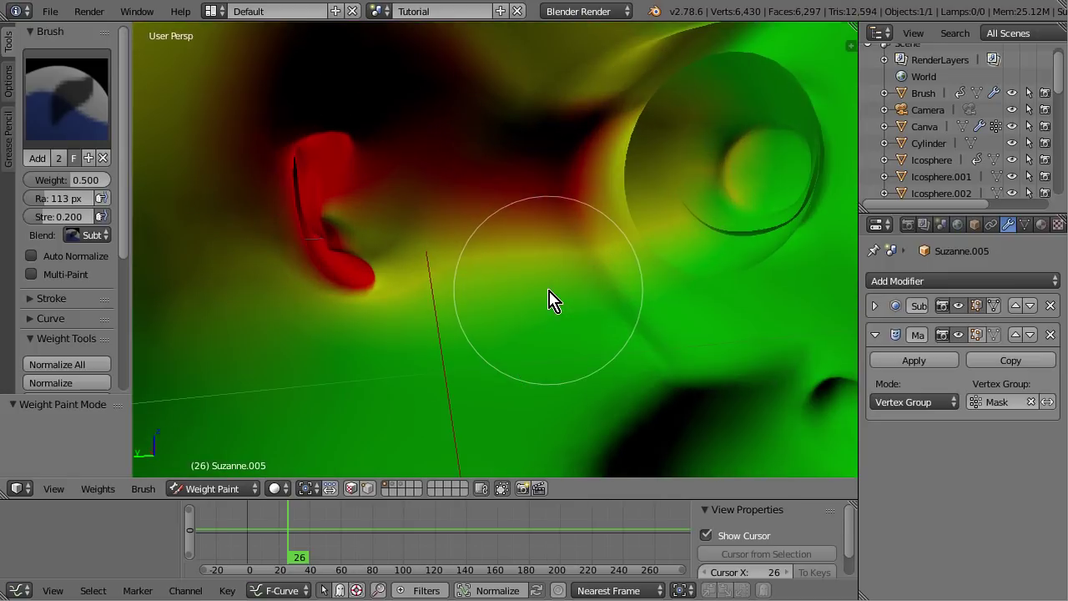
scroll(548, 303, down, 10)
scroll(548, 304, up, 5)
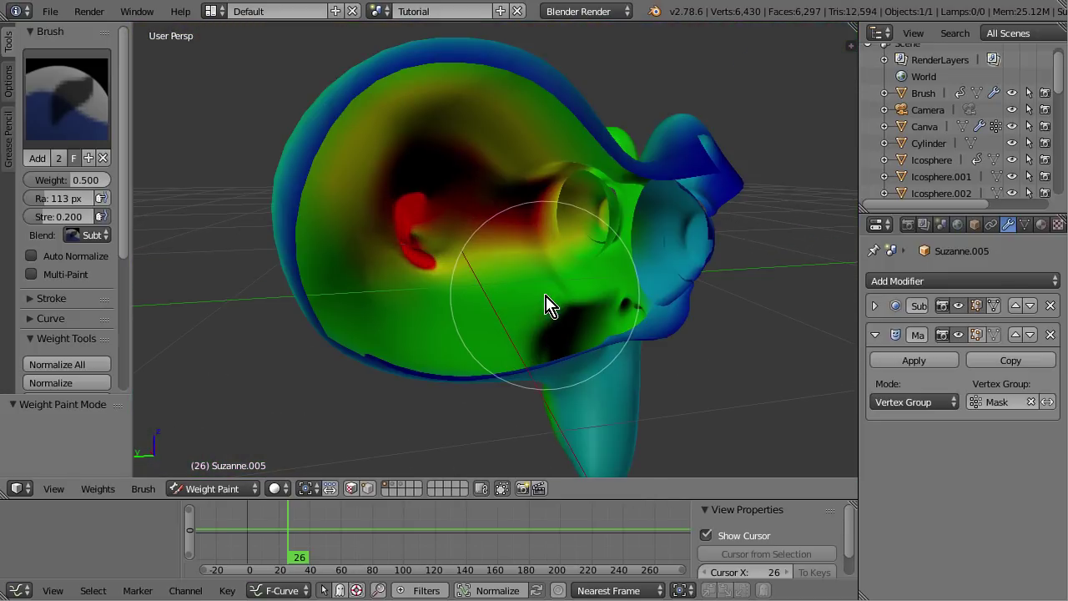
key(KP_5)
middle_drag(550, 305, 441, 312)
scroll(596, 303, down, 5)
key(KP_1)
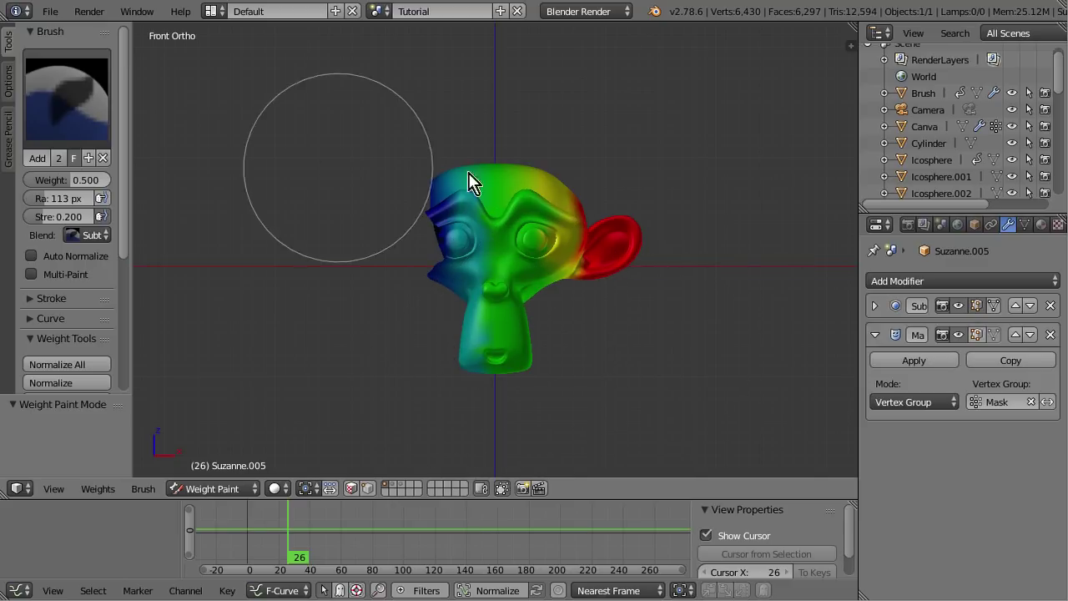
scroll(626, 341, up, 1)
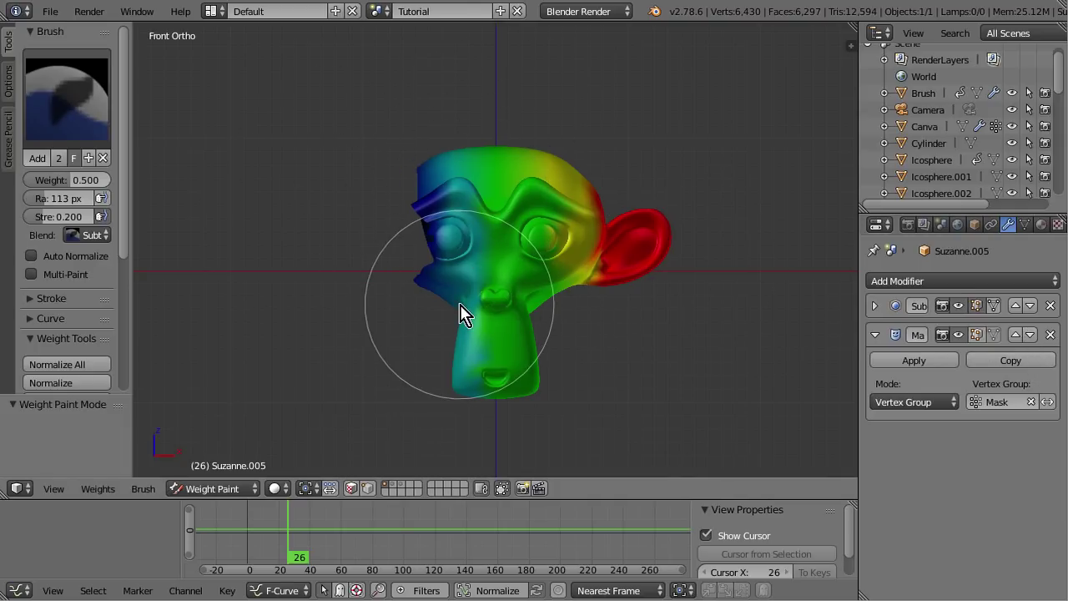
key(ctrl+z)
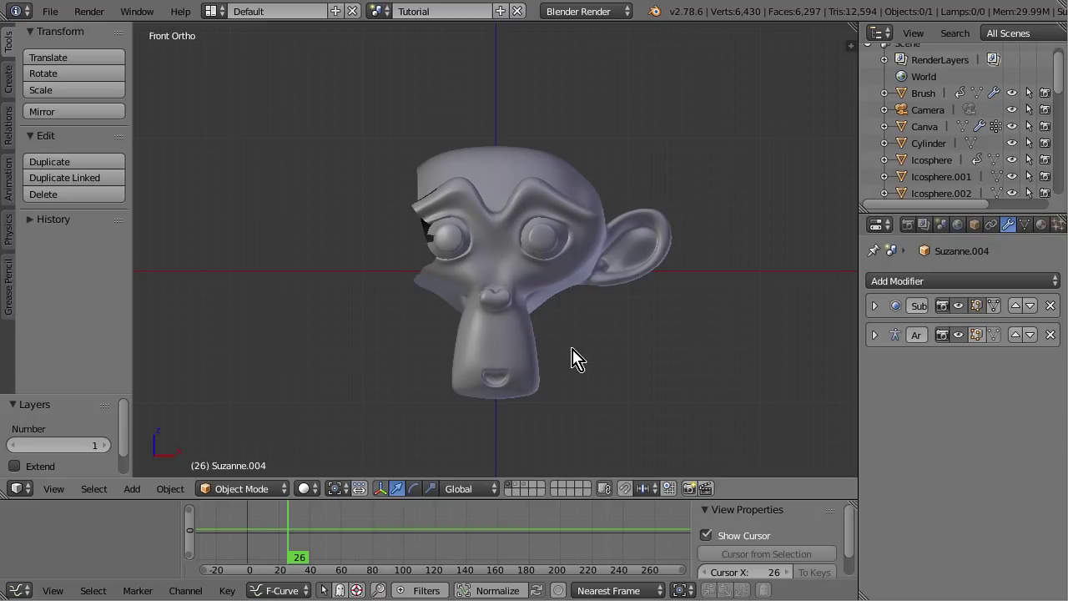
Step: Put the armature in Pose Mode and test the ear, eyebrow and chin bones, cancelling each move
key(ctrl+z)
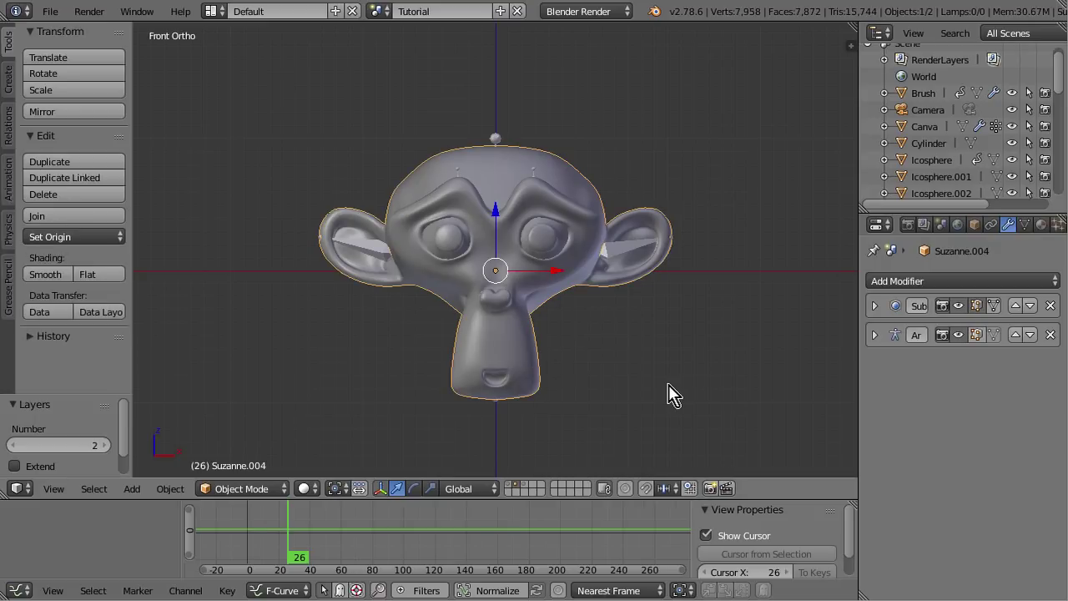
right_click(627, 263)
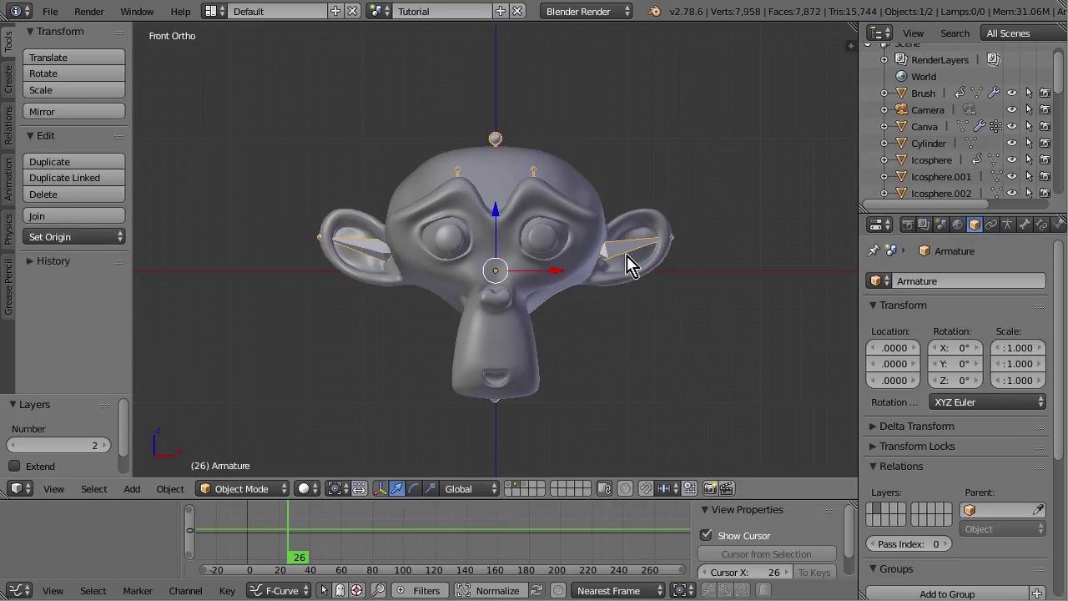
key(ctrl+Tab)
right_click(632, 245)
right_click(634, 250)
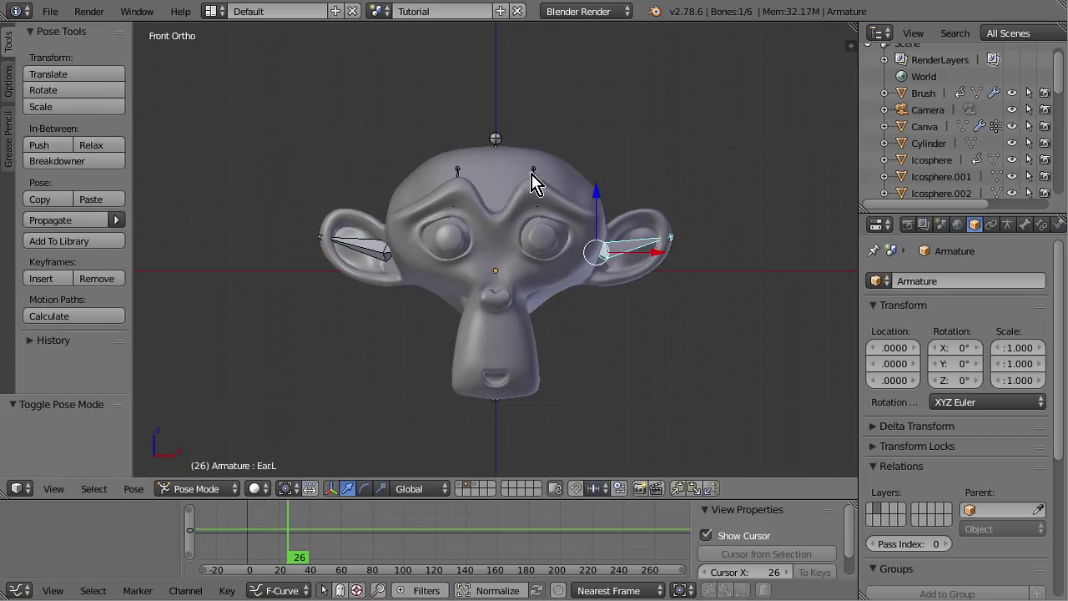
key(g)
key(Escape)
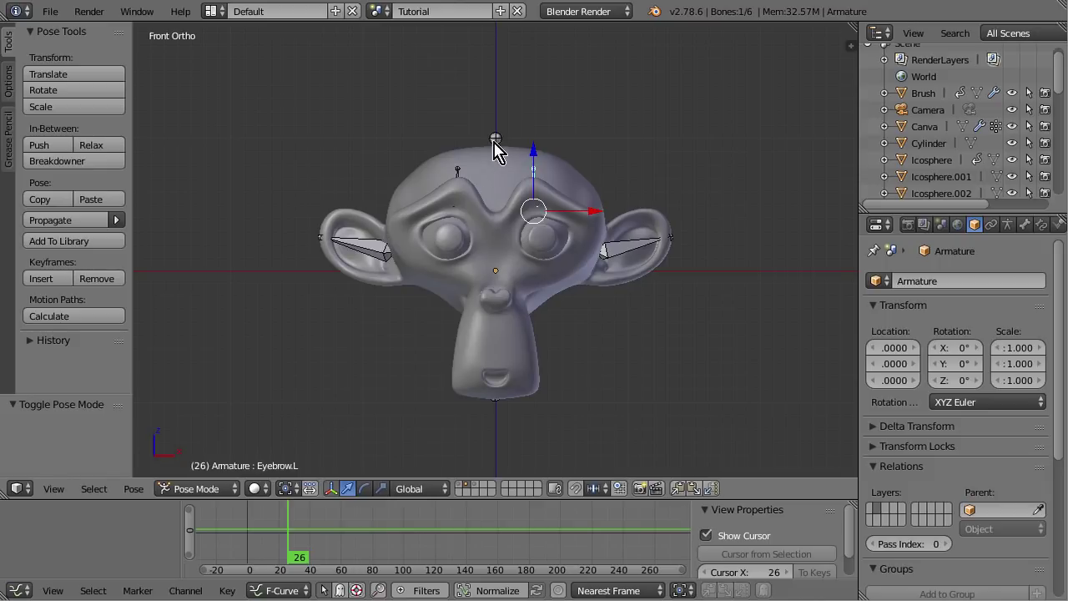
key(r)
key(Escape)
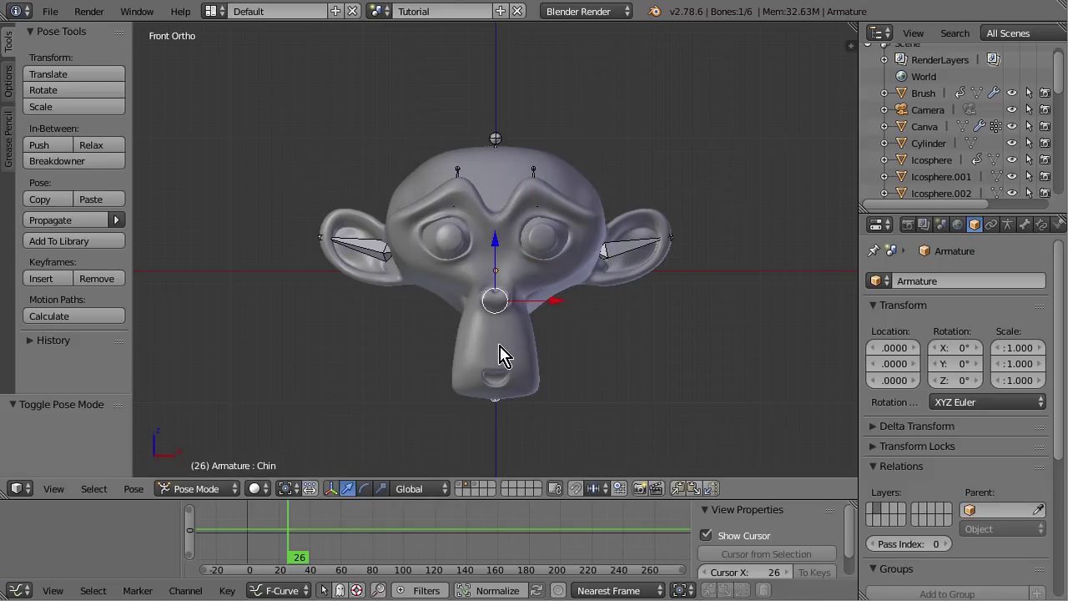
key(g)
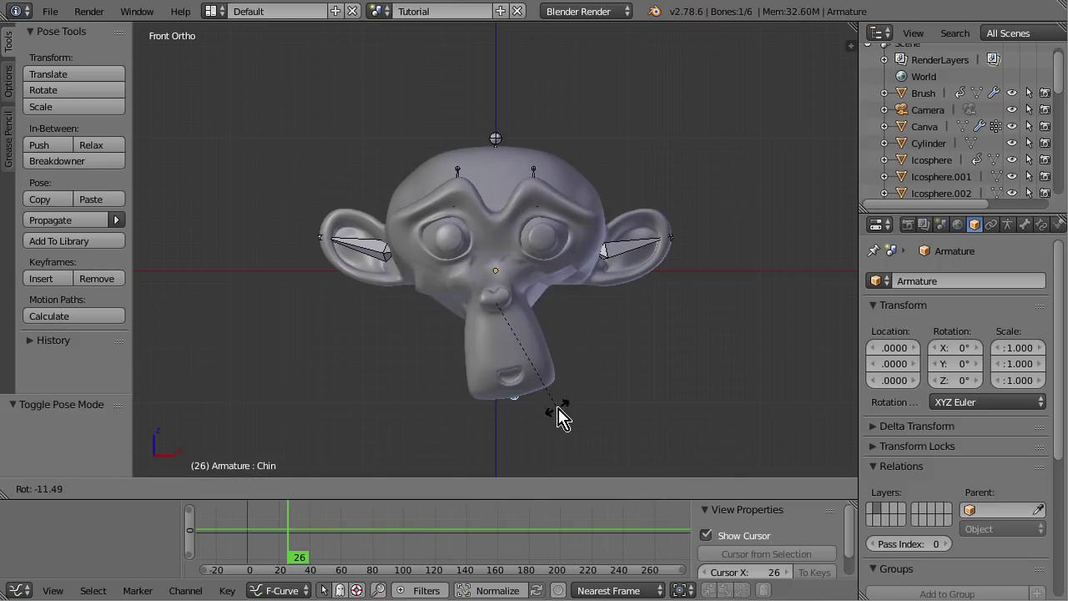
key(Escape)
Step: Select the Suzanne.004 mesh and toggle Edit Mode on and off
right_click(603, 261)
key(Tab)
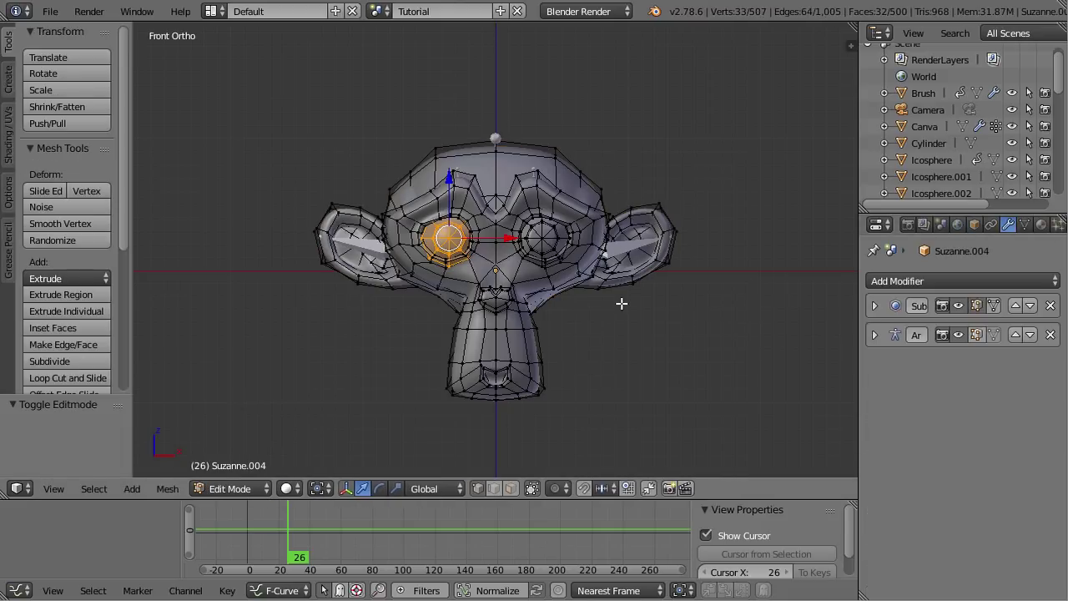
key(Tab)
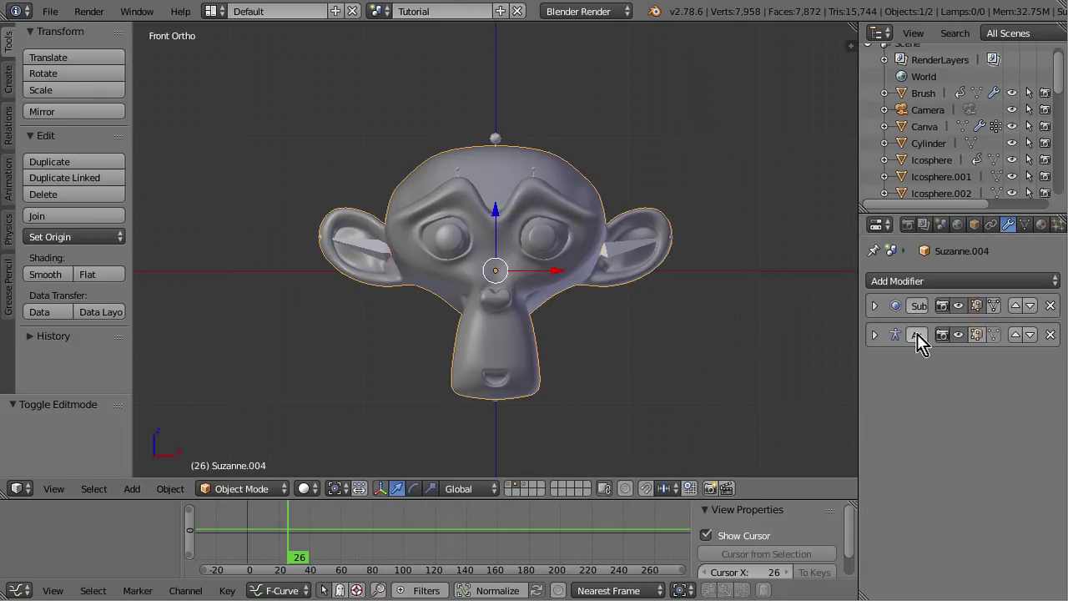
Step: Move Armature above Subdivision, then add an Armature-mode Mask modifier using the Armature object
click(1014, 334)
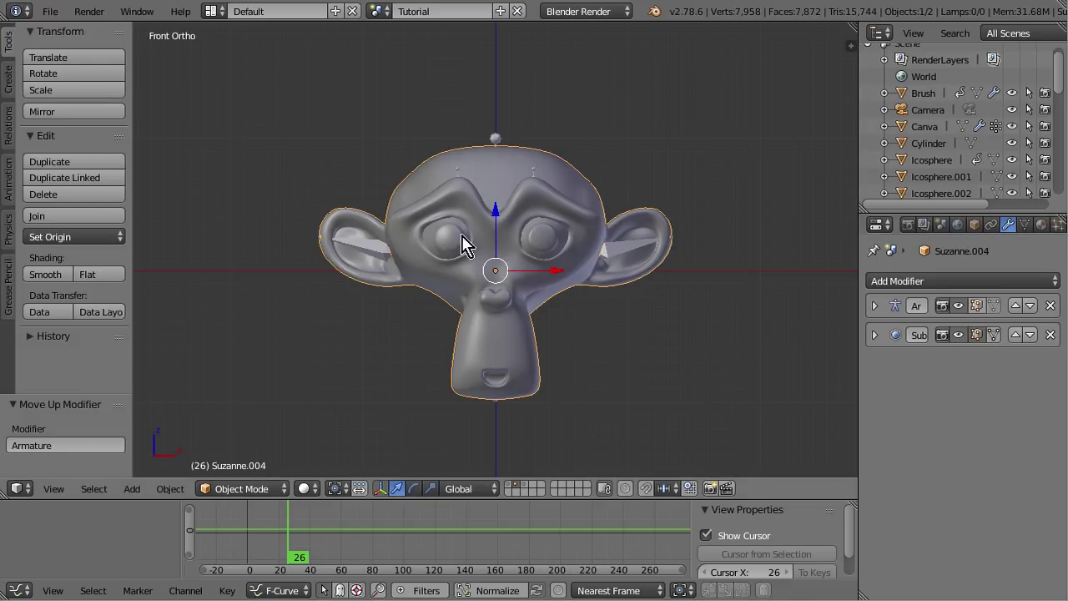
click(946, 280)
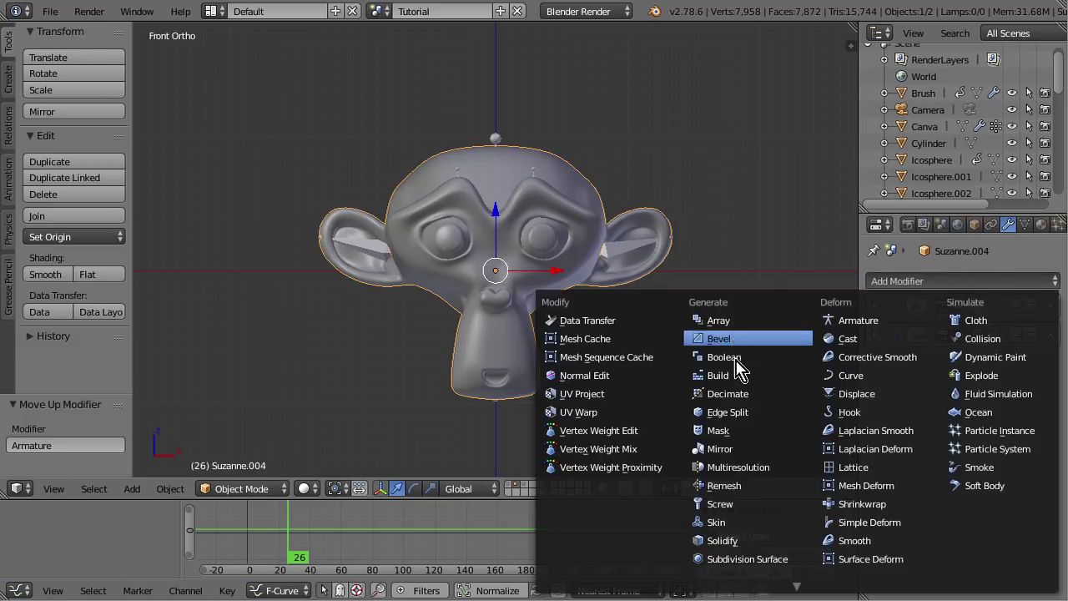
click(751, 431)
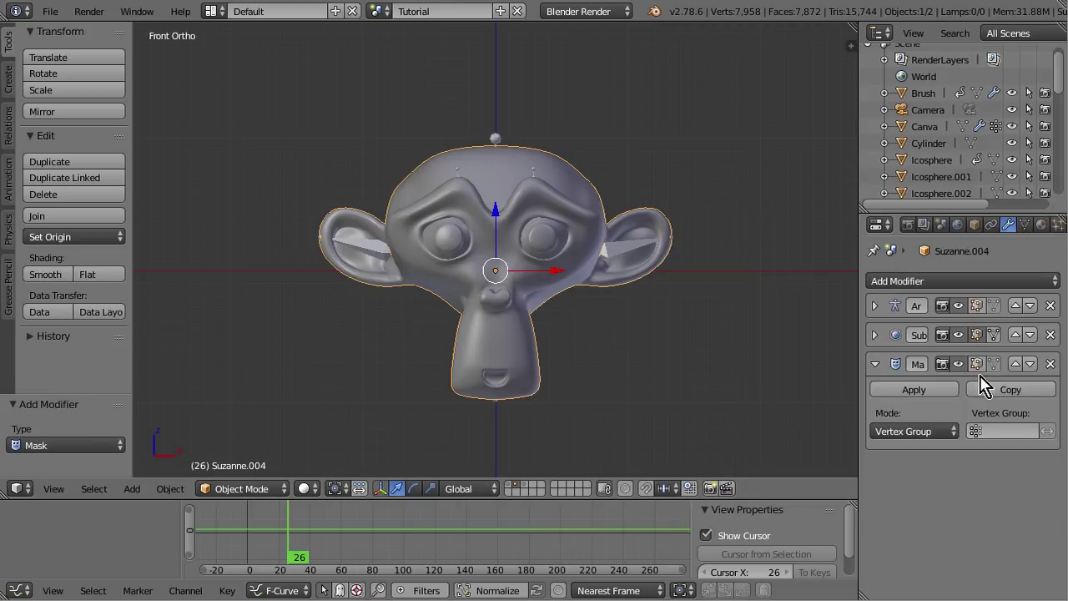
click(908, 431)
click(916, 398)
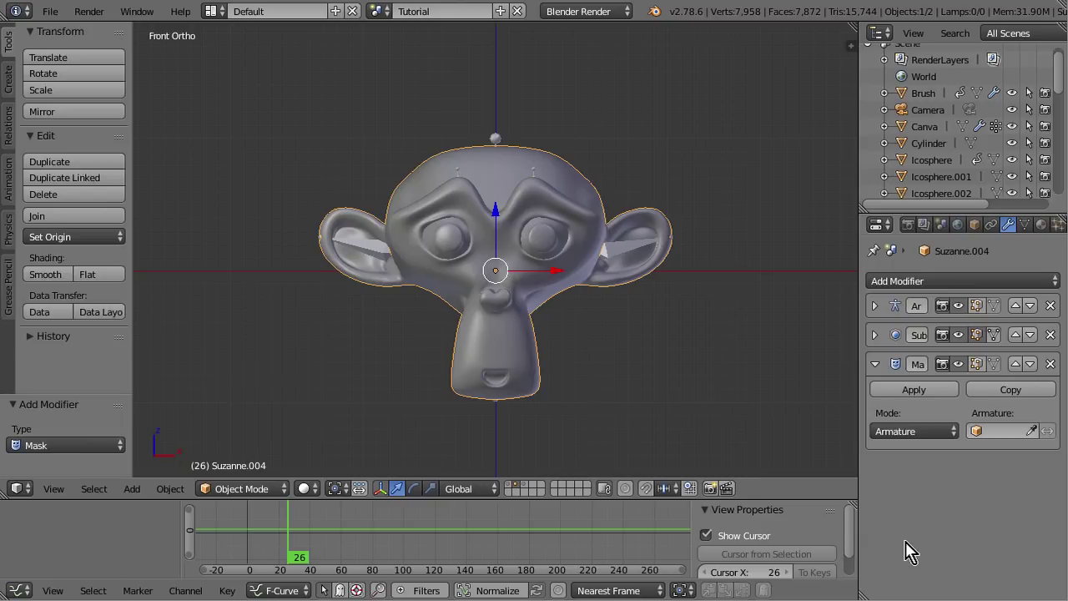
click(1003, 434)
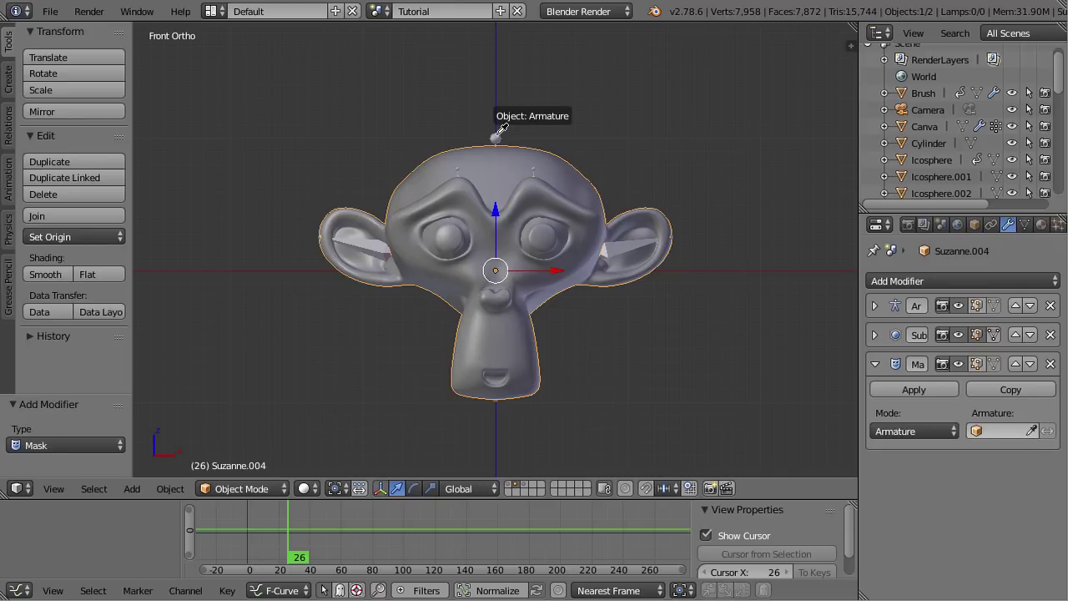
click(499, 131)
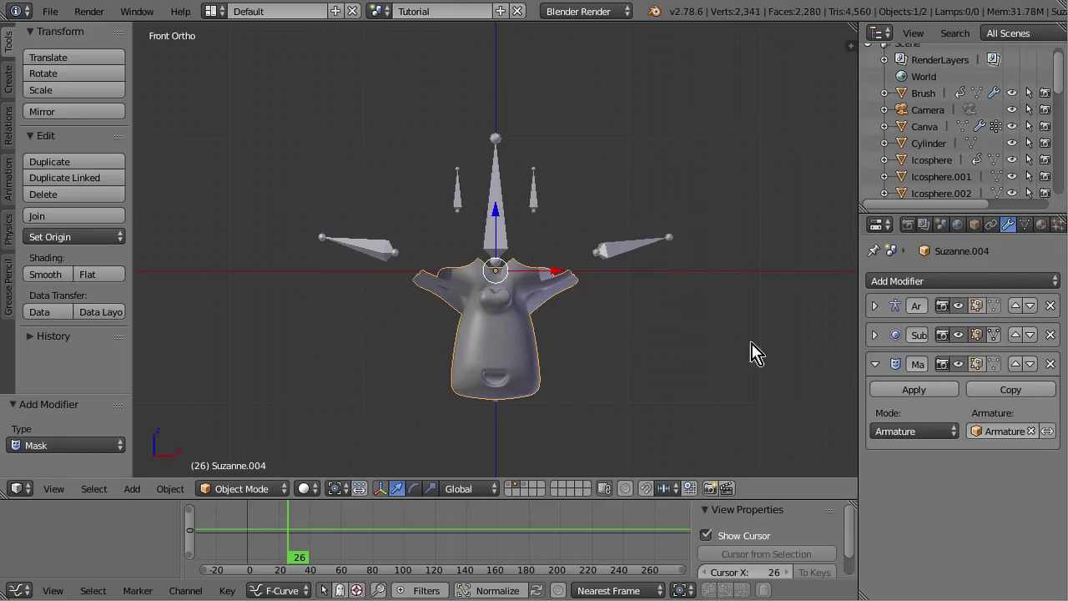
Step: Preview the Head bone's masked part in wireframe, then reselect the armature in Pose Mode
key(z)
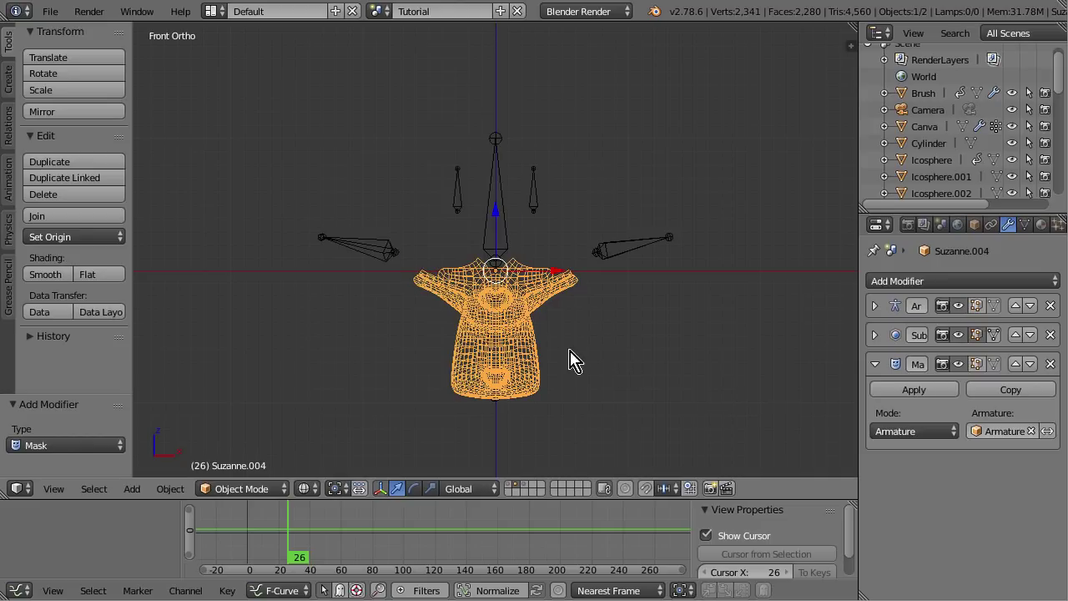
right_click(512, 207)
key(z)
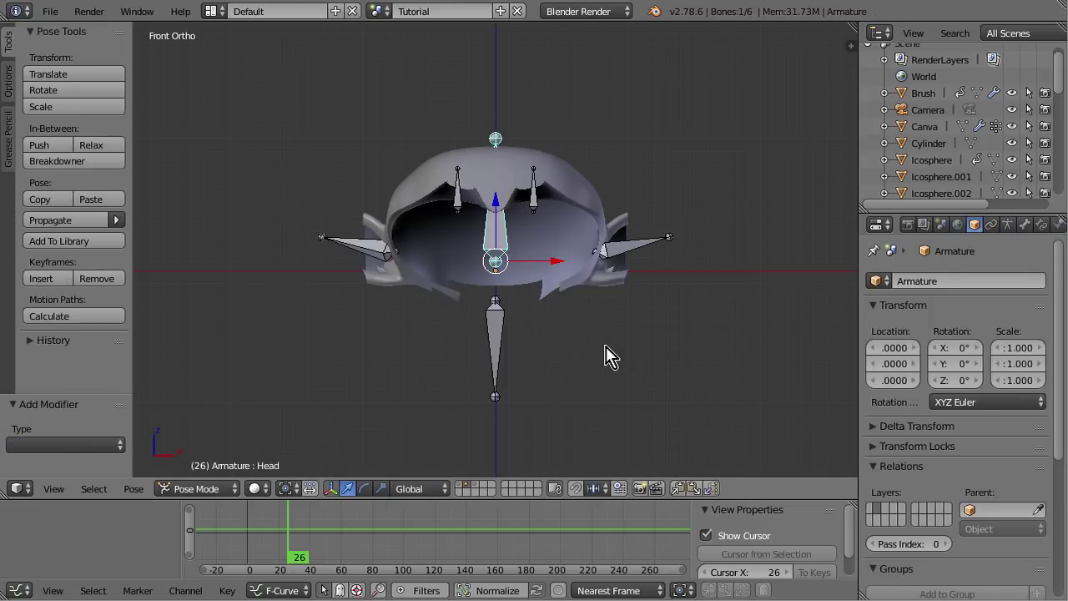
scroll(622, 358, up, 2)
key(ctrl+Tab)
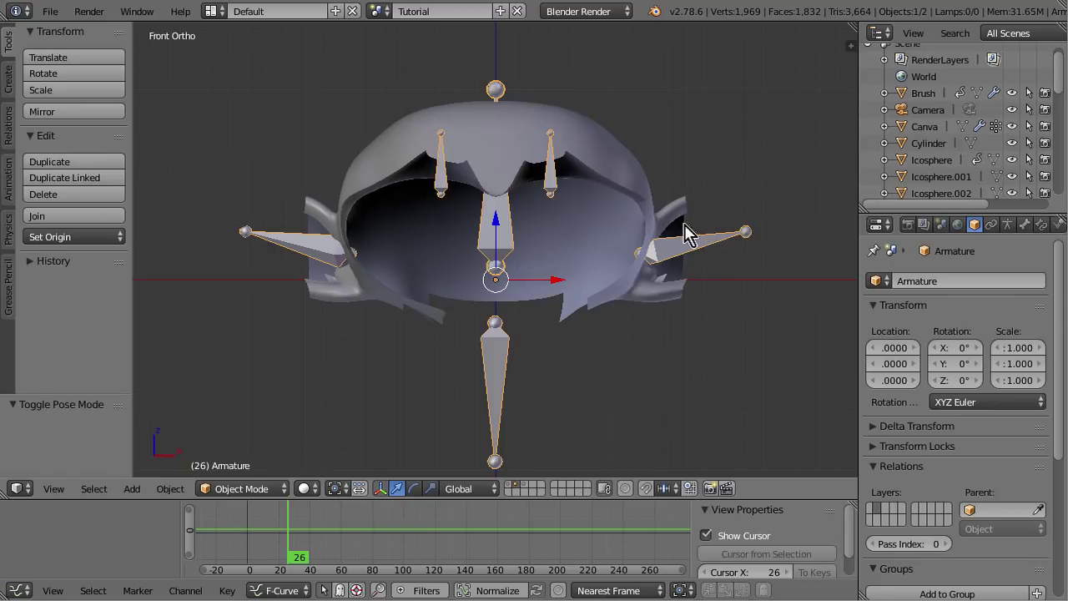
right_click(653, 206)
right_click(338, 250)
right_click(423, 138)
right_click(495, 422)
key(ctrl+Tab)
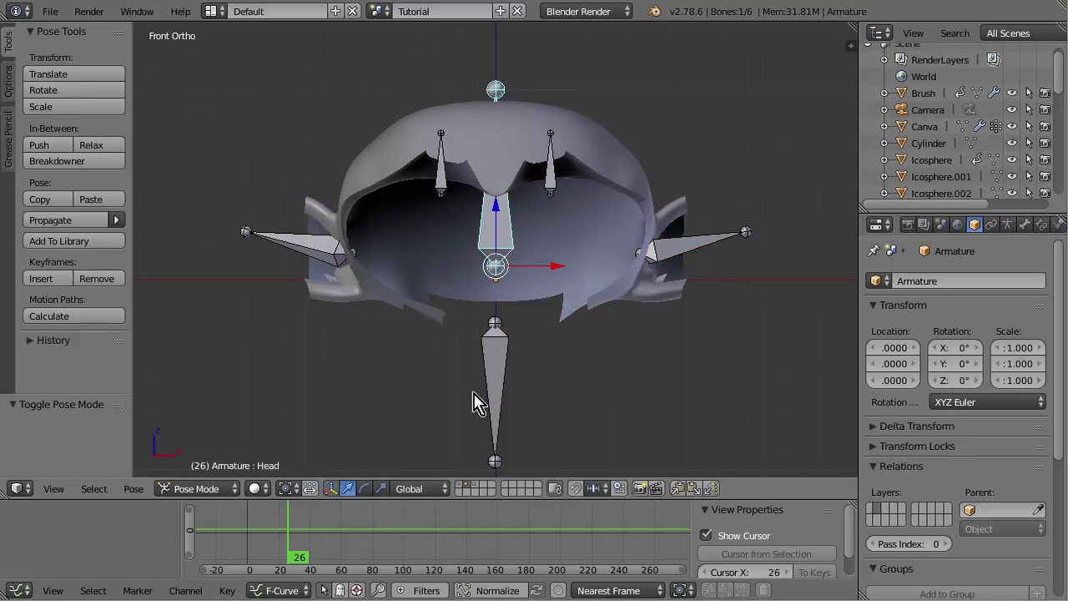
Step: Select the Chin, EarL, both Eyebrow and Head bones to preview each part, then weight-paint Suzanne.004
right_click(492, 400)
right_click(654, 269)
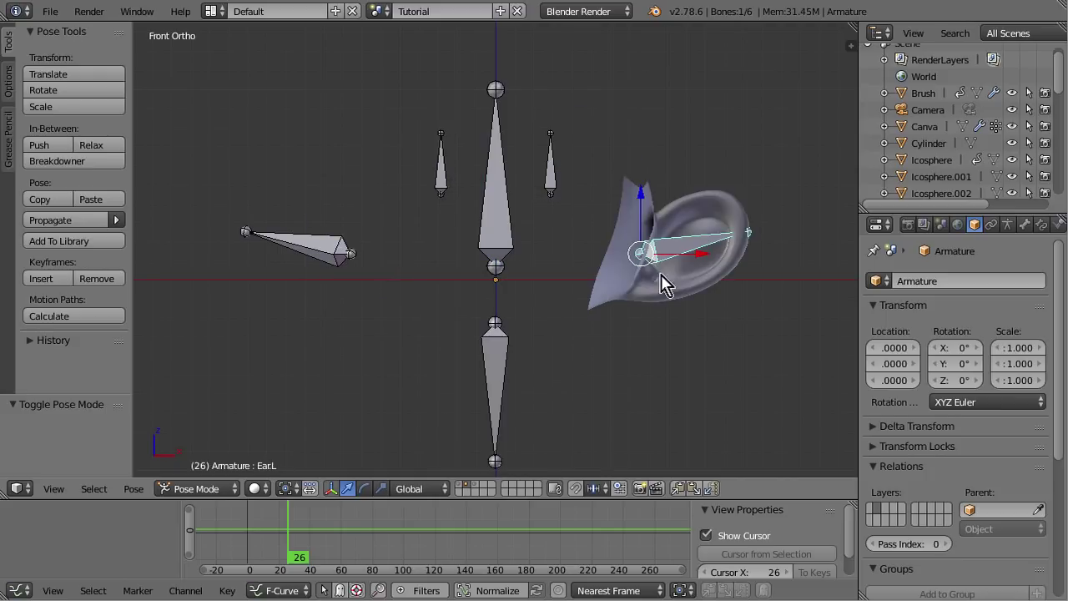
right_click(561, 169)
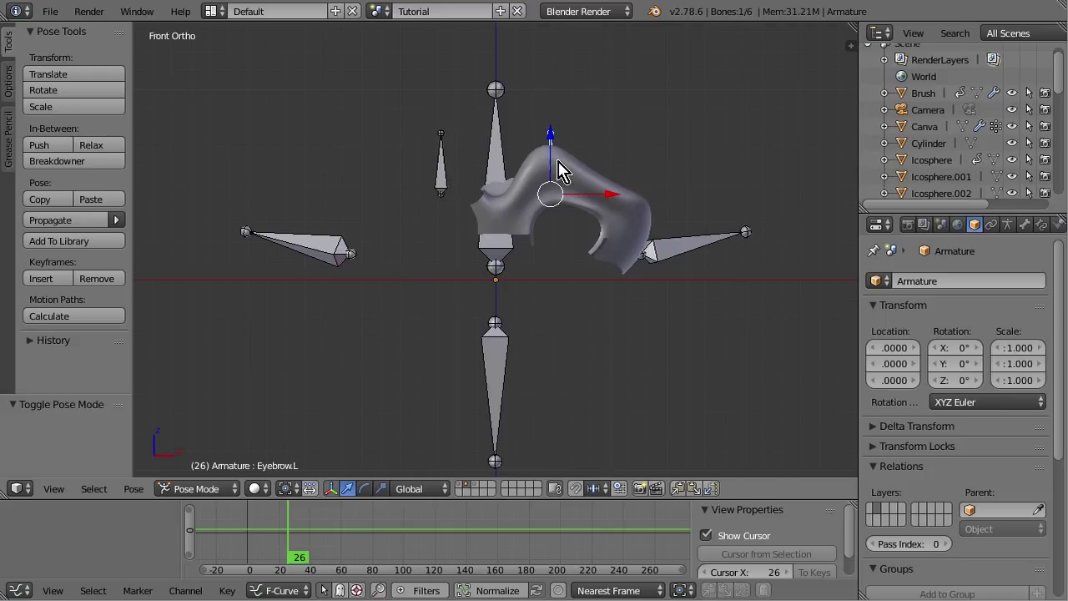
right_click(460, 153)
right_click(484, 134)
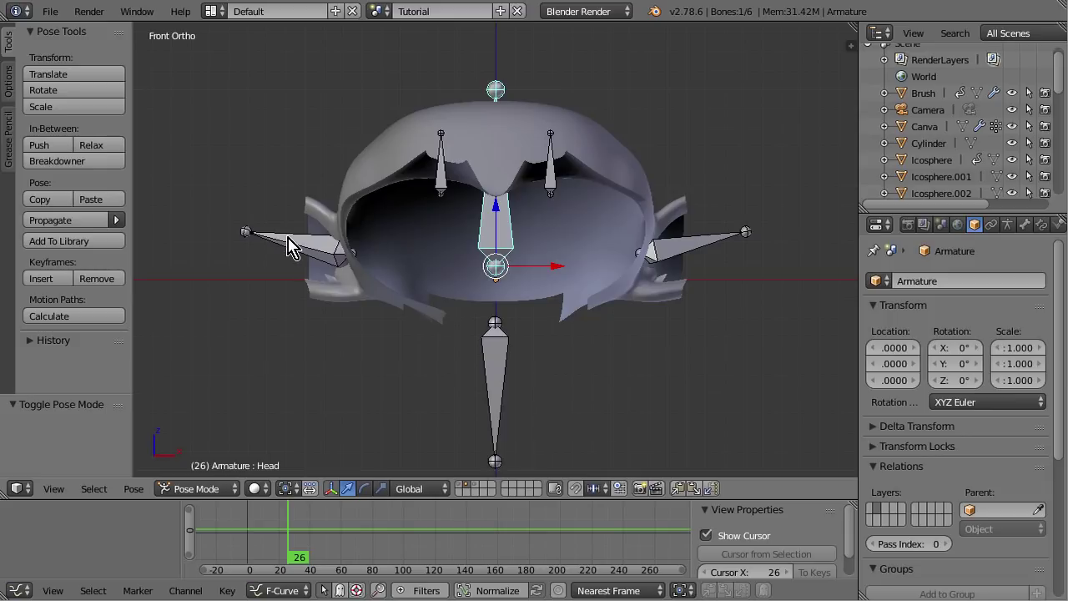
scroll(388, 249, down, 2)
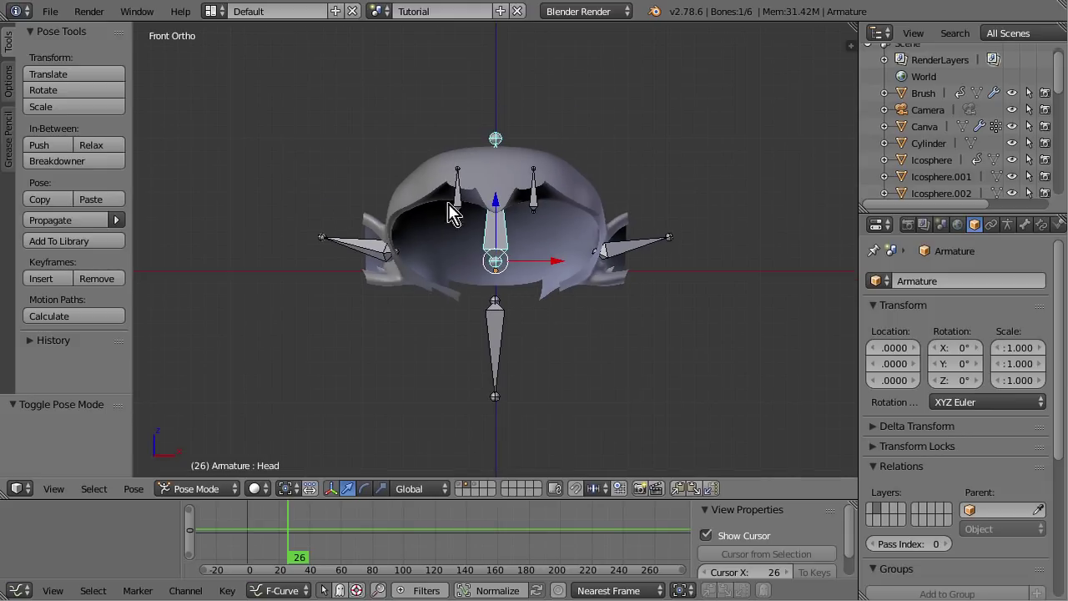
right_click(563, 179)
key(ctrl+Tab)
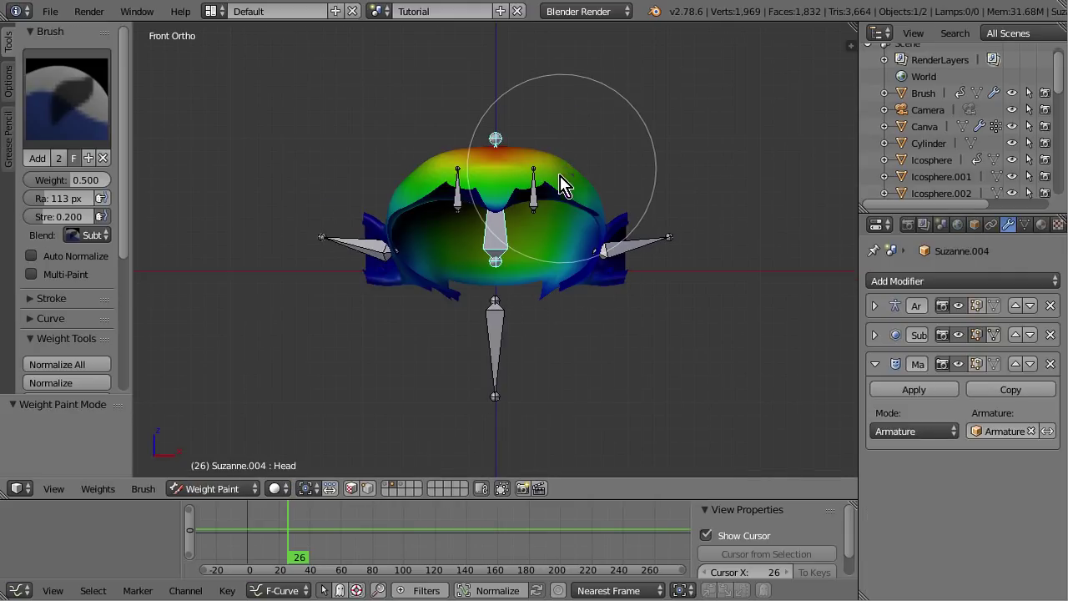
Step: Make the Chin group active for painting, then leave Weight Paint mode
click(224, 489)
scroll(500, 317, up, 3)
scroll(493, 407, down, 2)
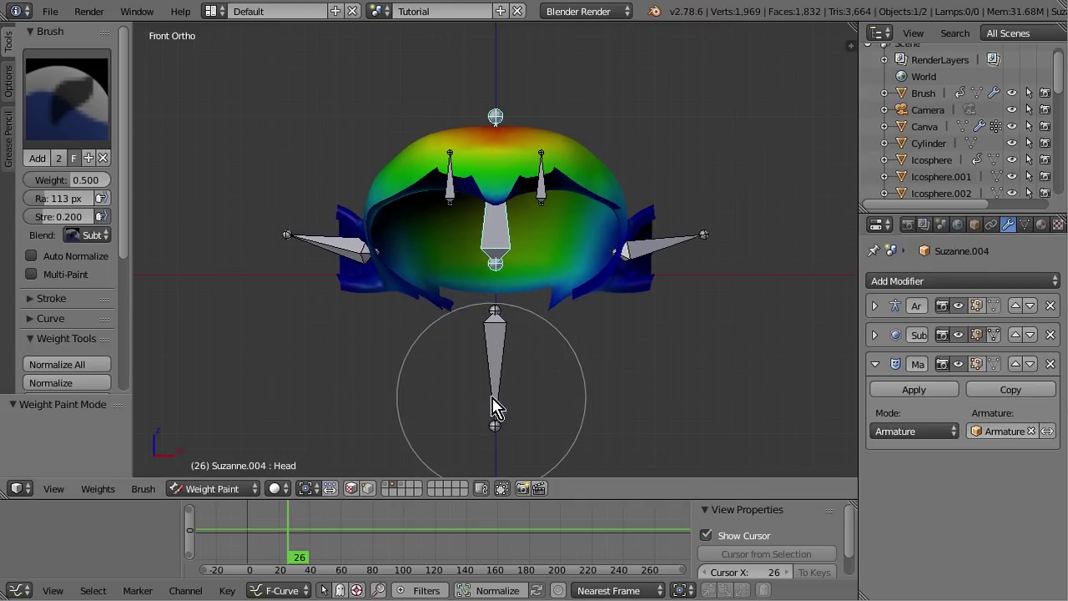
right_click(493, 358)
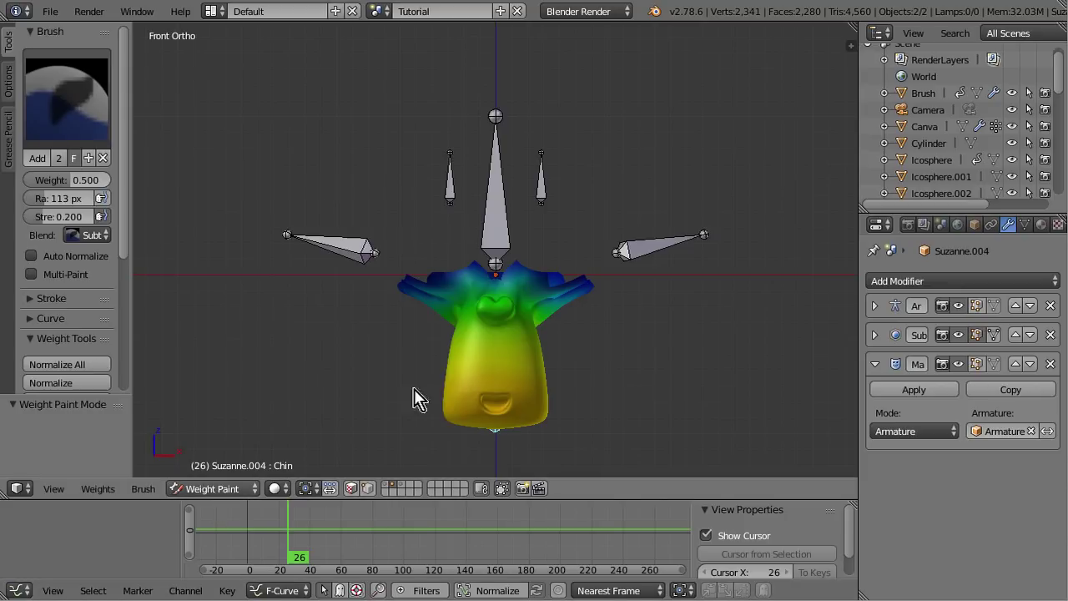
key(ctrl+Tab)
Step: Reselect Suzanne.004, choose Weight Paint from the mode menu, and display the Chin then EarL weights
right_click(518, 242)
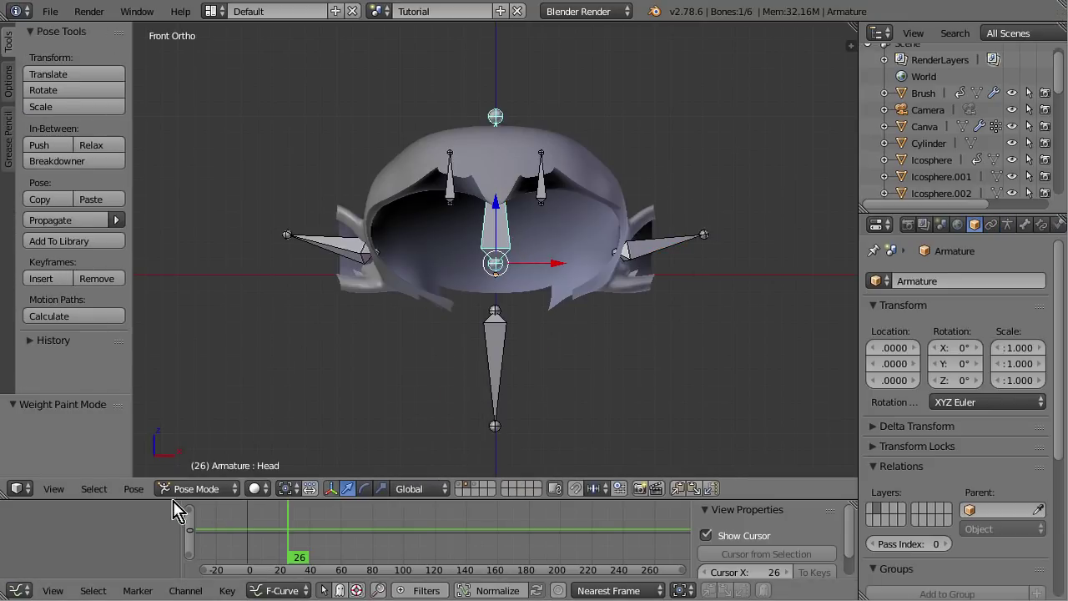
key(ctrl+Tab)
right_click(359, 234)
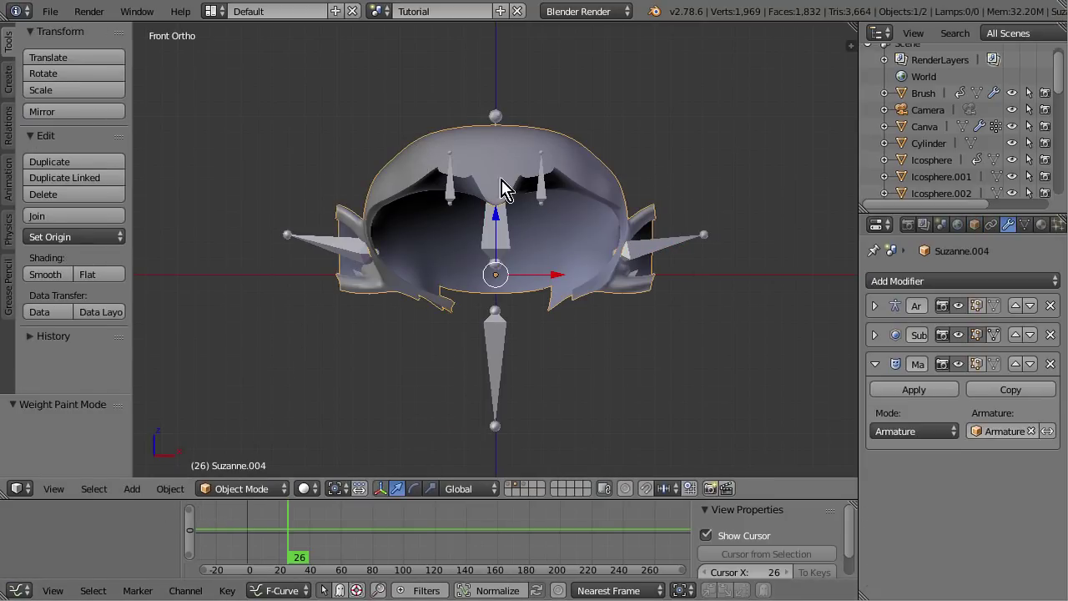
click(258, 492)
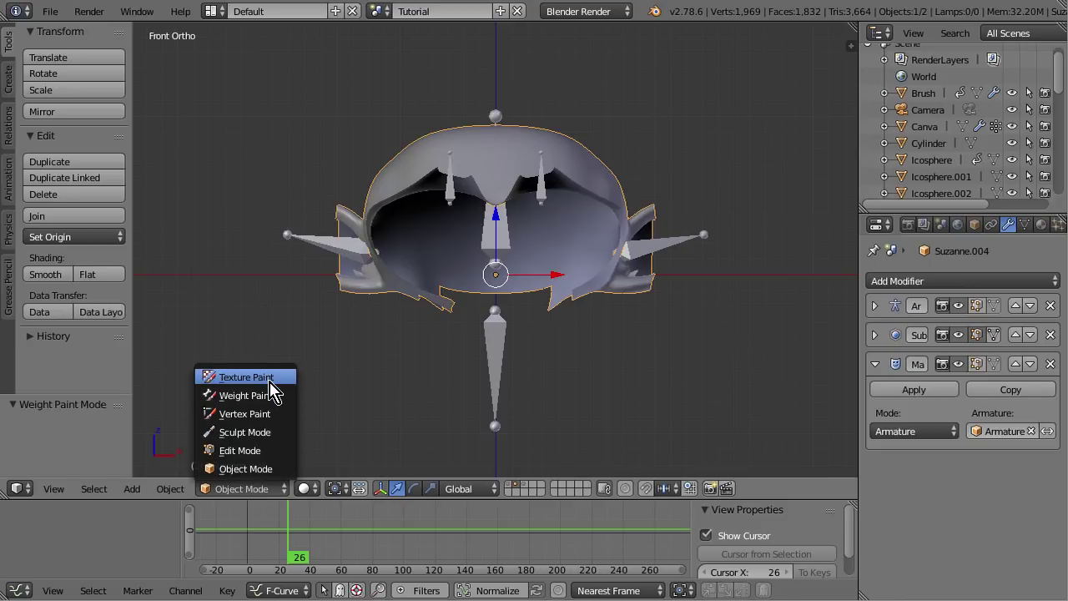
click(272, 399)
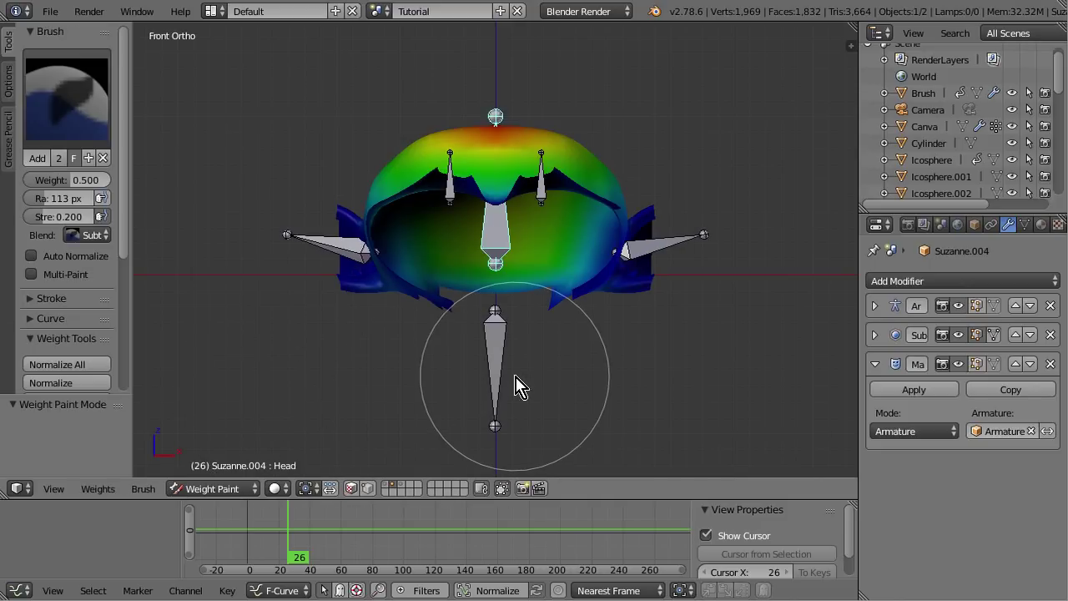
right_click(492, 393)
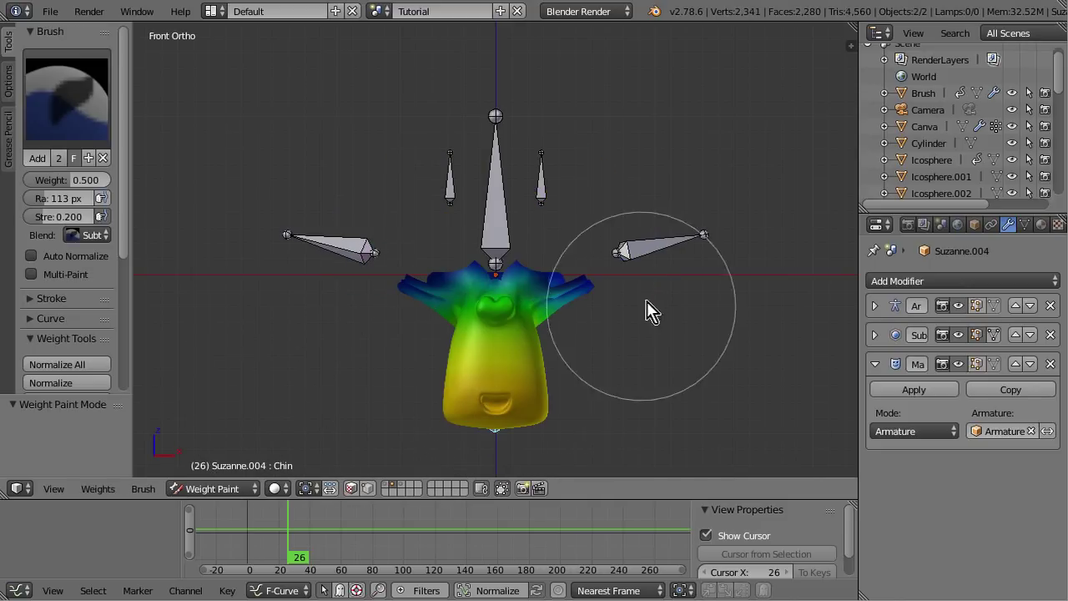
right_click(675, 252)
Step: Disable the Mask modifier's edit-mode display and view the Head, Ear.R.001, Chin and EarL weights
click(976, 364)
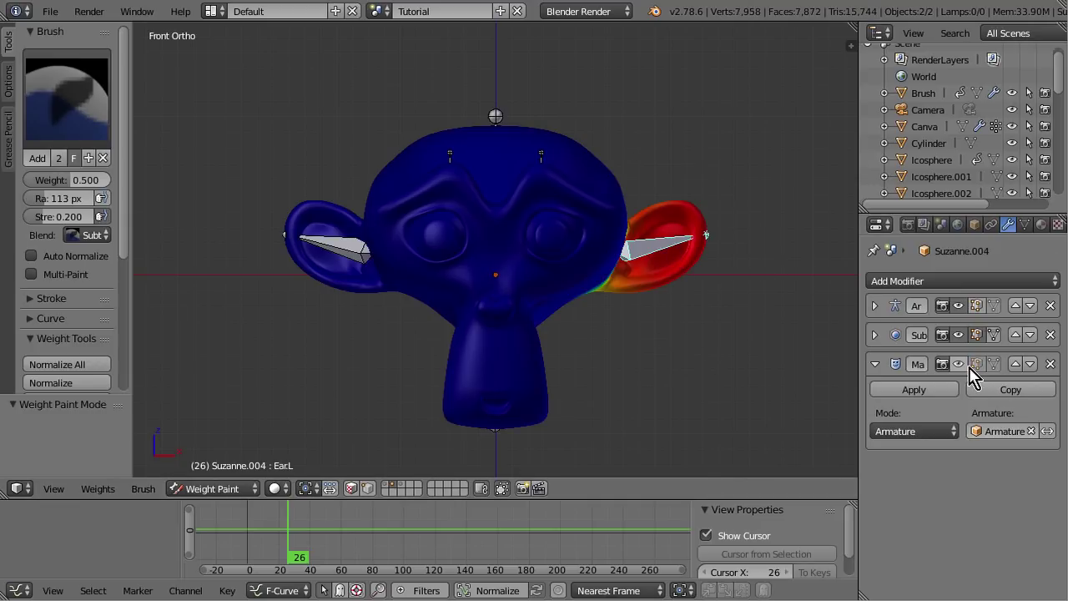
right_click(495, 117)
right_click(330, 238)
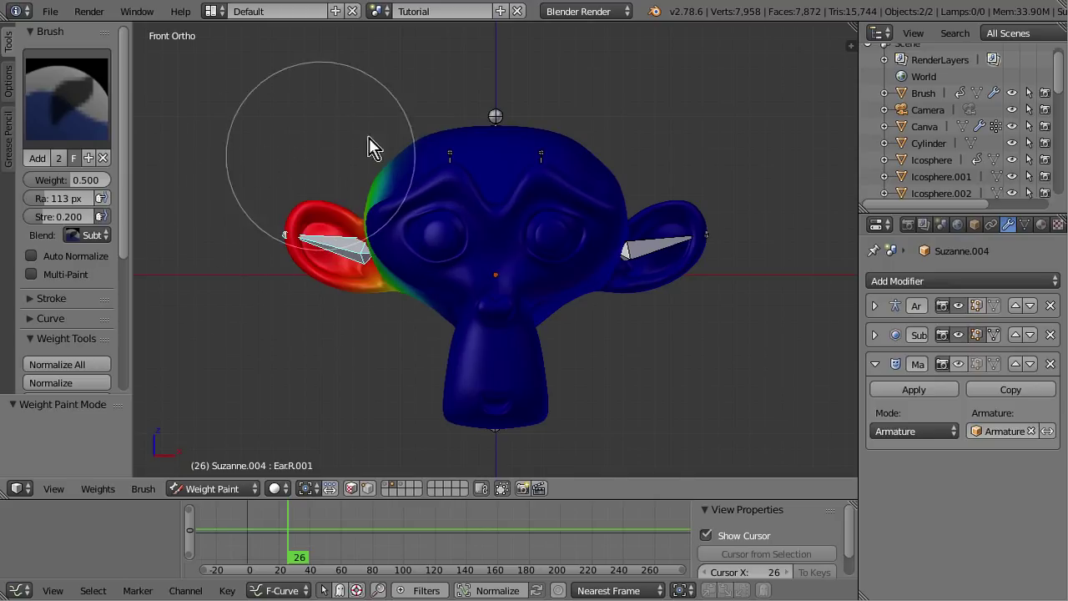
right_click(500, 401)
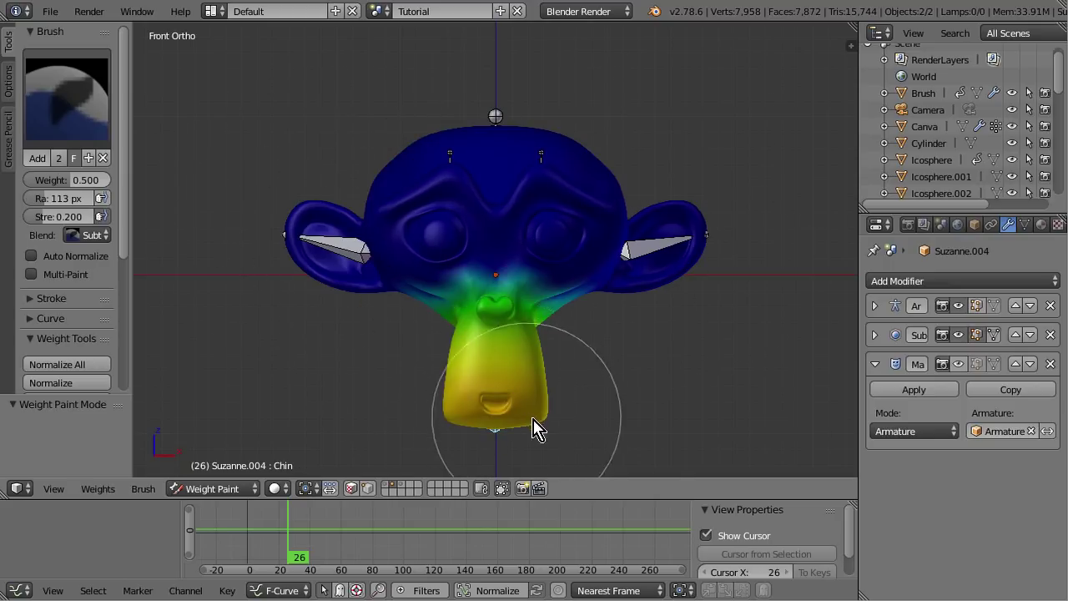
right_click(656, 249)
scroll(708, 279, up, 2)
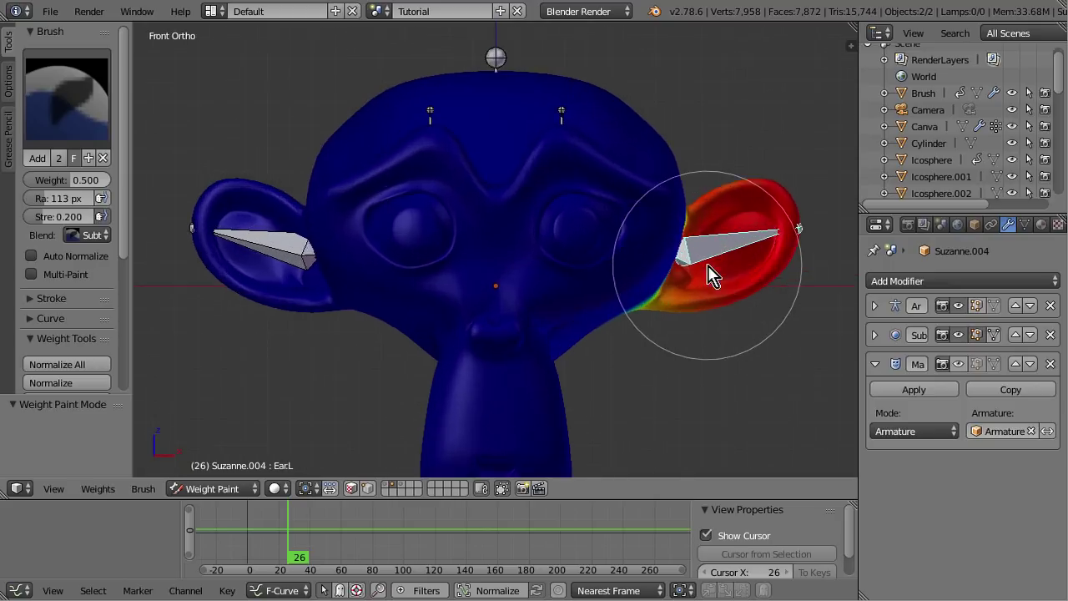
Step: Subtract EarL weight along the ear's lower edge where it meets the head
middle_drag(713, 282, 661, 257)
middle_drag(726, 288, 694, 279)
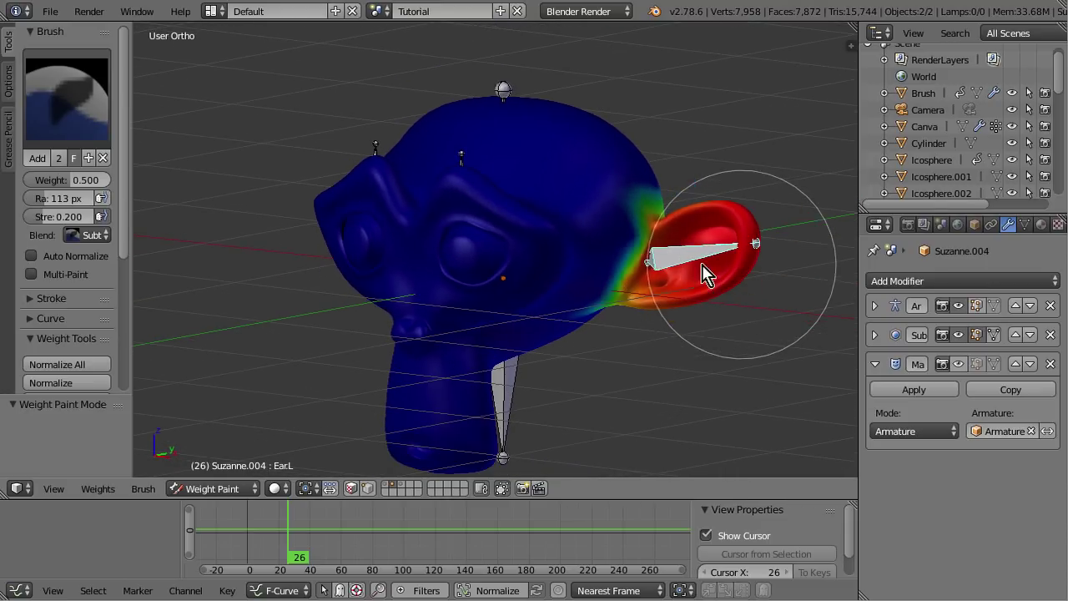
mouse_move(694, 279)
mouse_down()
mouse_move(720, 269)
mouse_move(718, 298)
mouse_up()
key(ctrl+z)
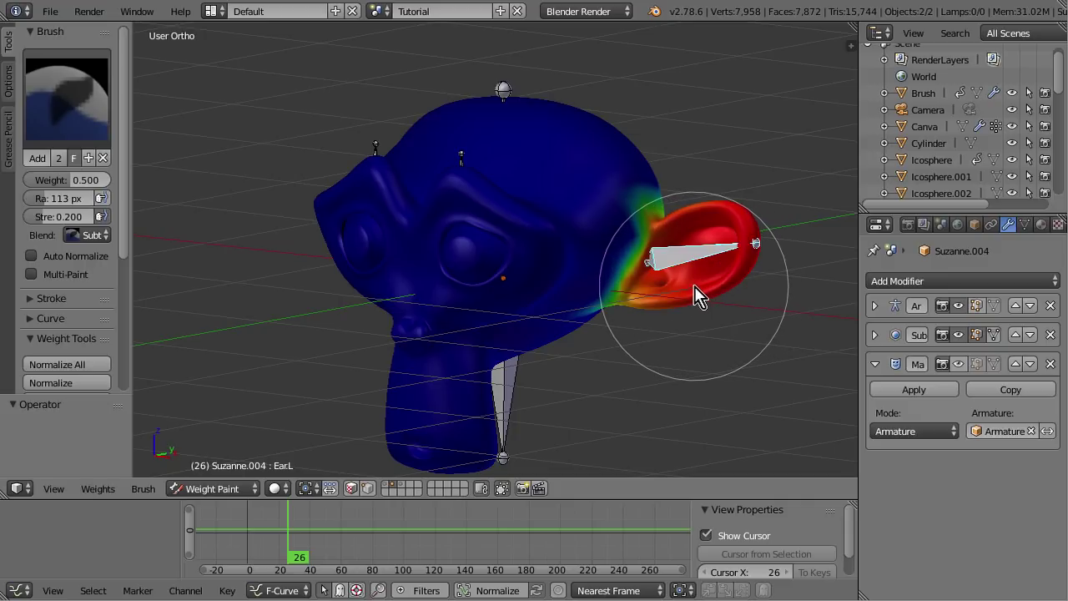
middle_drag(698, 291, 691, 315)
mouse_move(692, 315)
mouse_down()
mouse_move(703, 321)
mouse_move(667, 309)
mouse_up()
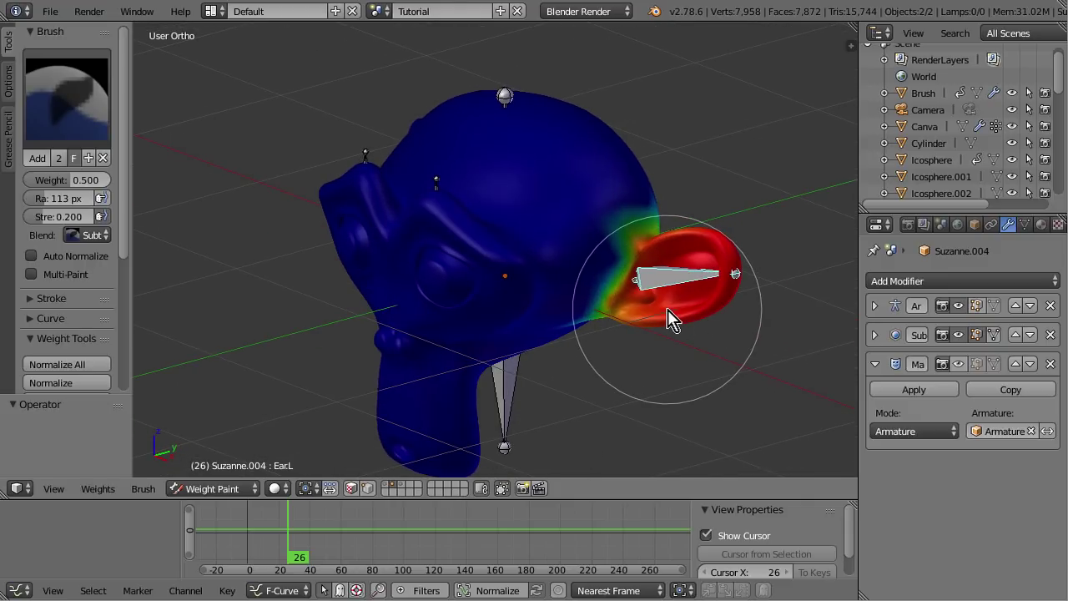
key(KP_1)
middle_drag(679, 310, 792, 305)
Step: Rotate the ear bone twice to test how the new weights deform
key(r)
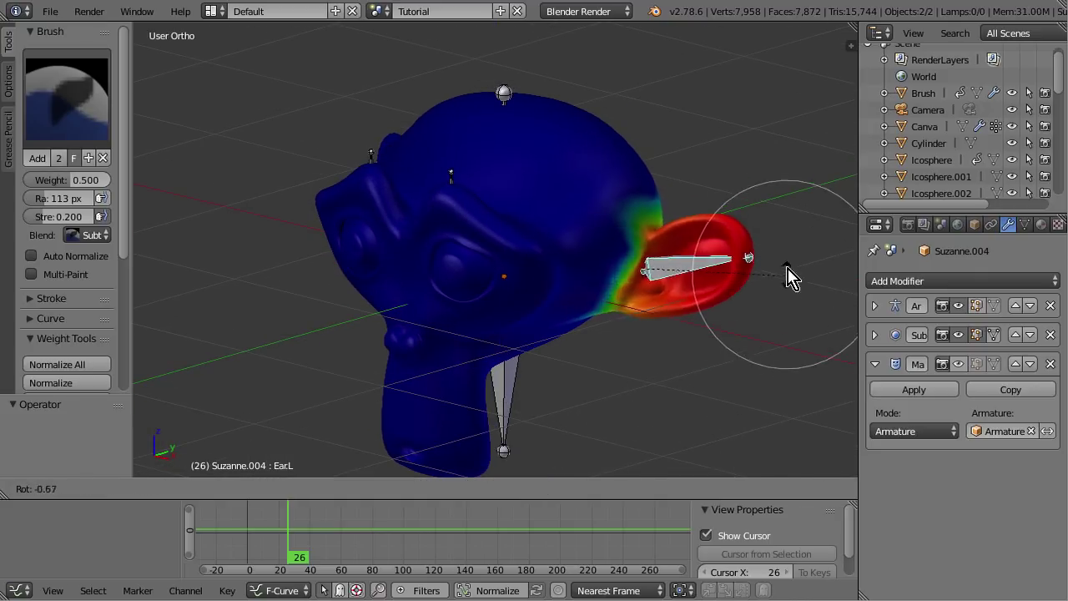
click(732, 286)
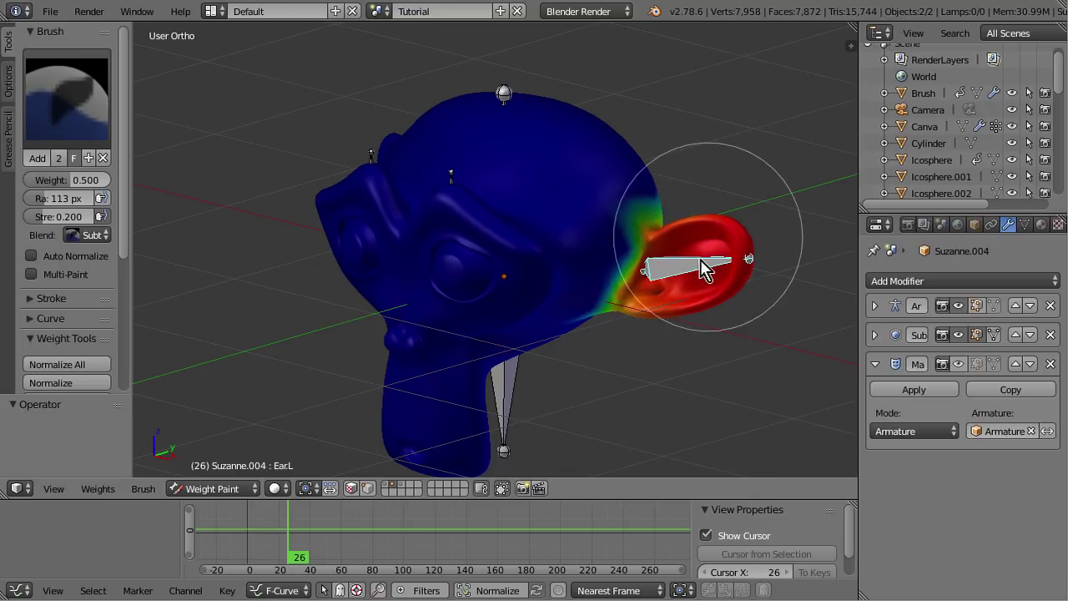
key(r)
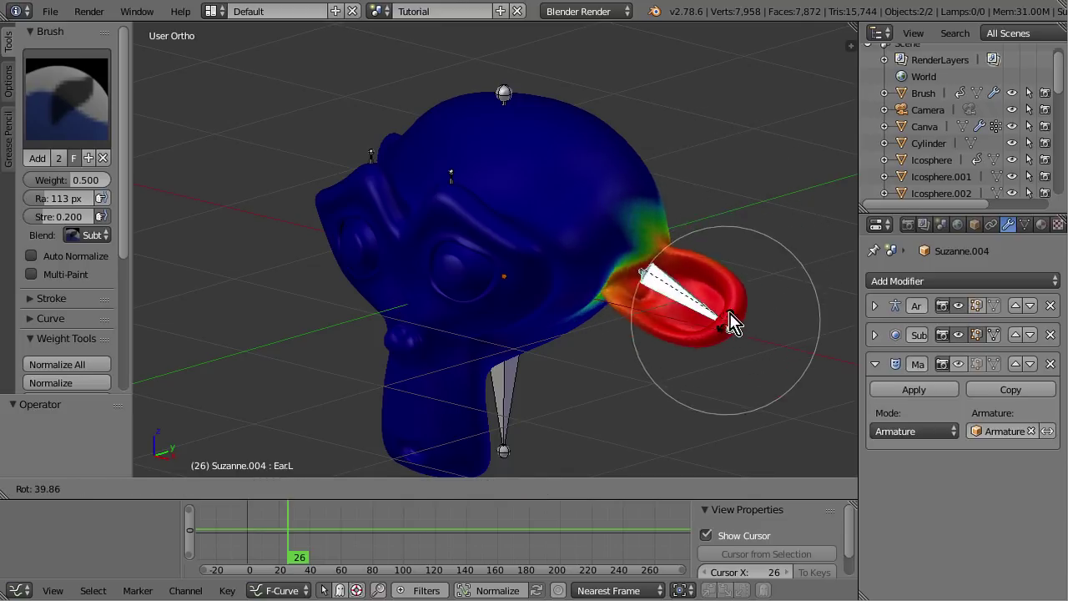
click(726, 230)
Step: Reduce the Head group's weights on the skull, then make Ear.L the active group again
middle_drag(671, 196, 603, 275)
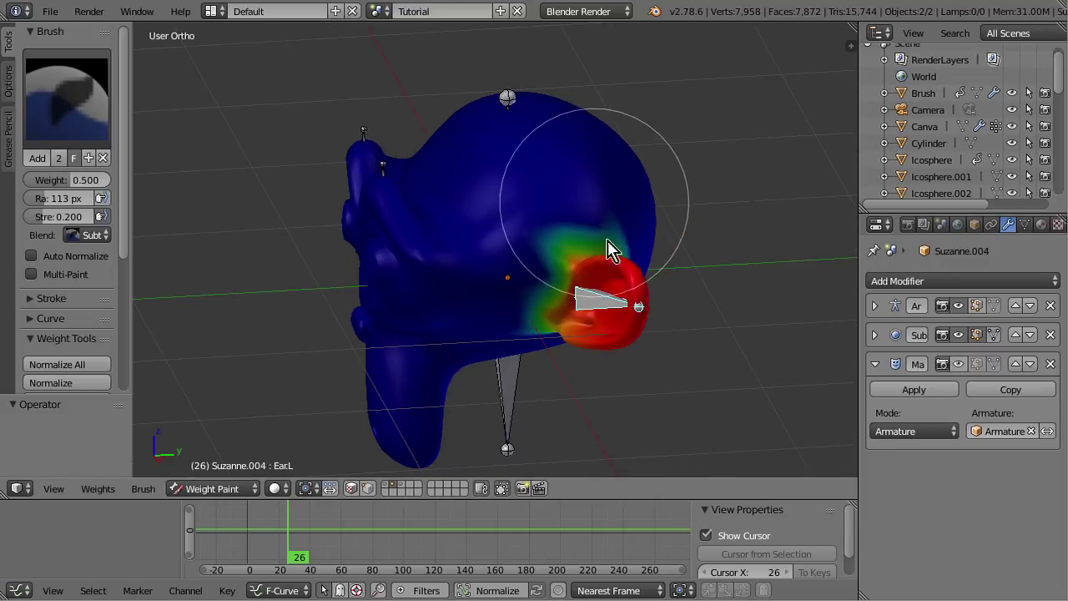
scroll(609, 250, up, 3)
middle_drag(615, 239, 667, 309)
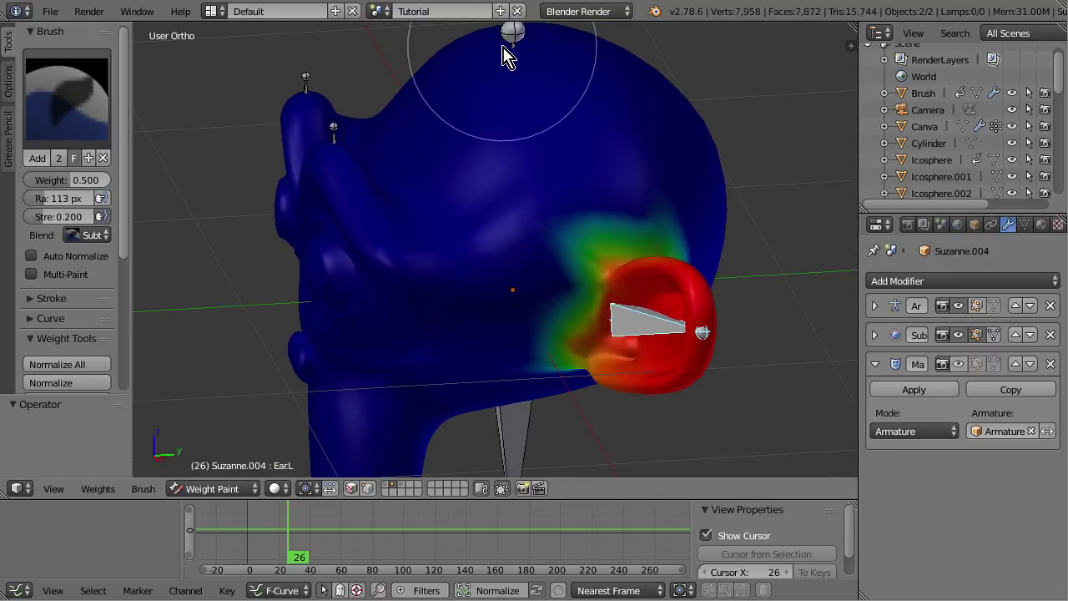
scroll(529, 267, down, 3)
middle_drag(396, 237, 505, 121)
right_click(505, 117)
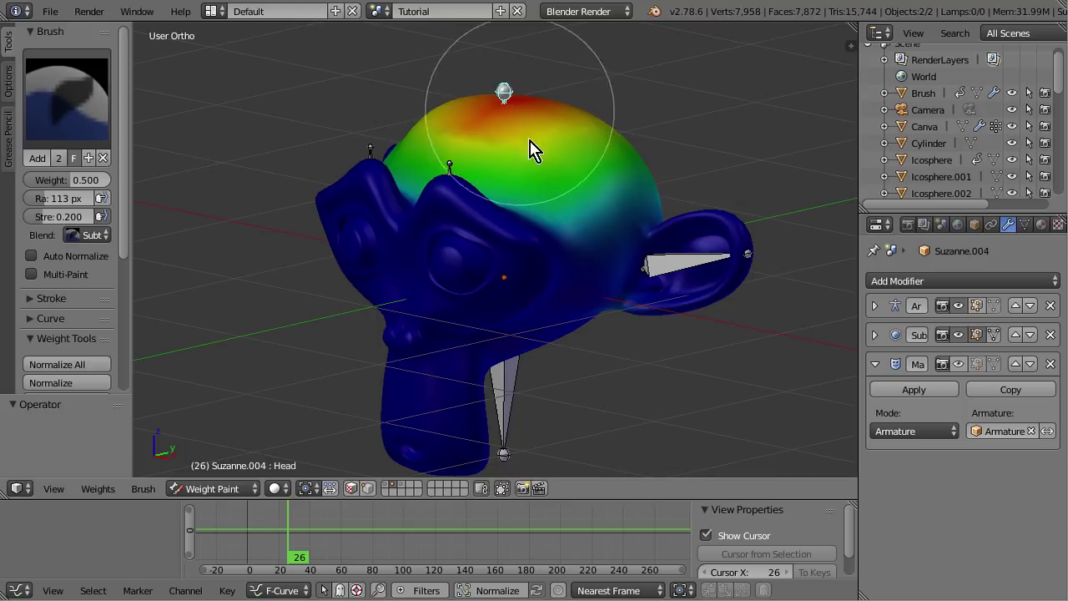
mouse_move(550, 179)
mouse_down()
mouse_move(591, 231)
mouse_move(568, 175)
mouse_move(655, 243)
mouse_up()
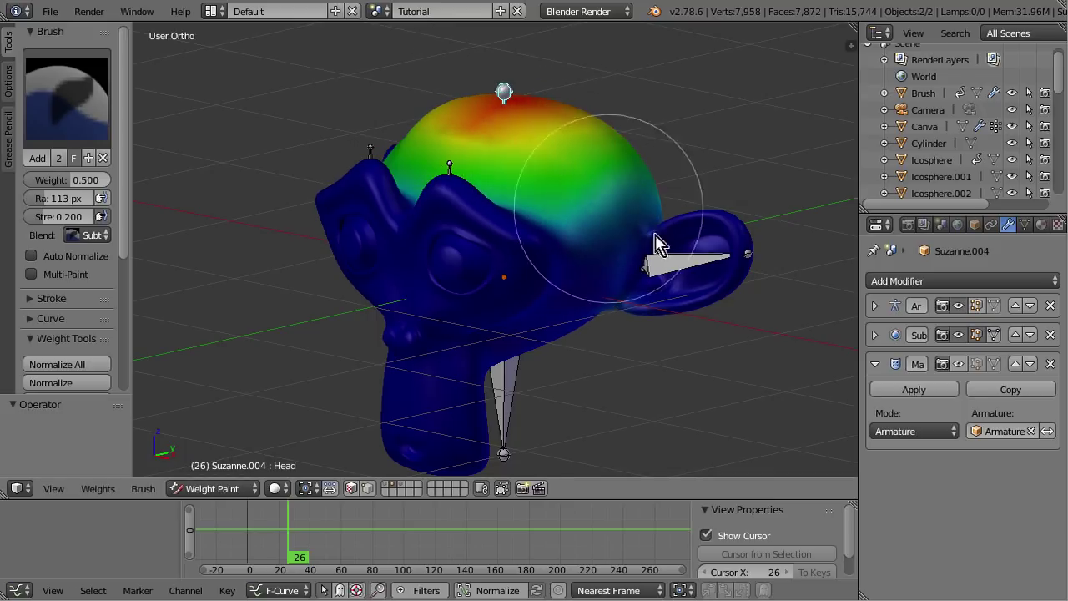
right_click(693, 264)
Step: From the front view, select the Eyebrow.L bone and test-rotate it, then cancel
key(KP_1)
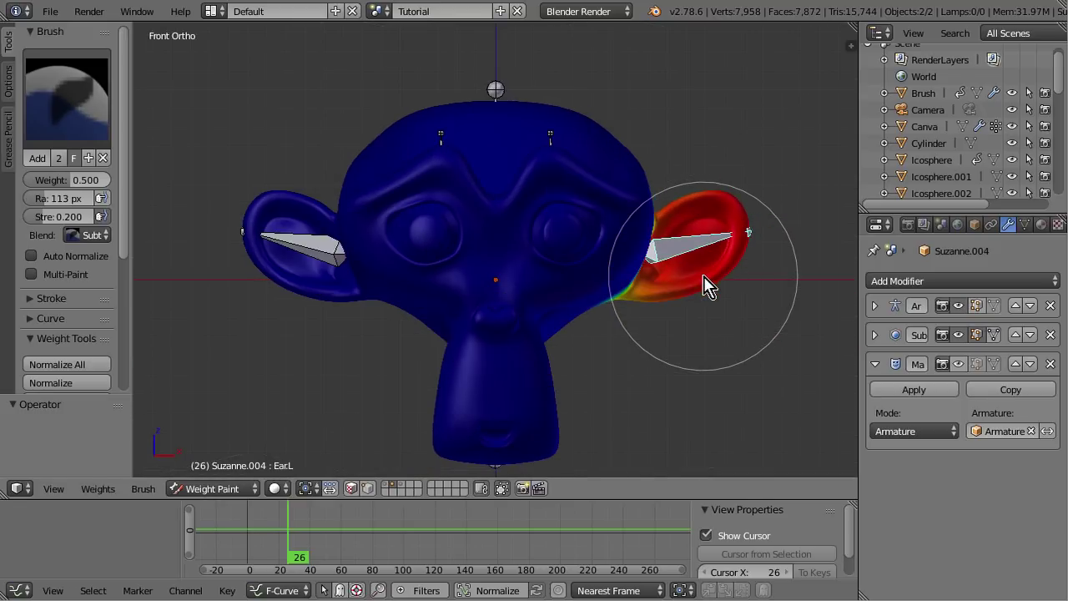
right_click(549, 136)
key(r)
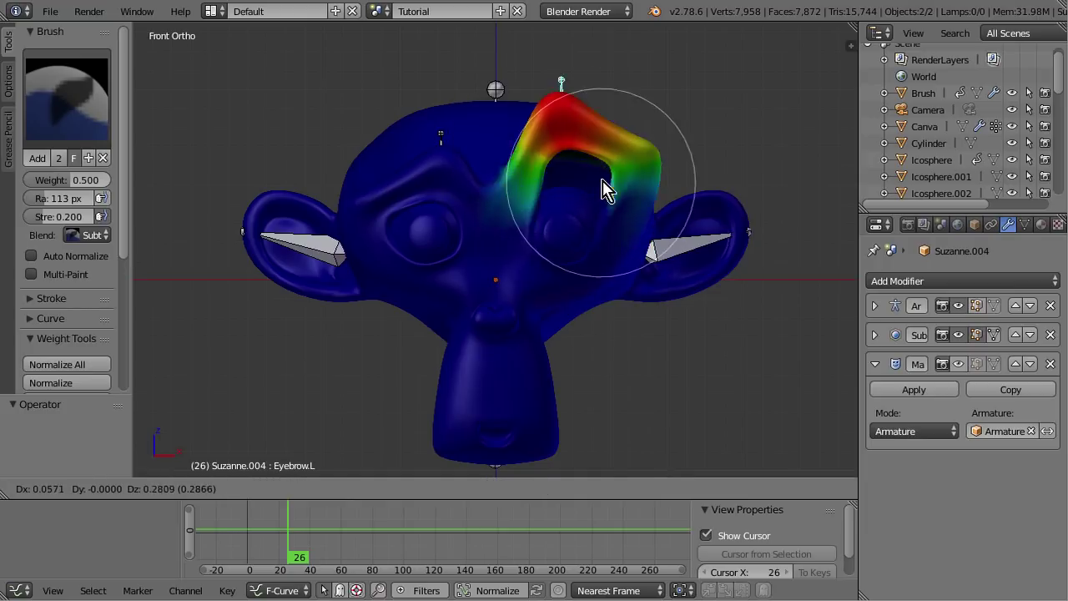
key(Escape)
Step: Enable the Mask modifier's edit-mode display and preview the Eyebrow.R.001 and Head regions
click(976, 364)
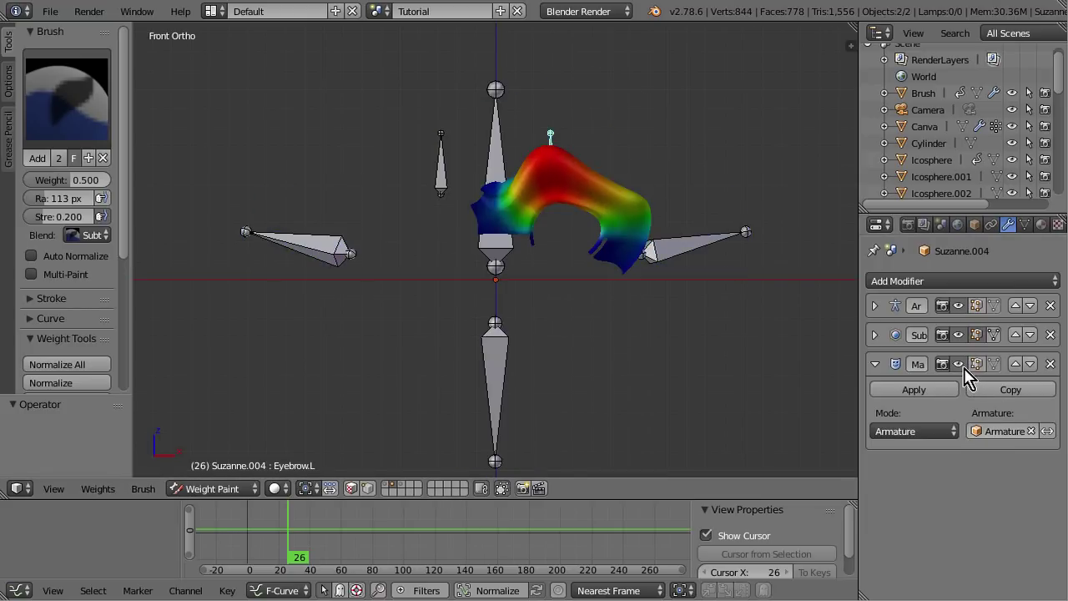
right_click(440, 142)
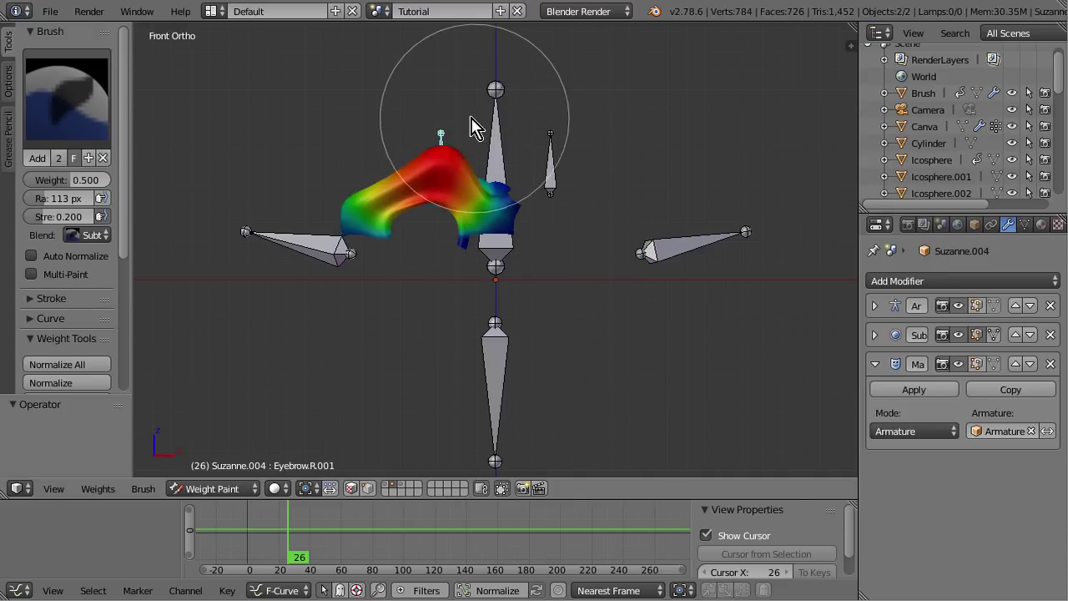
right_click(499, 130)
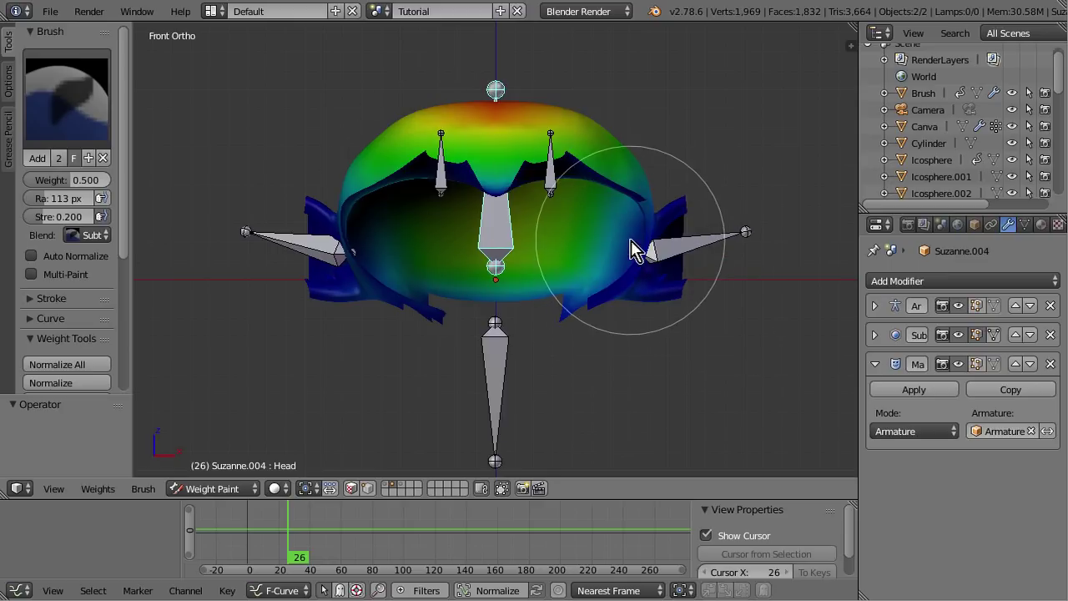
Step: In Edit Mode, select only the Head vertex group's vertices from the Object Data group list
key(Tab)
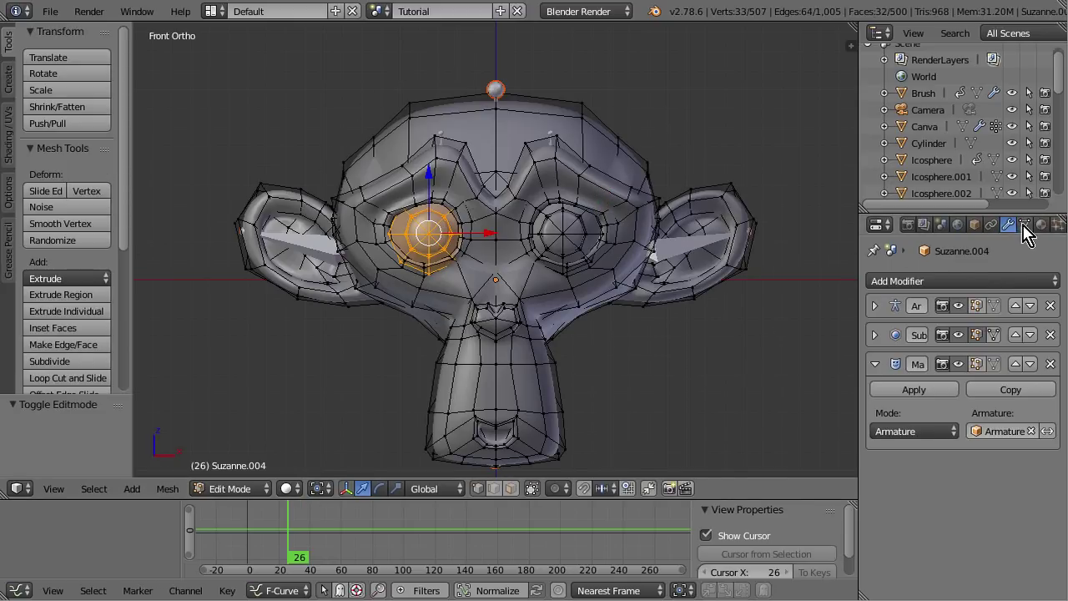
click(1025, 225)
key(Tab)
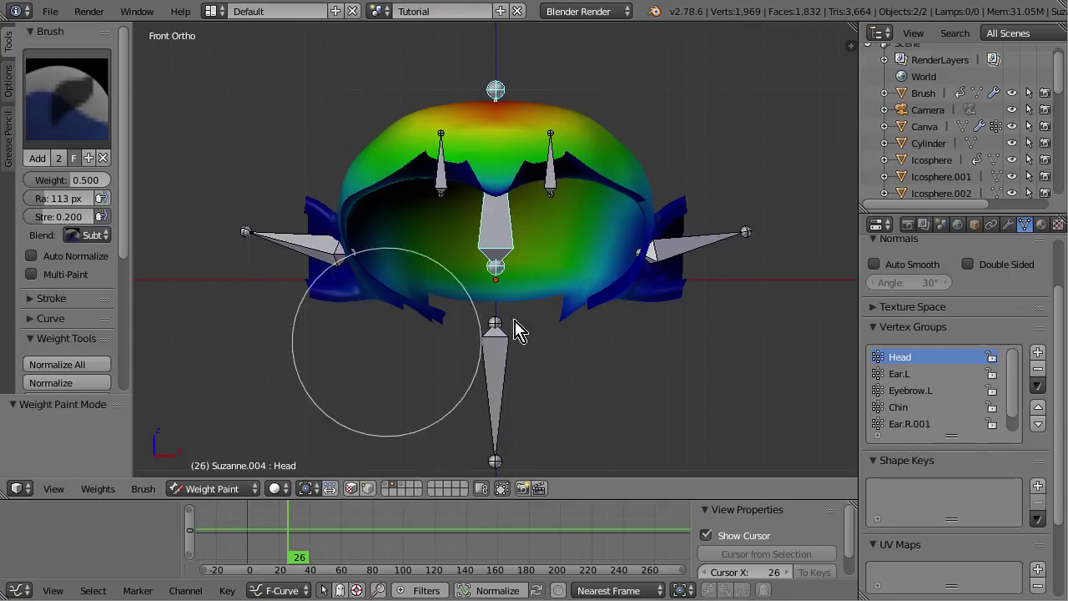
key(Tab)
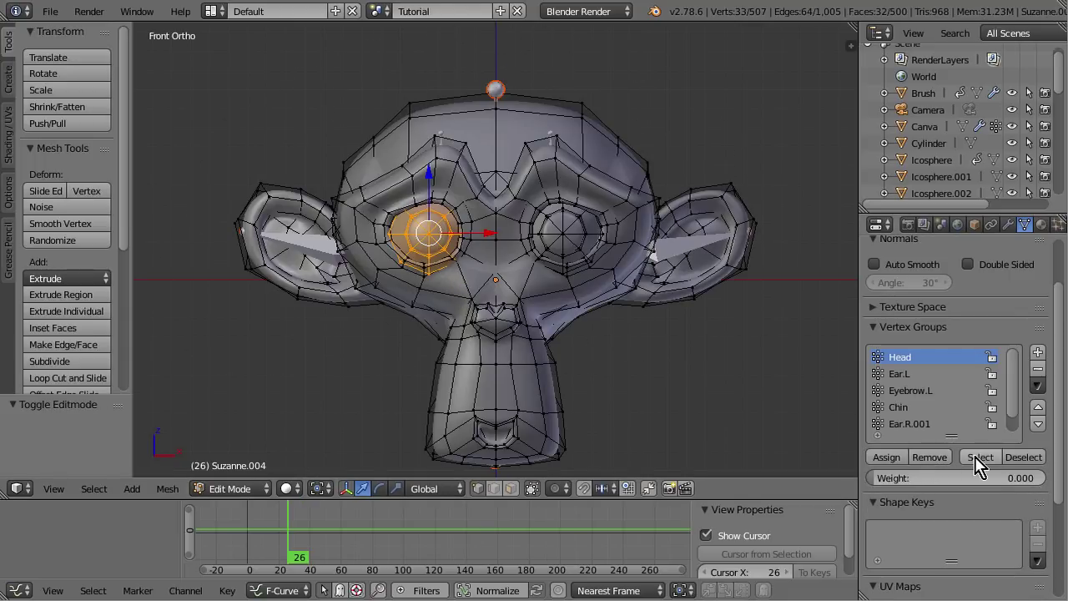
click(978, 458)
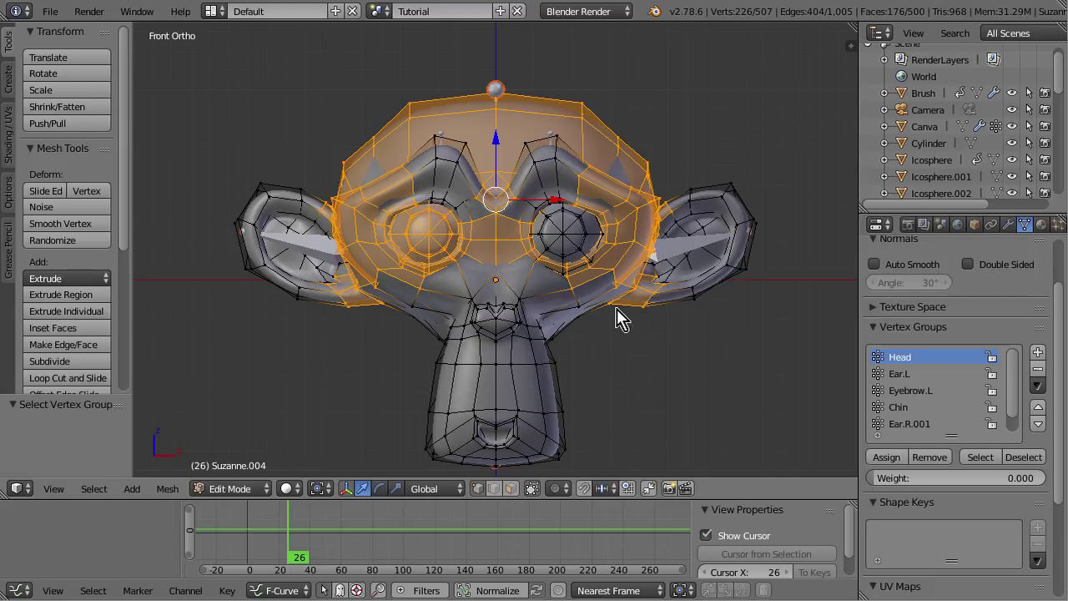
key(a)
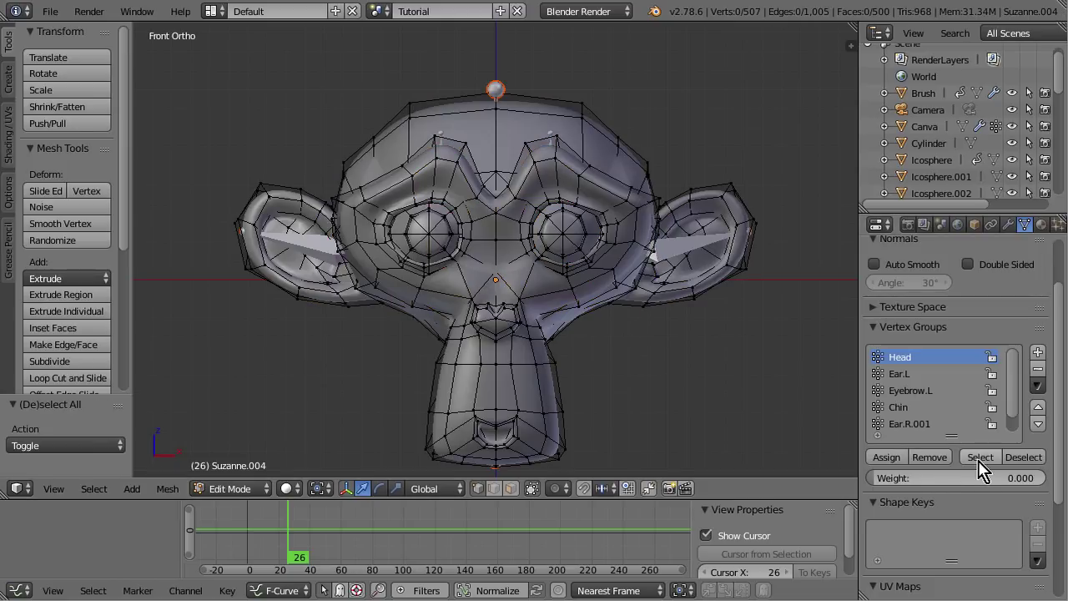
click(980, 458)
key(Tab)
key(Tab)
key(Tab)
key(Tab)
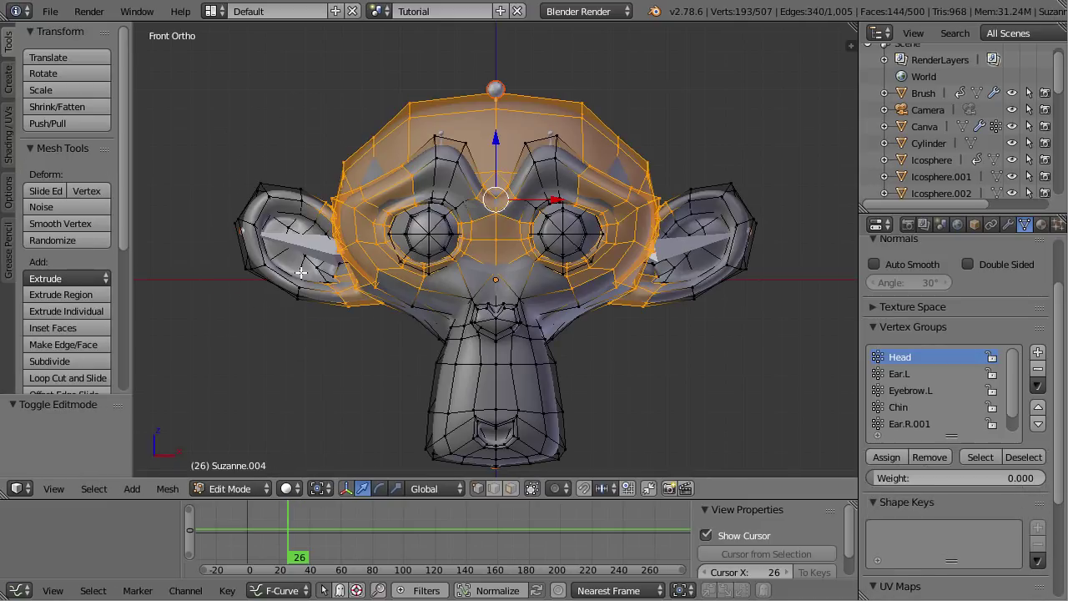
key(Tab)
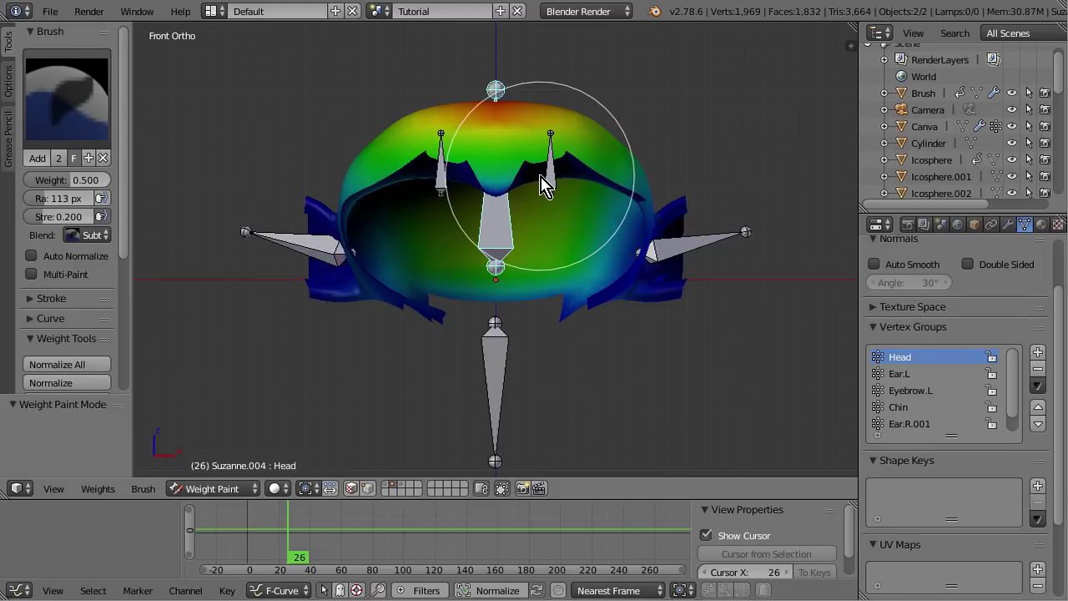
Step: In wireframe view, deselect all and select the outer part of the right-hand ear
key(Tab)
key(z)
key(a)
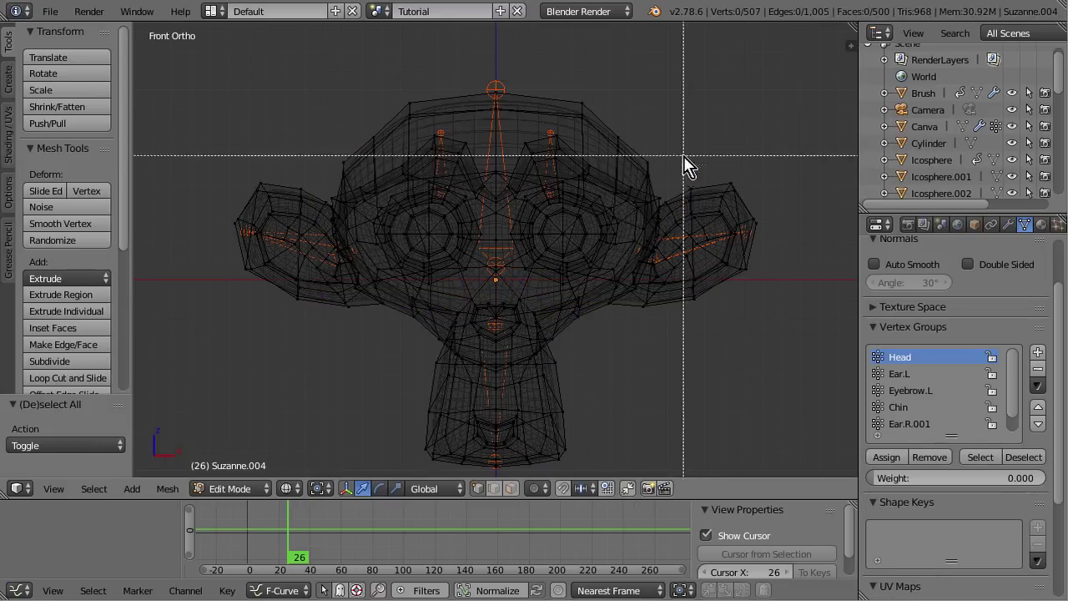
key(l)
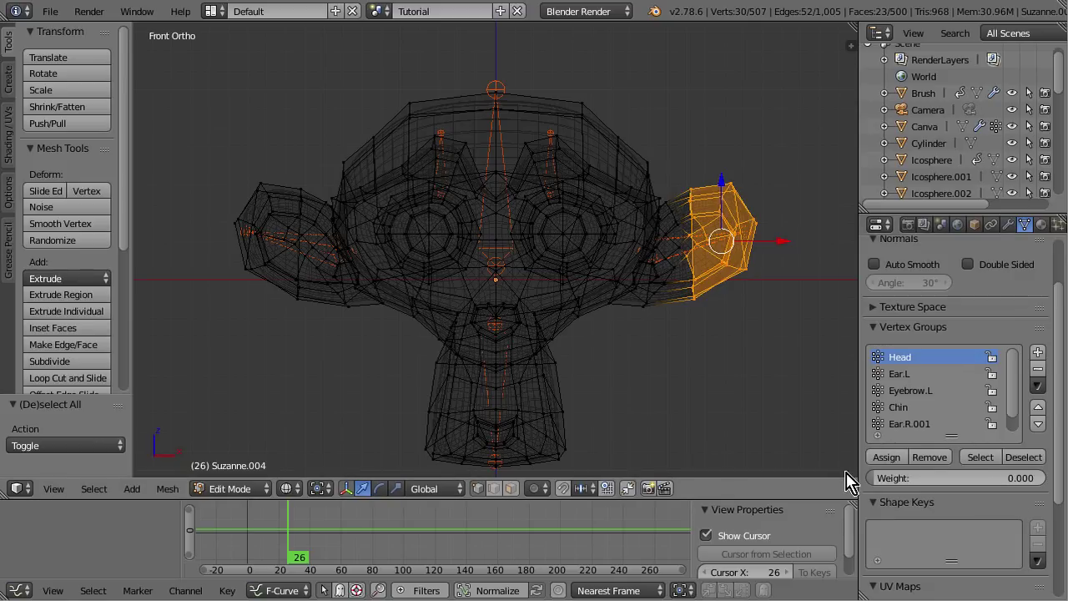
Step: Set the vertex group Weight value to 0
click(909, 479)
text(0)
key(Return)
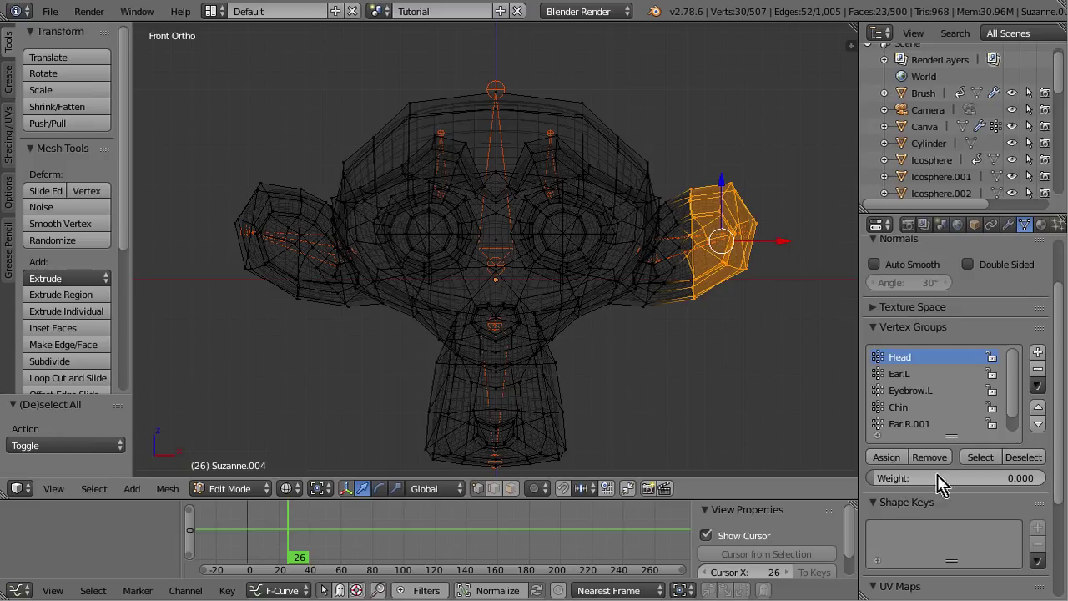
Step: In Weight Paint mode, review the Head, Ear.L and Chin weights and zoom out to the rig
key(ctrl+Tab)
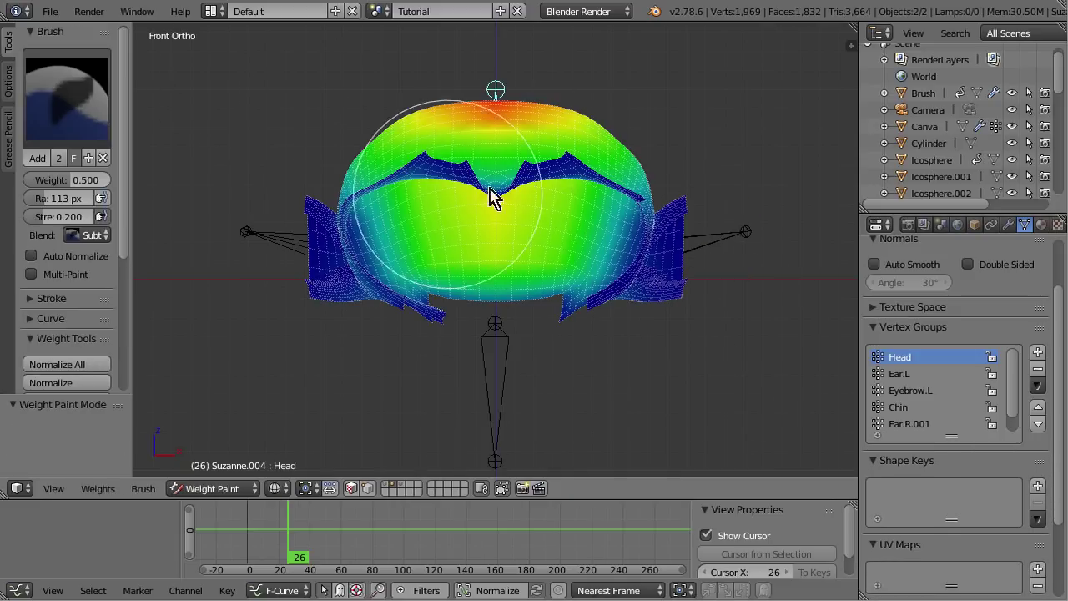
key(ctrl+z)
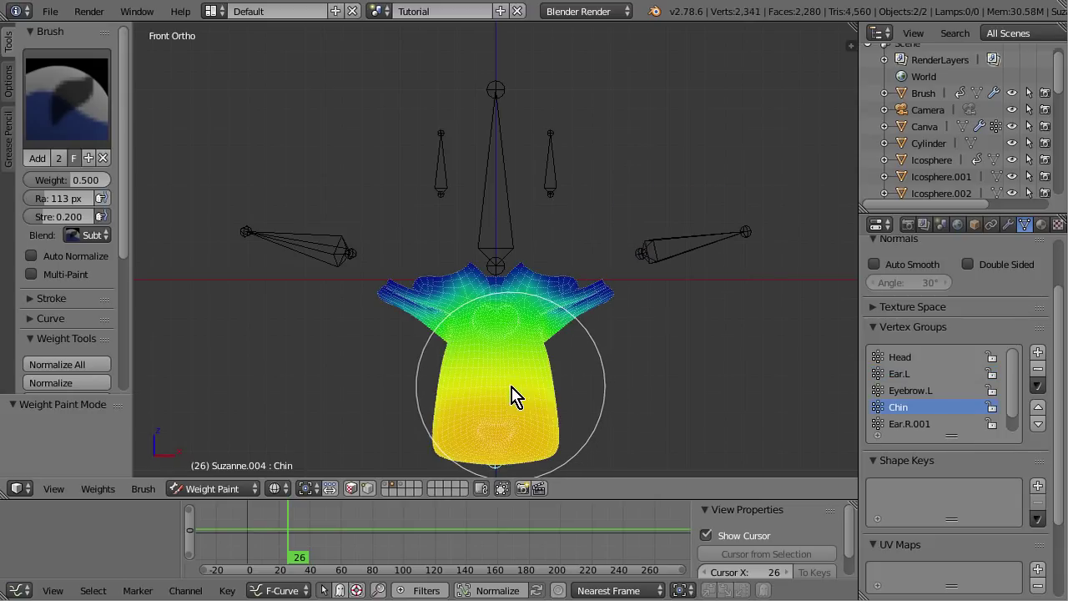
key(ctrl+z)
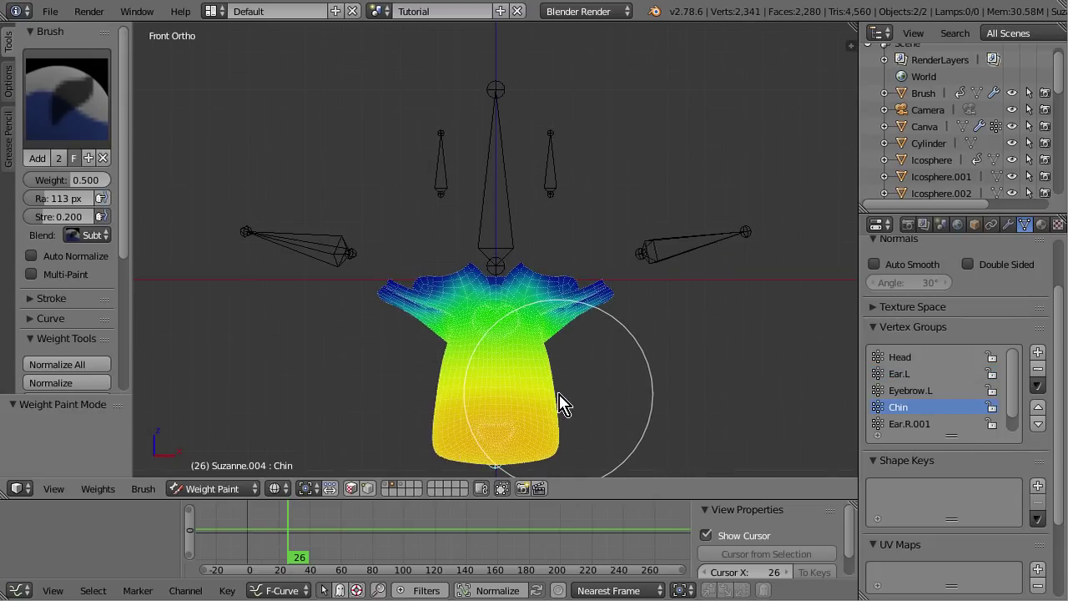
scroll(565, 390, down, 2)
shift+middle_drag(565, 391, 576, 342)
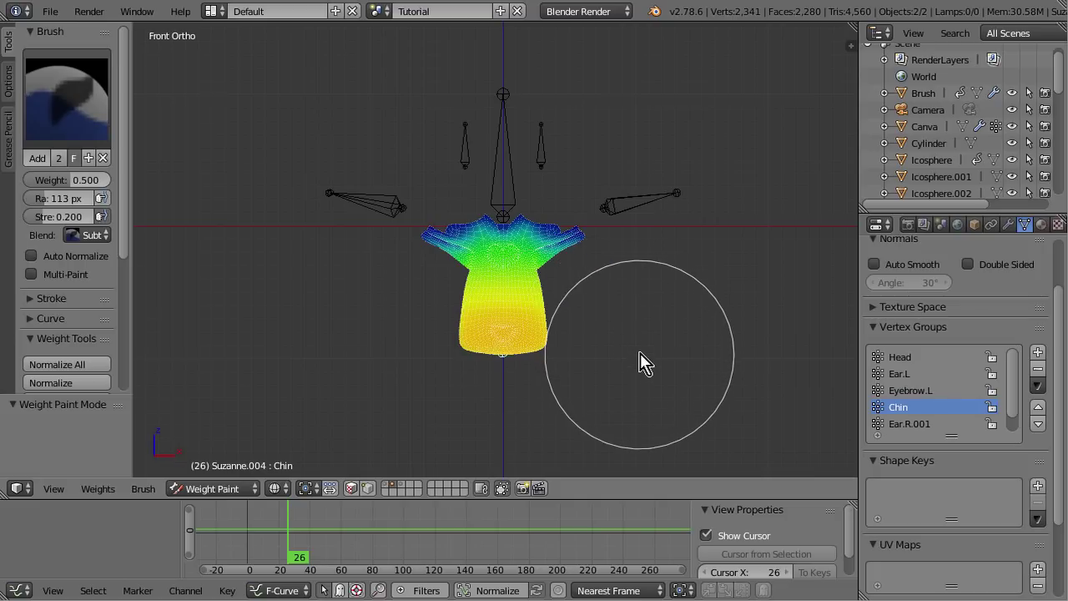
Step: Preview several bones' weights, ending on the right ear bone's Ear.R.001 group
right_click(637, 208)
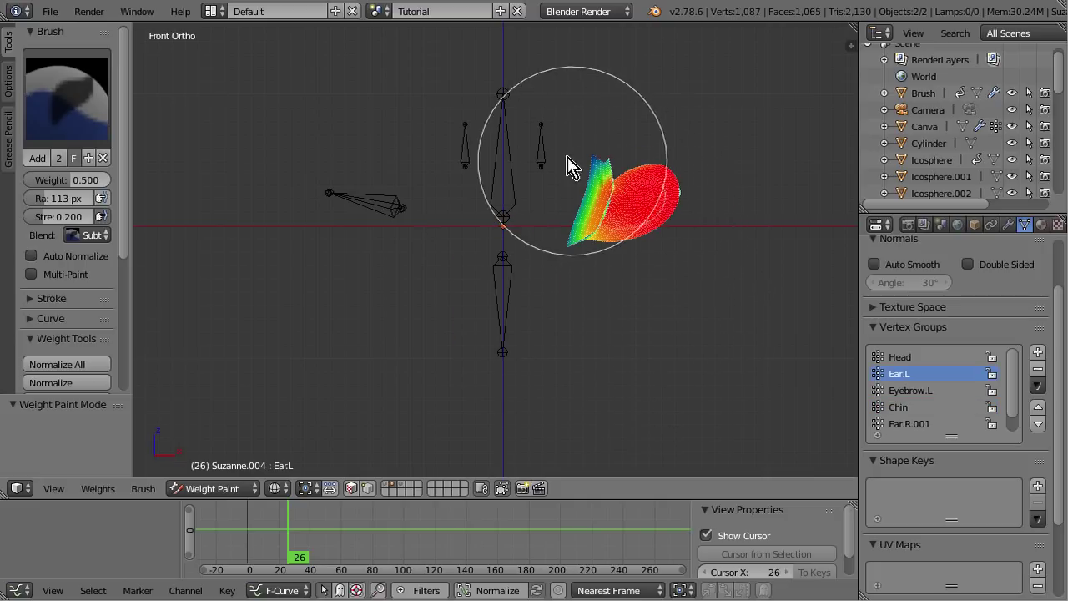
right_click(546, 155)
right_click(498, 136)
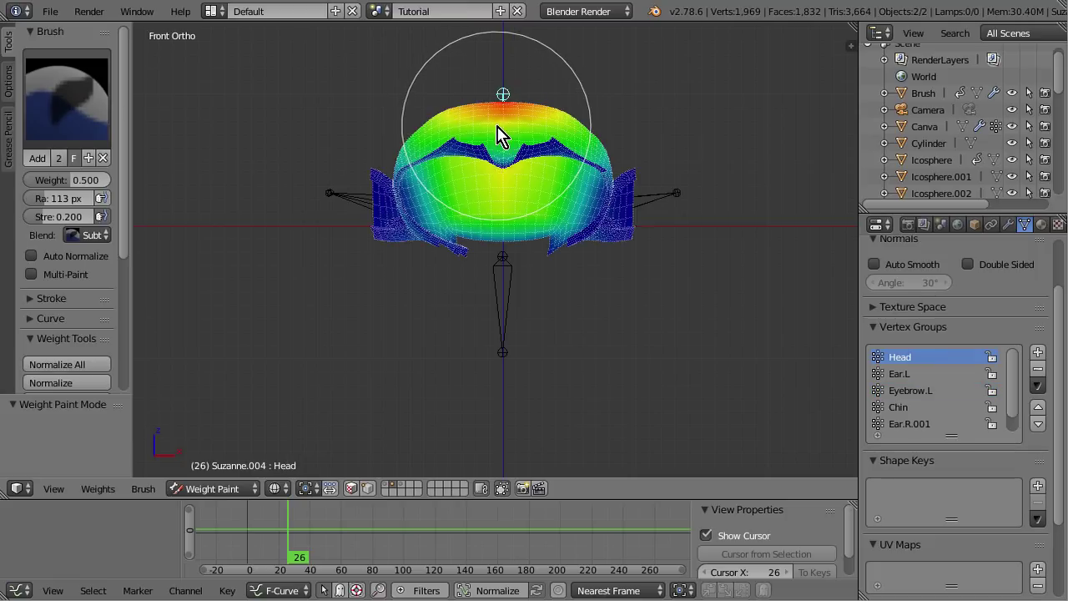
right_click(352, 208)
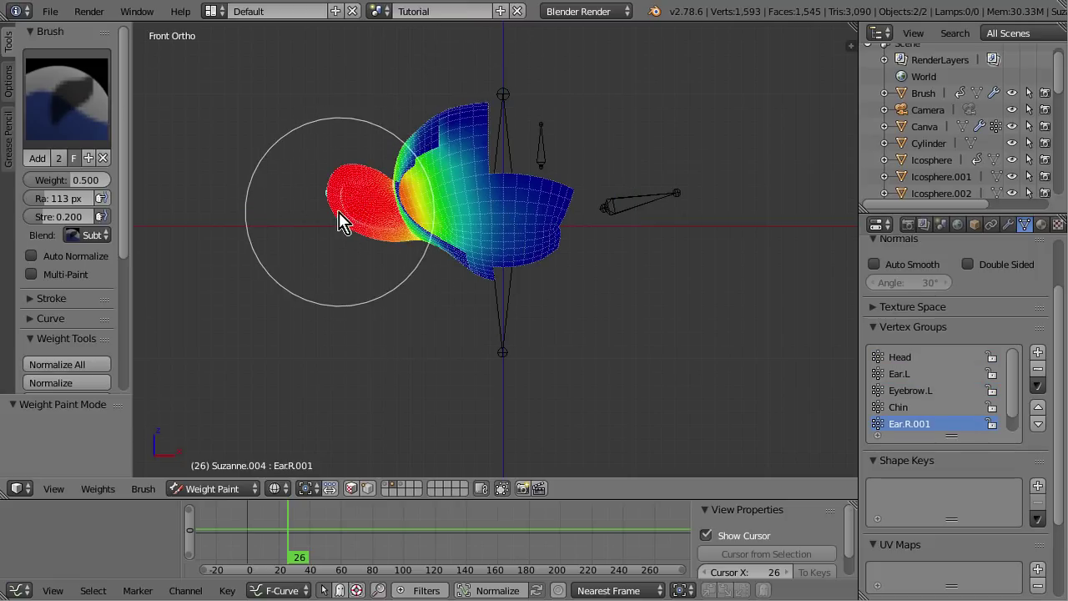
Step: Assign the right ear's vertices to Ear.R.001 with a weight above 0
key(Tab)
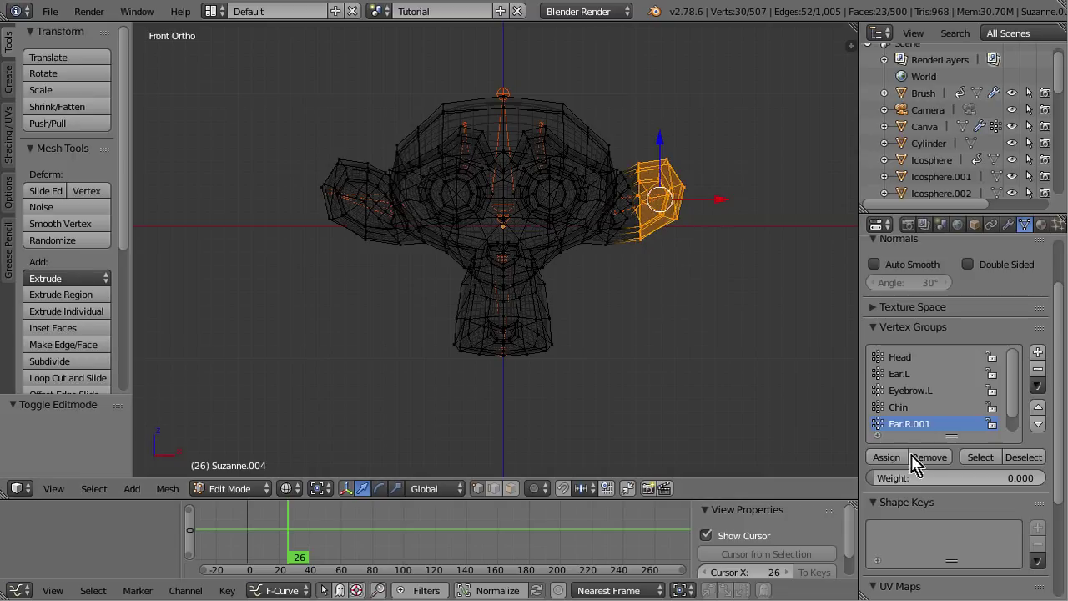
drag(881, 473, 979, 486)
click(906, 455)
key(Tab)
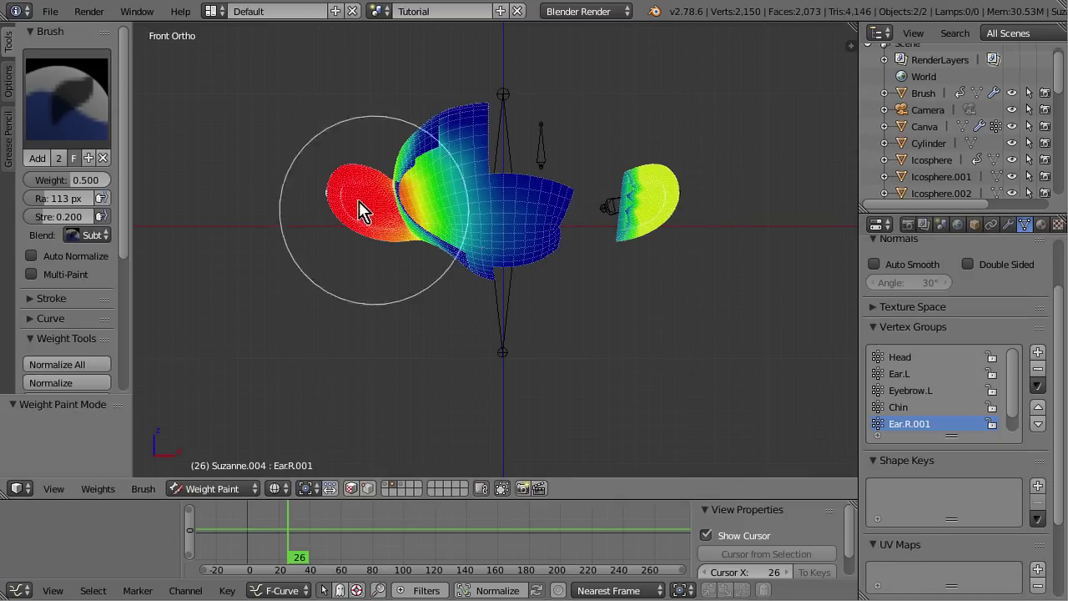
Step: Test-rotate the ear bones several times, cancelling each, then show the Head weights
key(r)
right_click(320, 210)
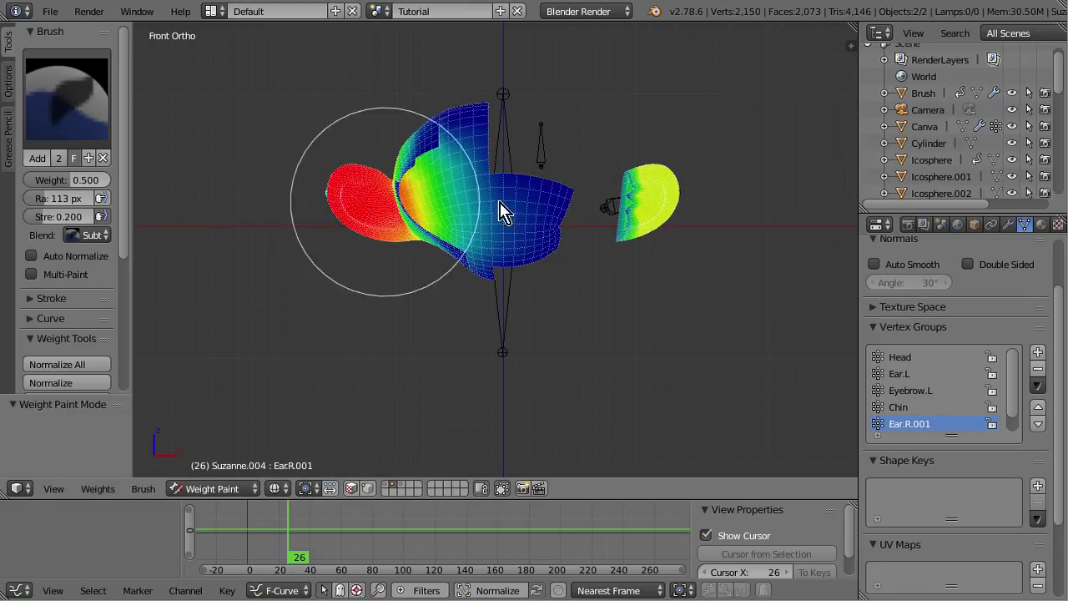
key(r)
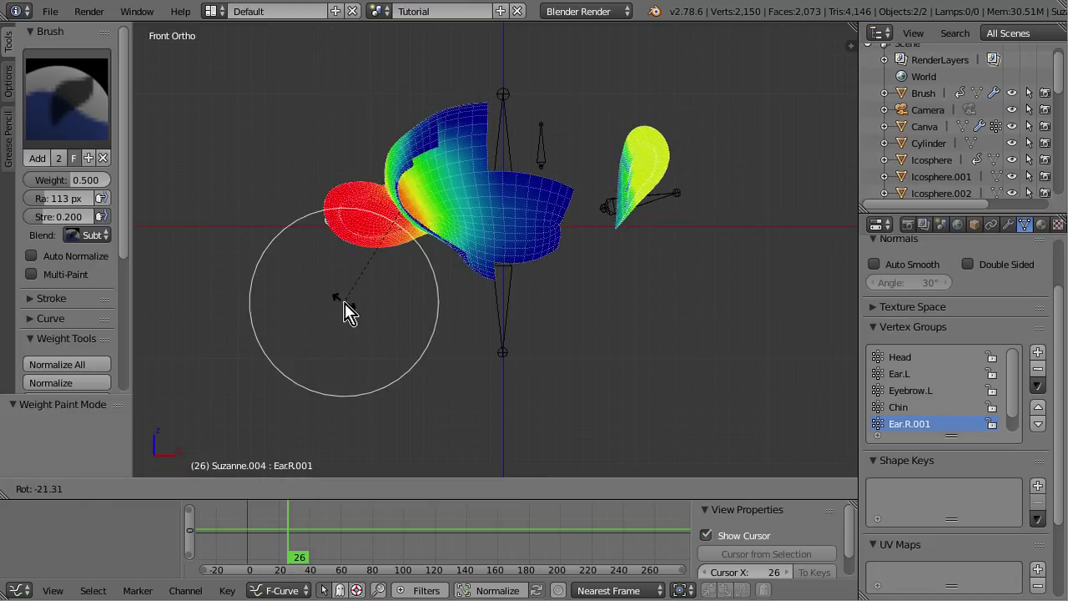
right_click(421, 225)
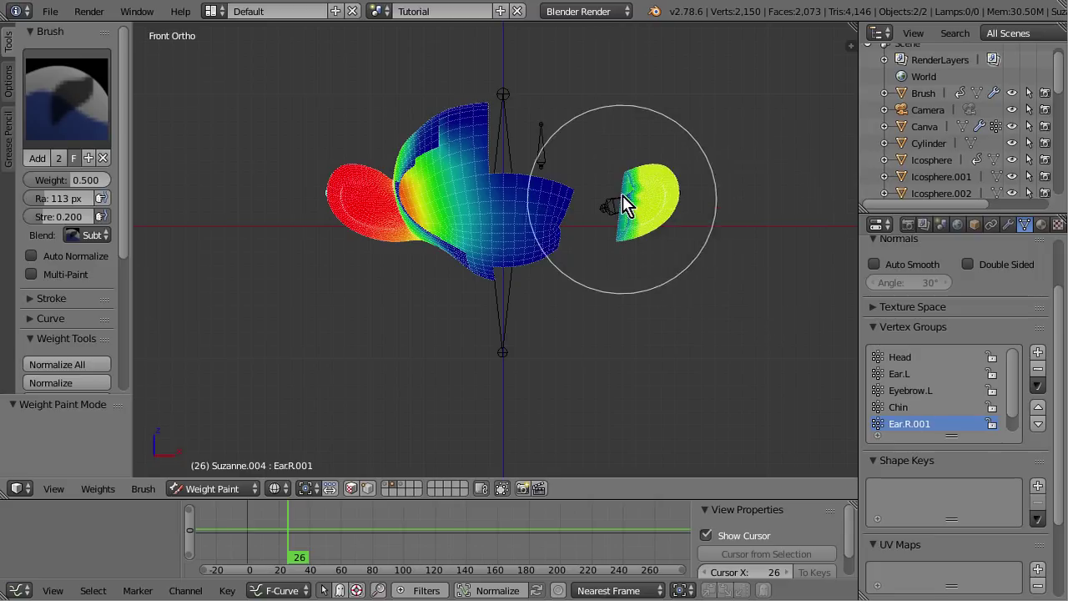
key(r)
right_click(622, 283)
key(r)
right_click(801, 272)
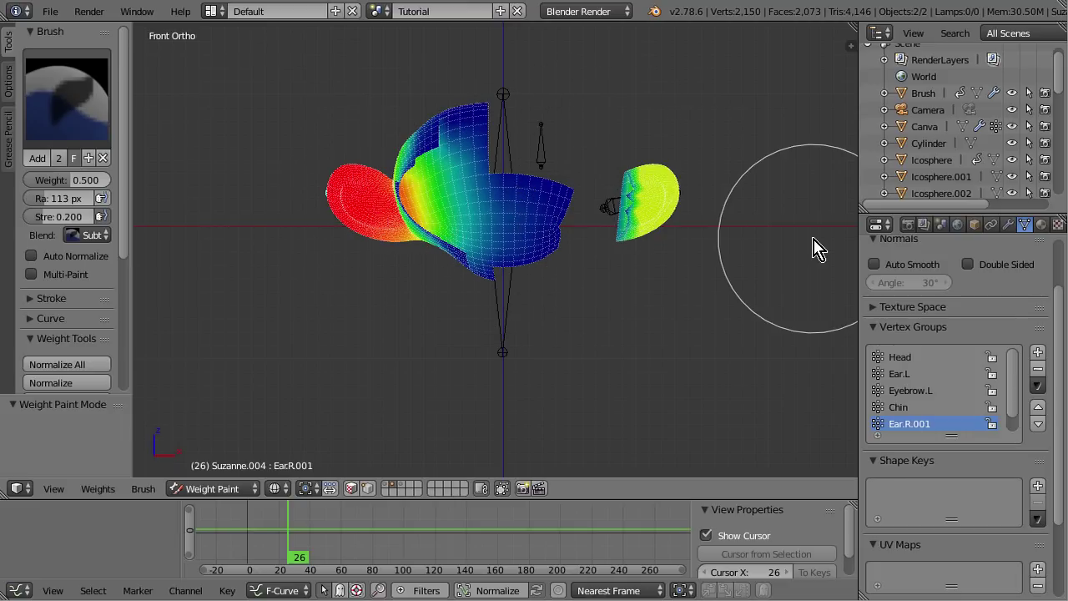
right_click(506, 154)
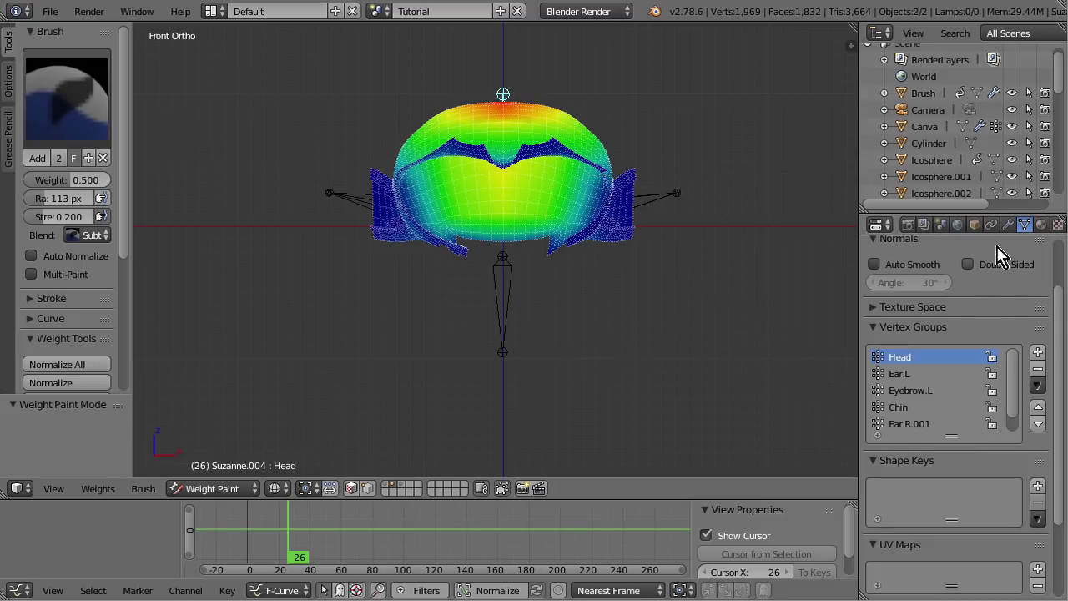
Step: Put the armature in Pose Mode on the Head bone and check its Bone properties
key(ctrl+Tab)
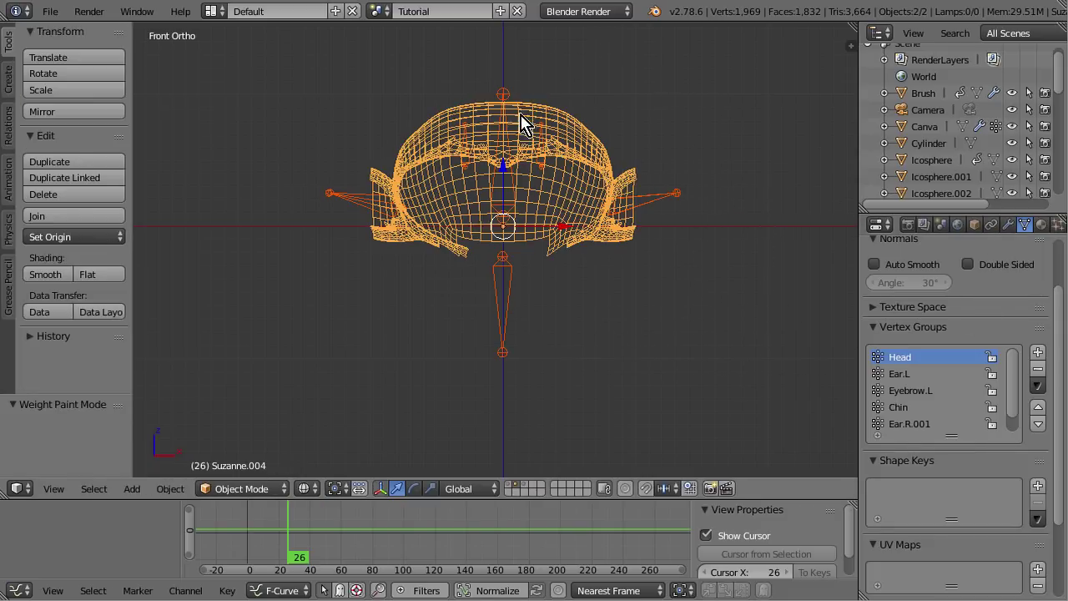
right_click(509, 125)
key(ctrl+Tab)
click(1025, 225)
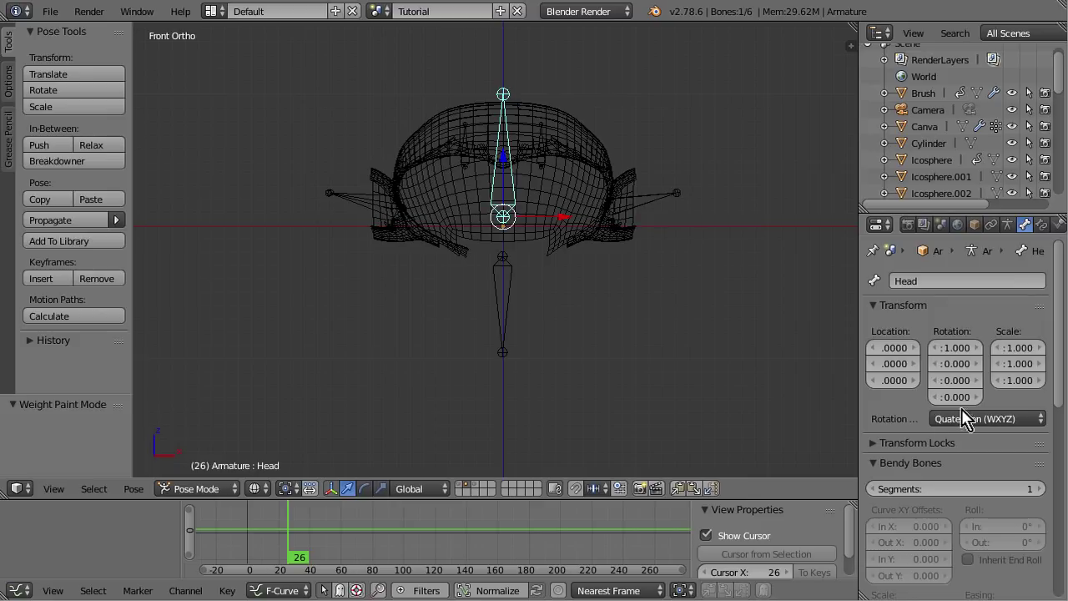
scroll(959, 442, down, 10)
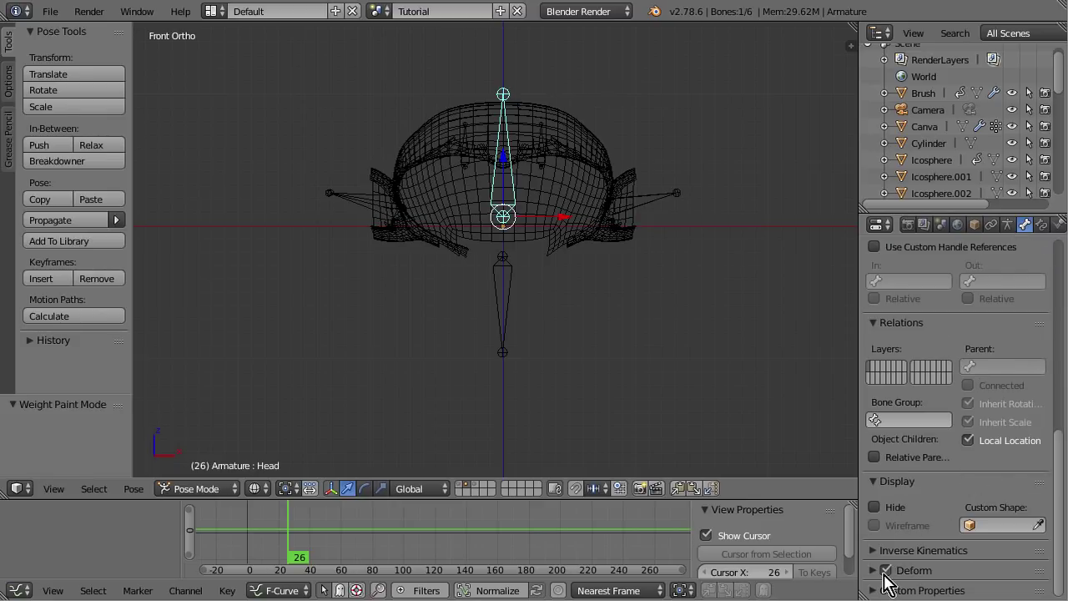
Step: Reselect the Head bone, switch to solid shading, and test-rotate it before cancelling
right_click(609, 204)
right_click(524, 297)
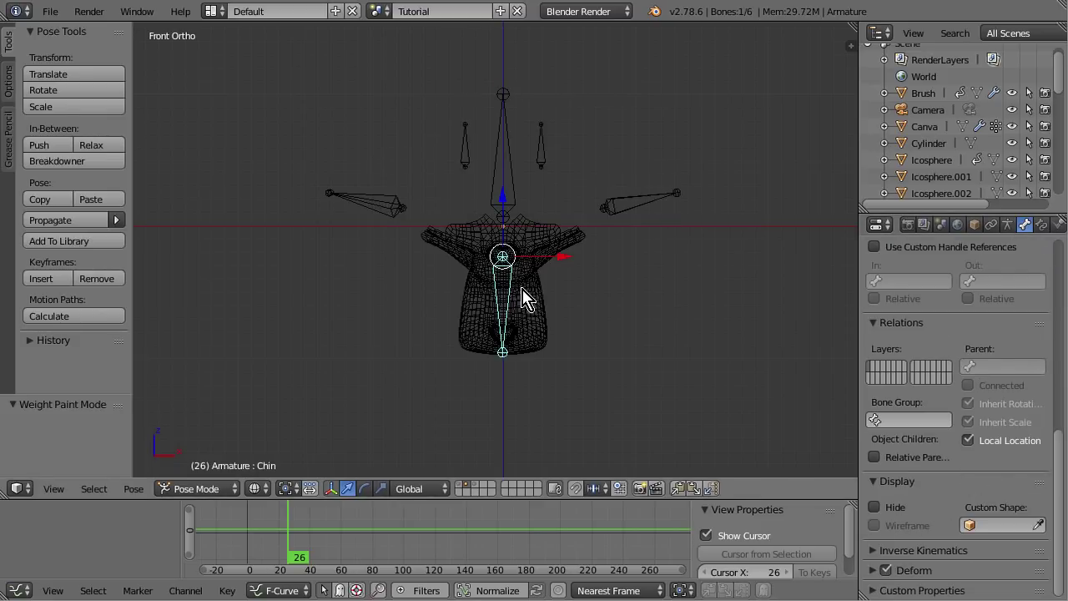
right_click(420, 226)
right_click(524, 158)
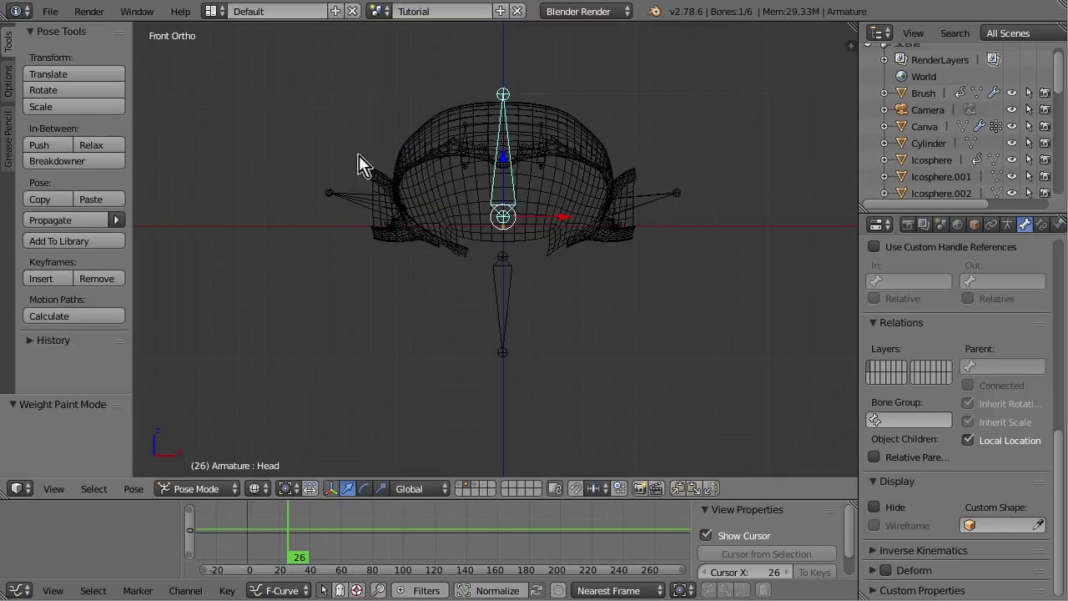
key(z)
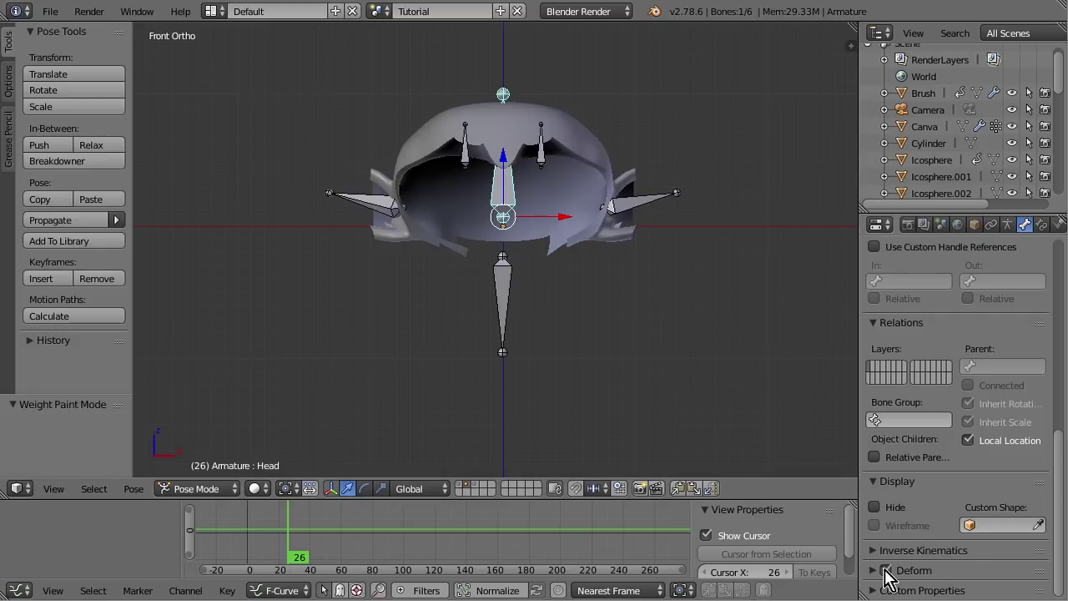
key(r)
key(Escape)
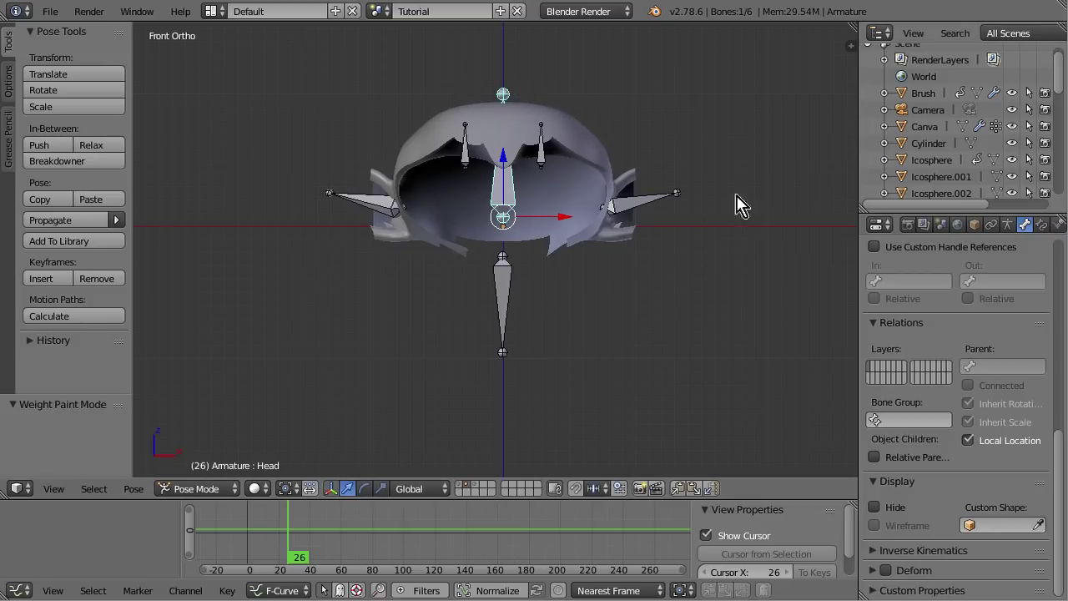
Step: Return to Suzanne in Object Mode and set the Mask modifier Mode to Vertex Group
key(ctrl+z)
key(ctrl+shift+z)
key(ctrl+z)
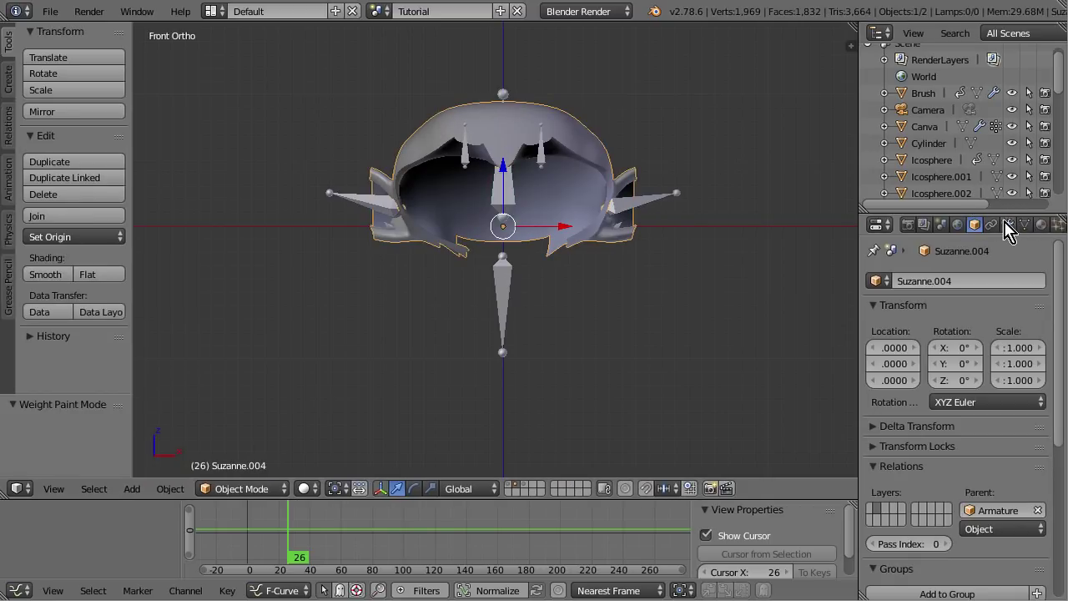
click(1007, 225)
click(930, 431)
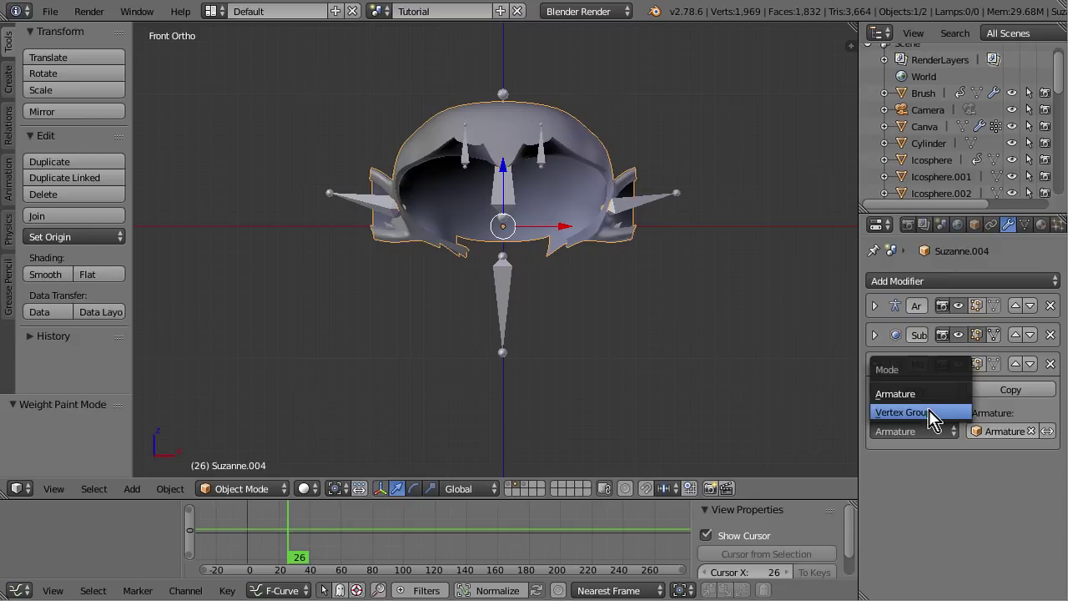
click(906, 412)
Step: Set Suzanne's Mask modifier to Vertex Group mode using the Head group
right_click(500, 95)
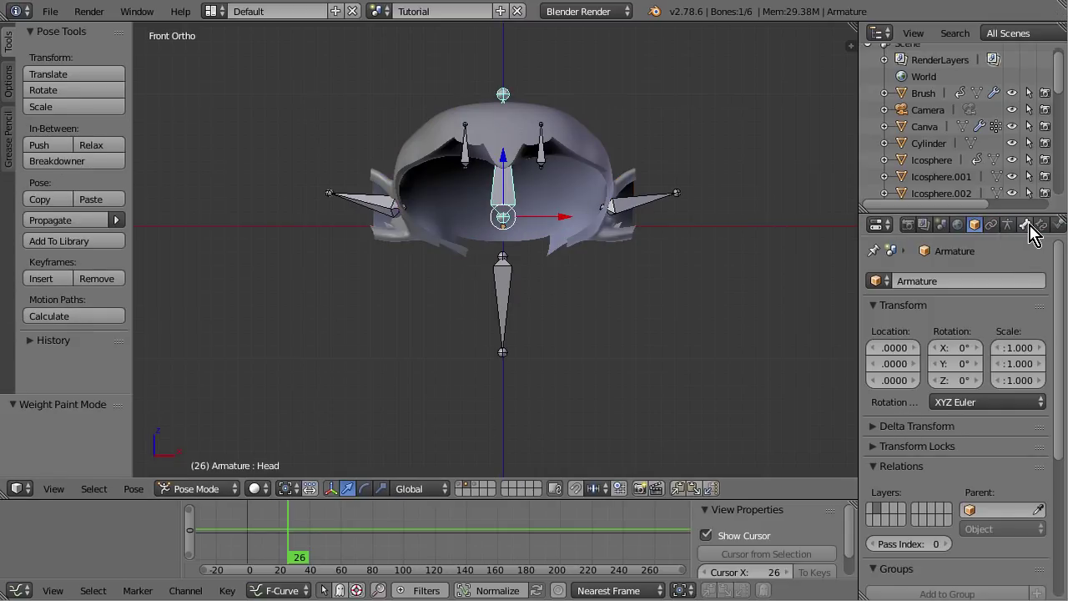
key(ctrl+z)
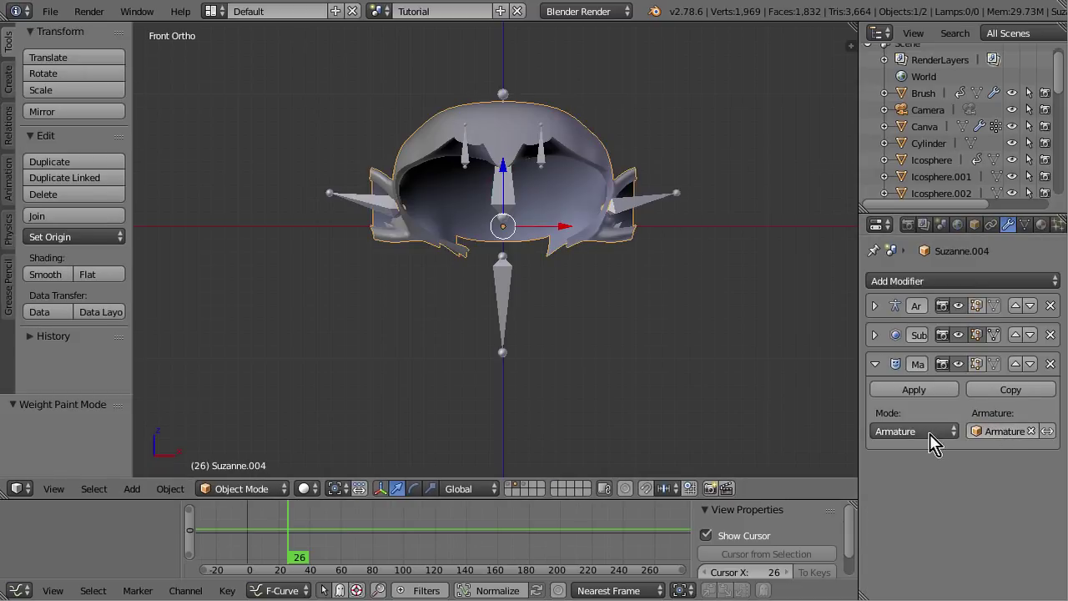
click(927, 432)
click(905, 412)
click(1001, 431)
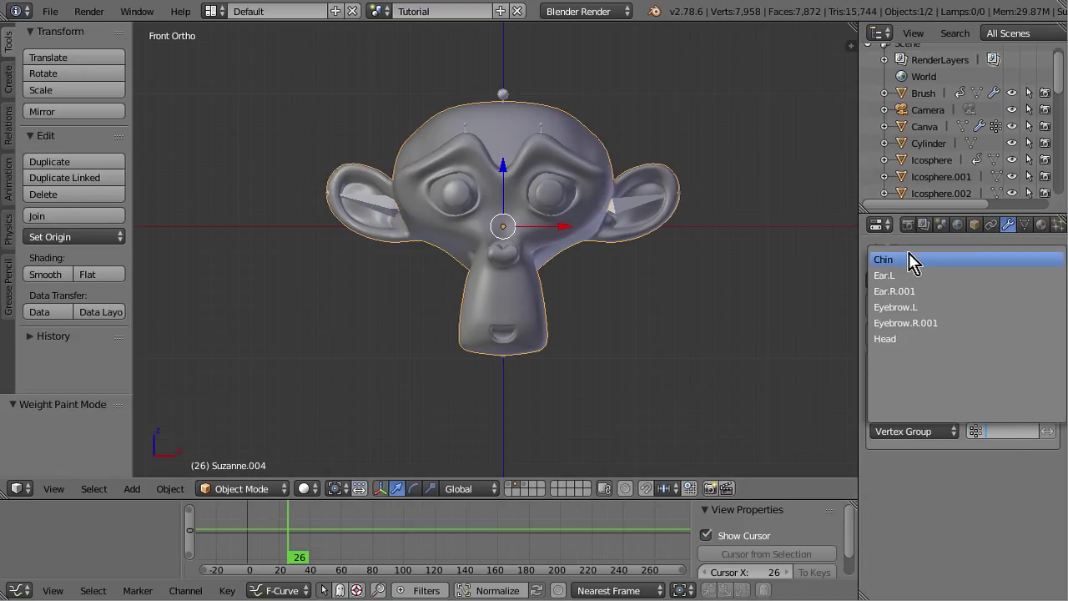
click(908, 338)
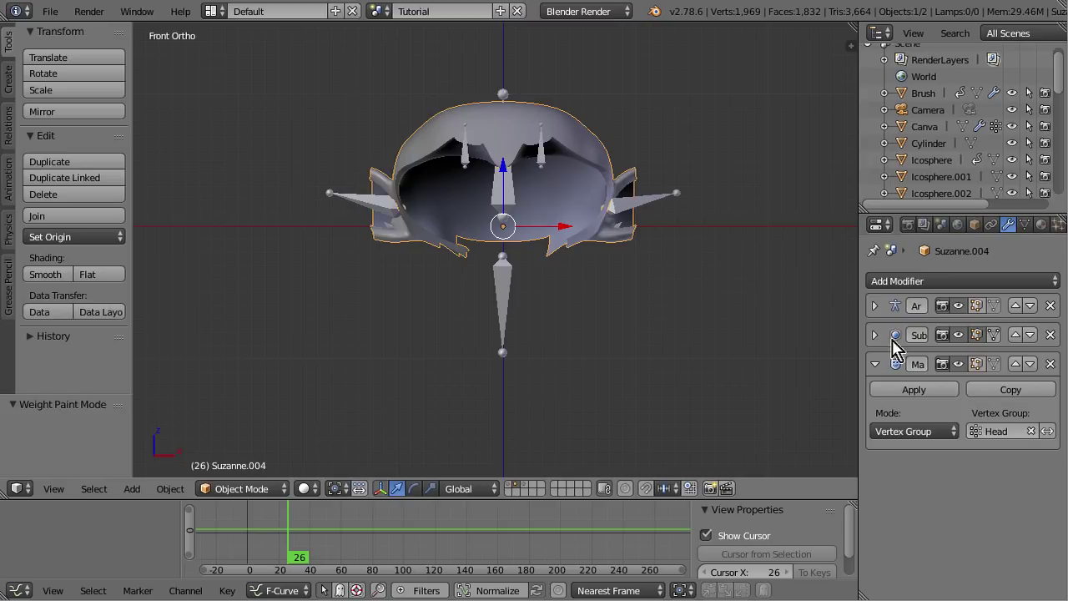
Step: Select the Chin bone, then Suzanne again, and bring up the Mask modifier's Mode choices
right_click(494, 308)
right_click(607, 215)
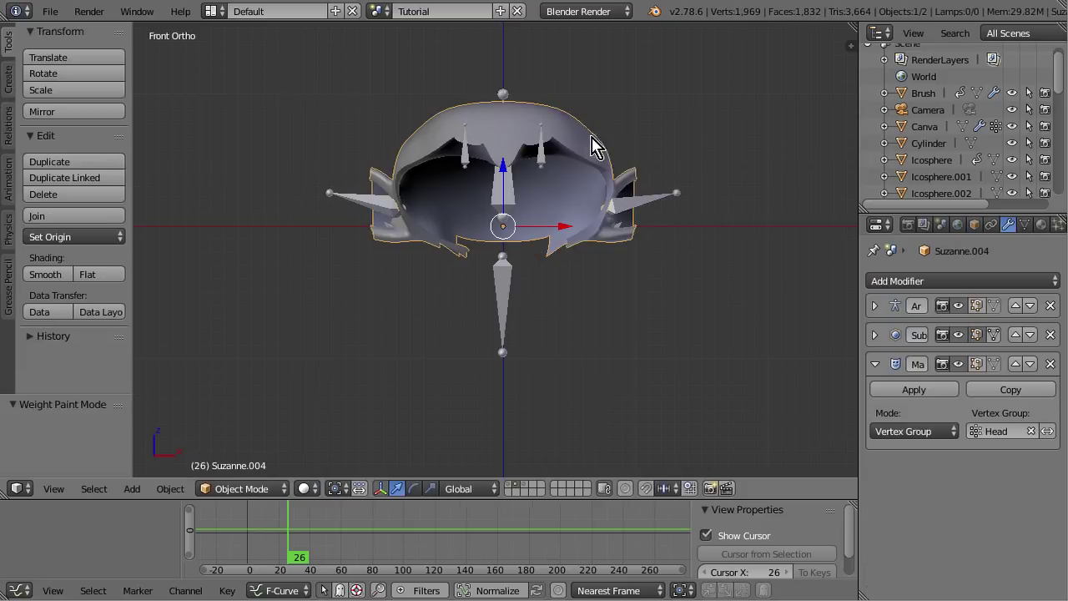
click(943, 430)
Step: Switch the mask back to Armature mode and preview the EarL, Head, right ear and Eyebrow.L regions
click(925, 381)
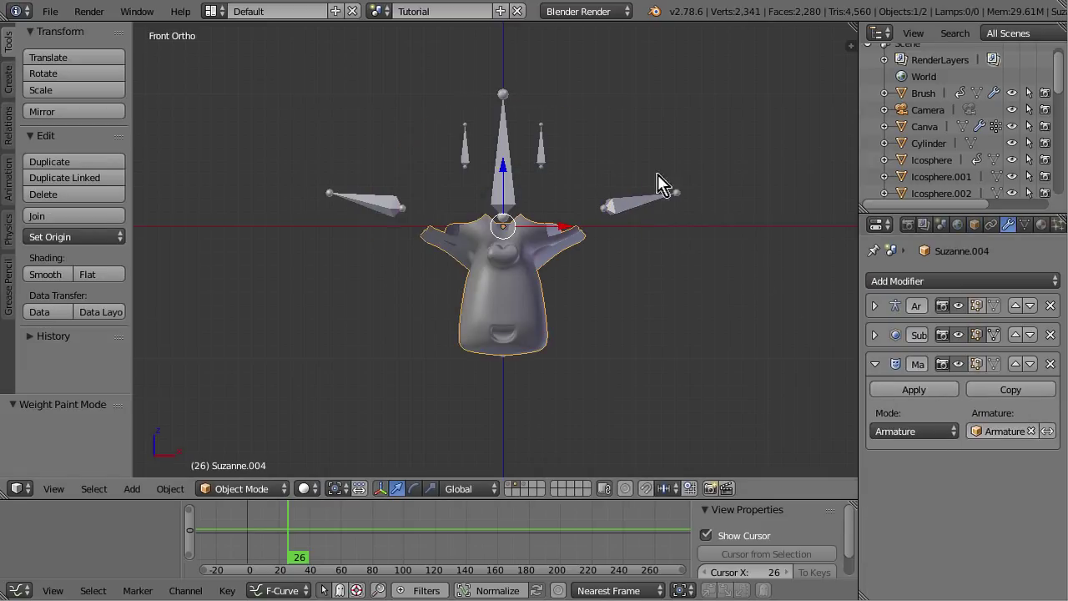
right_click(643, 198)
right_click(514, 139)
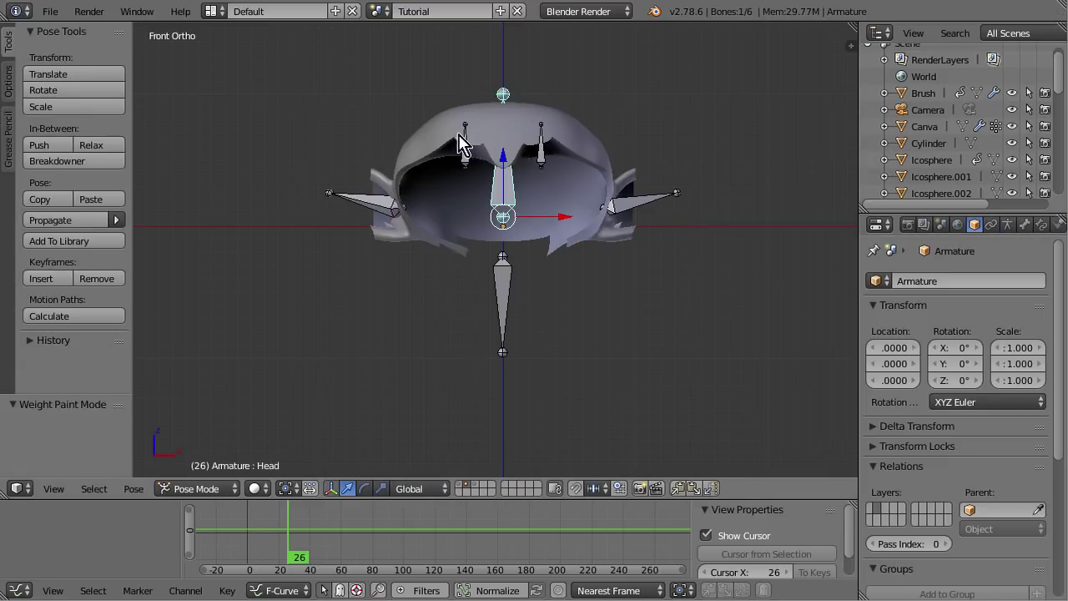
right_click(374, 202)
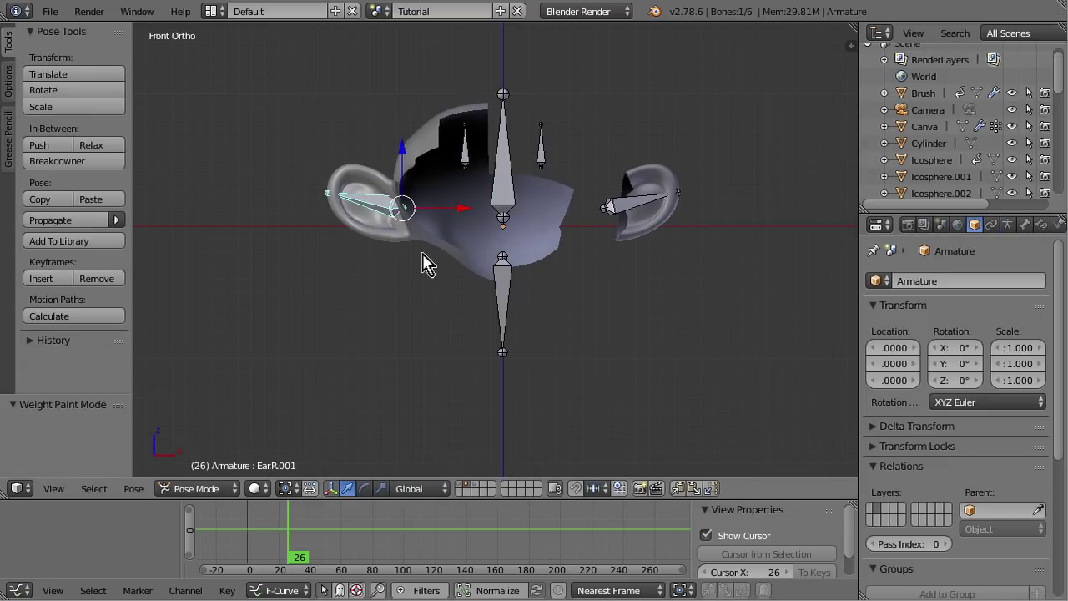
right_click(501, 194)
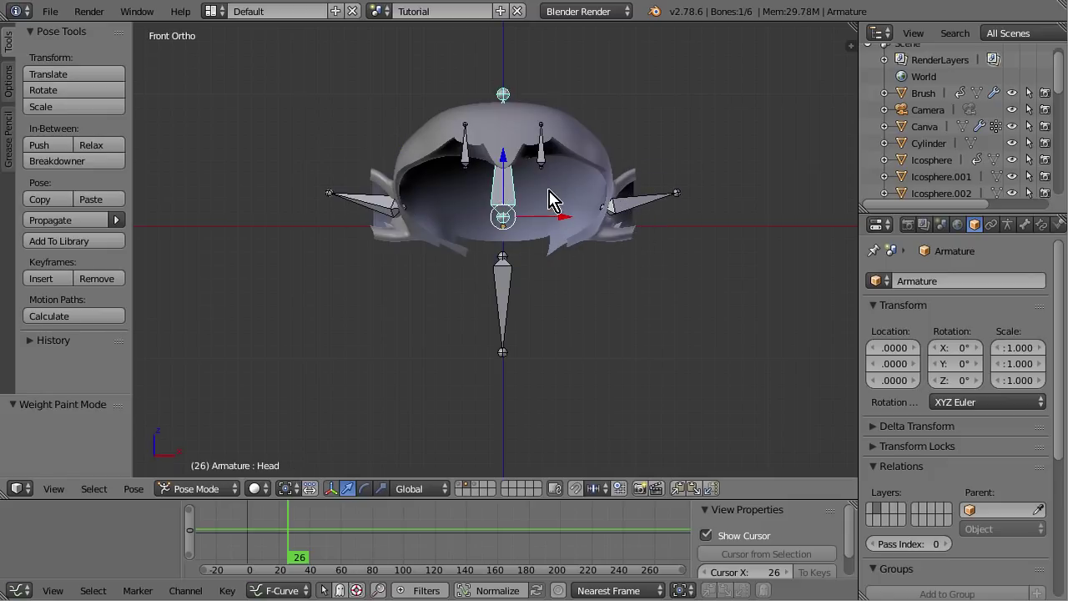
right_click(644, 219)
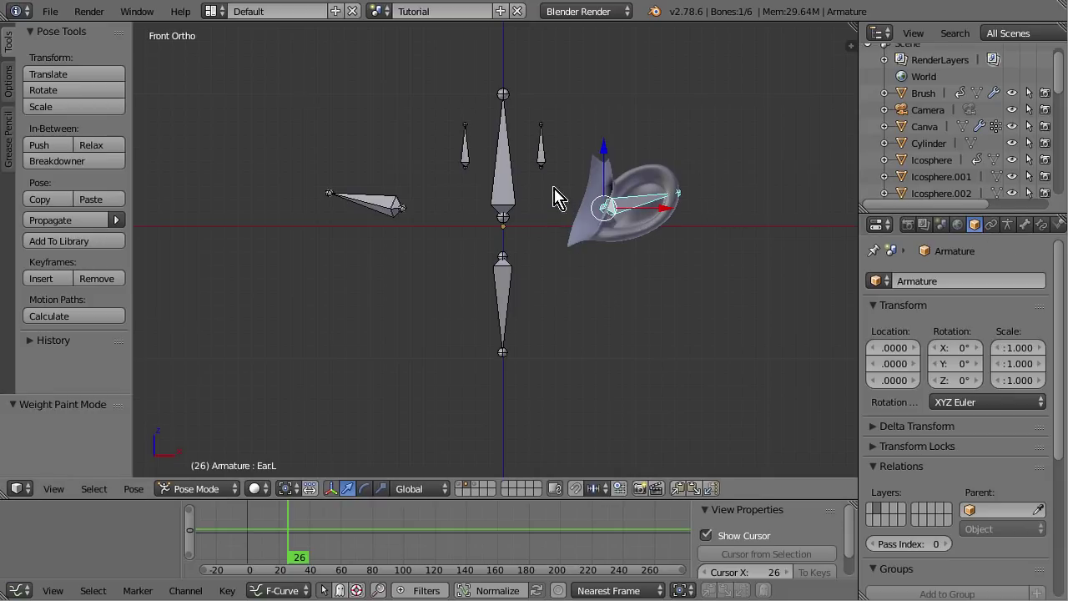
right_click(544, 153)
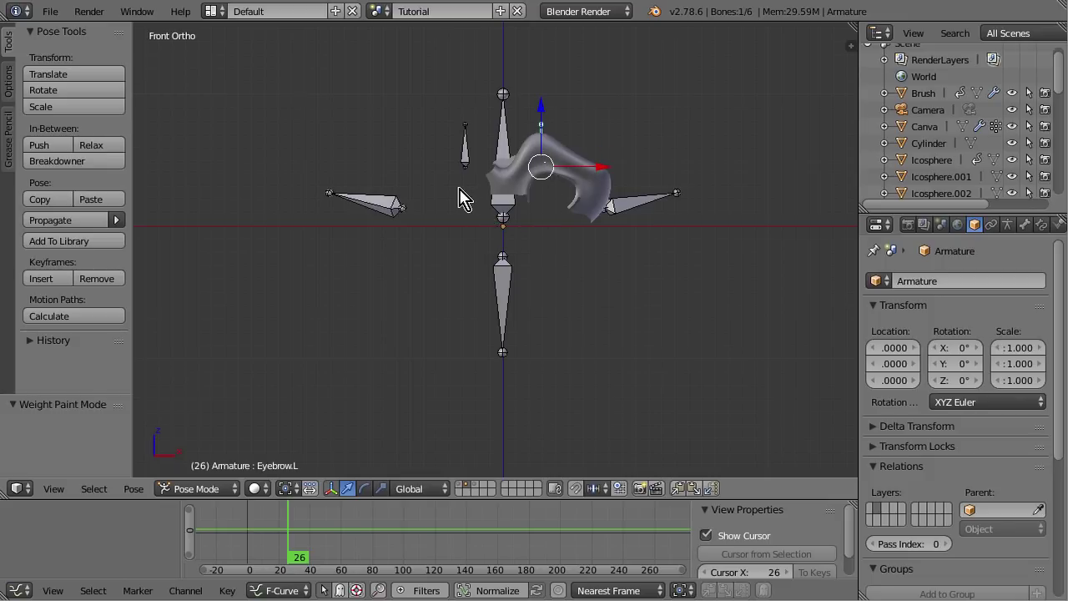
Step: Return to Object Mode and select the Suzanne.004 mesh to see its modifiers
key(ctrl+Tab)
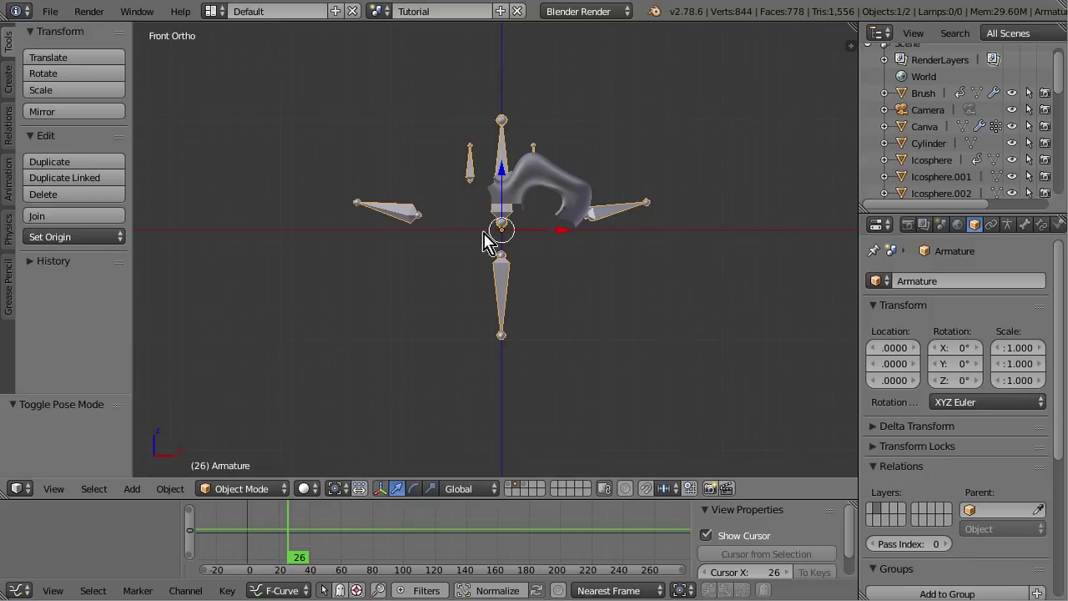
middle_drag(501, 238, 583, 273)
key(ctrl+Tab)
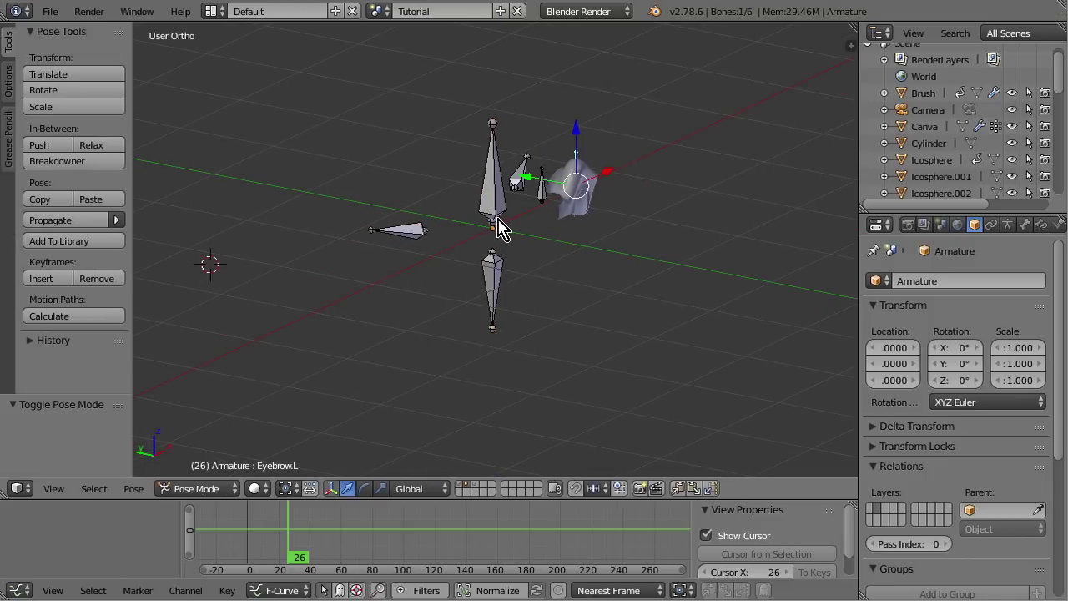
click(232, 489)
click(214, 472)
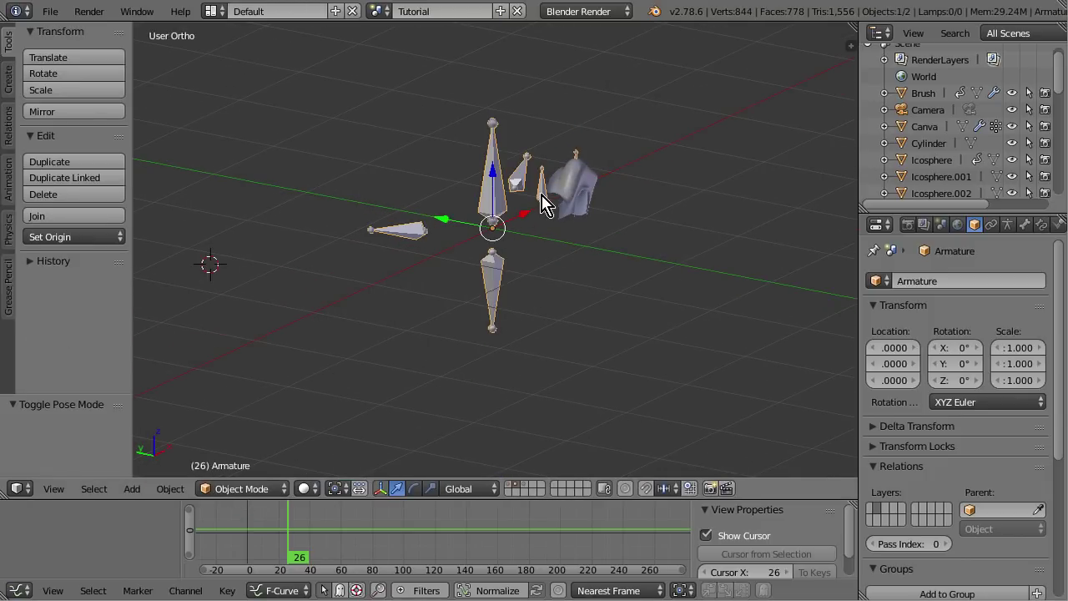
scroll(558, 240, up, 3)
right_click(667, 144)
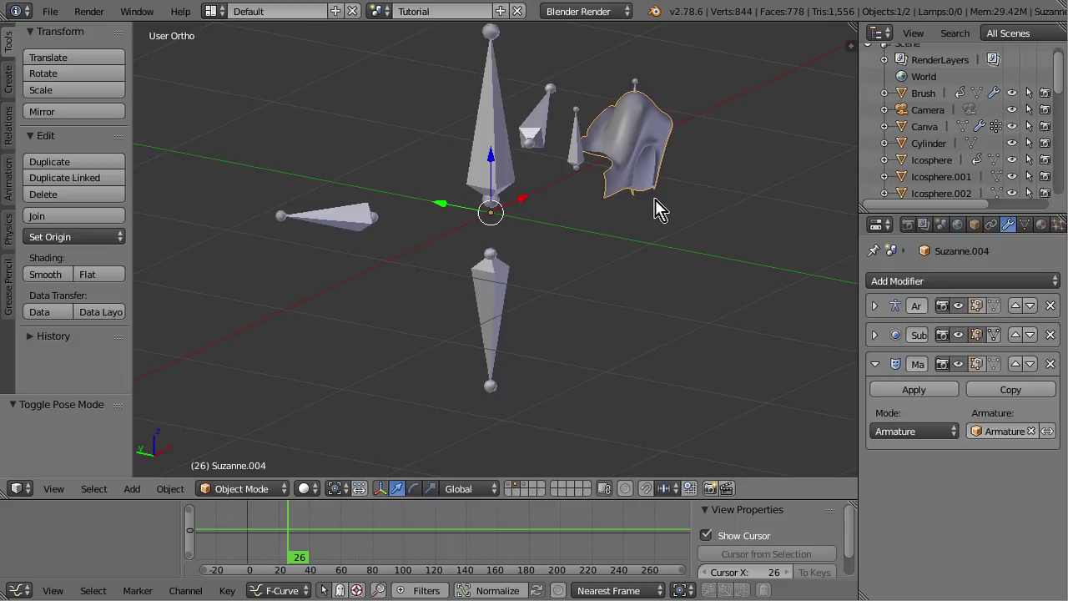
Step: Put the armature in Pose Mode and rotate the Head bone along with the hair mesh
middle_drag(656, 231, 484, 178)
right_click(487, 163)
key(ctrl+Tab)
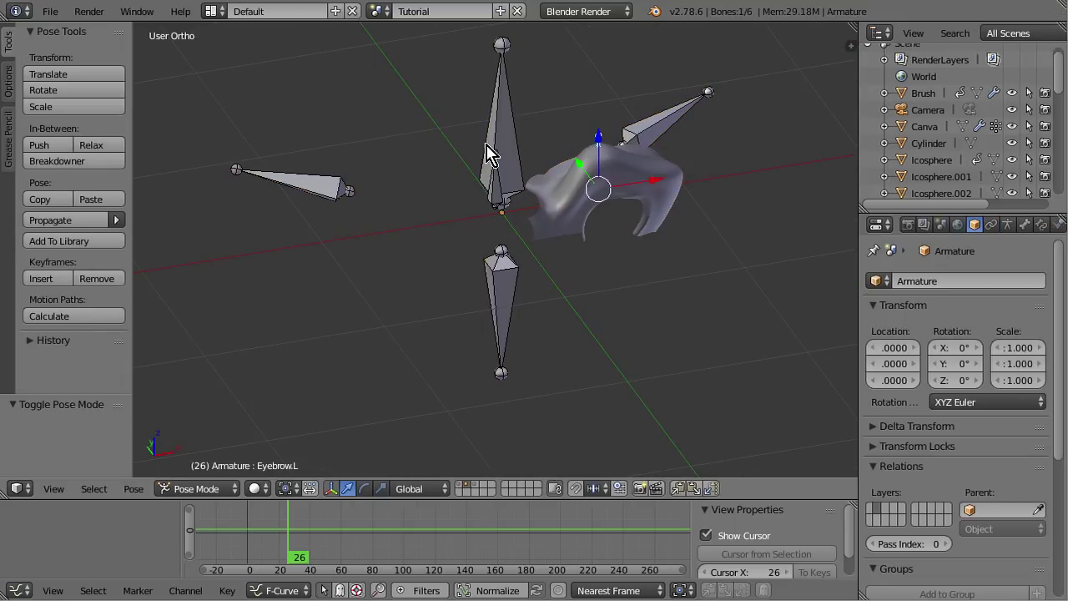
right_click(487, 155)
key(r)
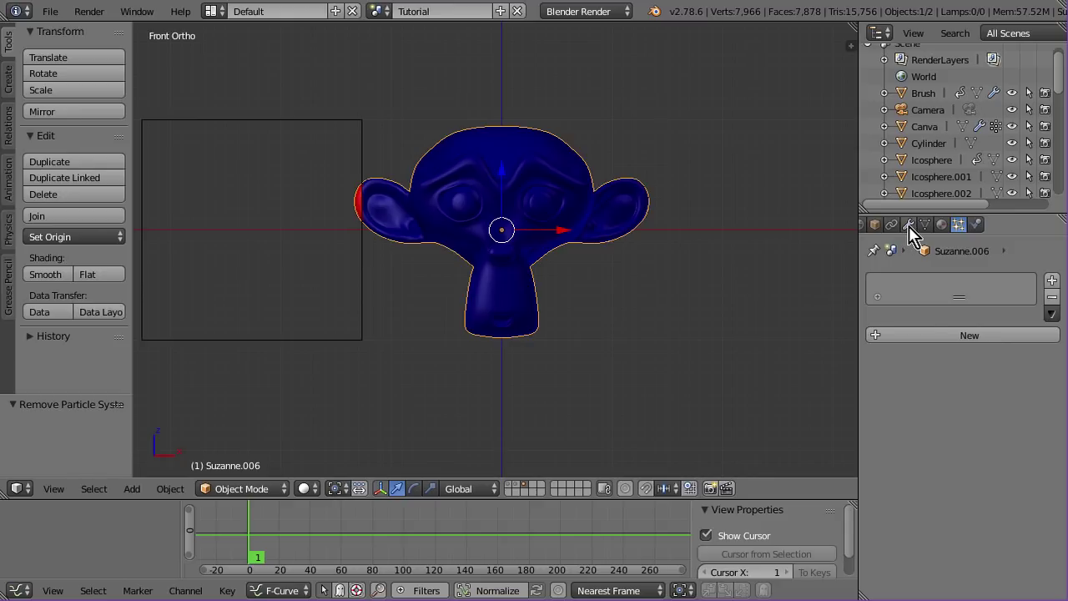
Step: Select the brush cube, play and stop its animation, then scrub back to frame 46
scroll(912, 235, up, 1)
scroll(912, 235, up, 1)
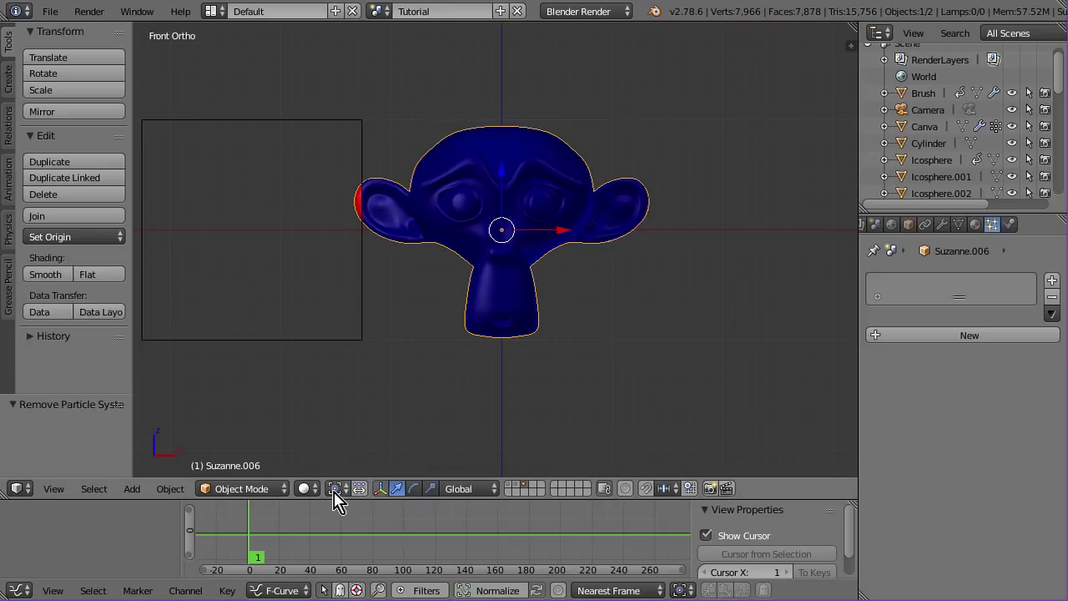
right_click(354, 324)
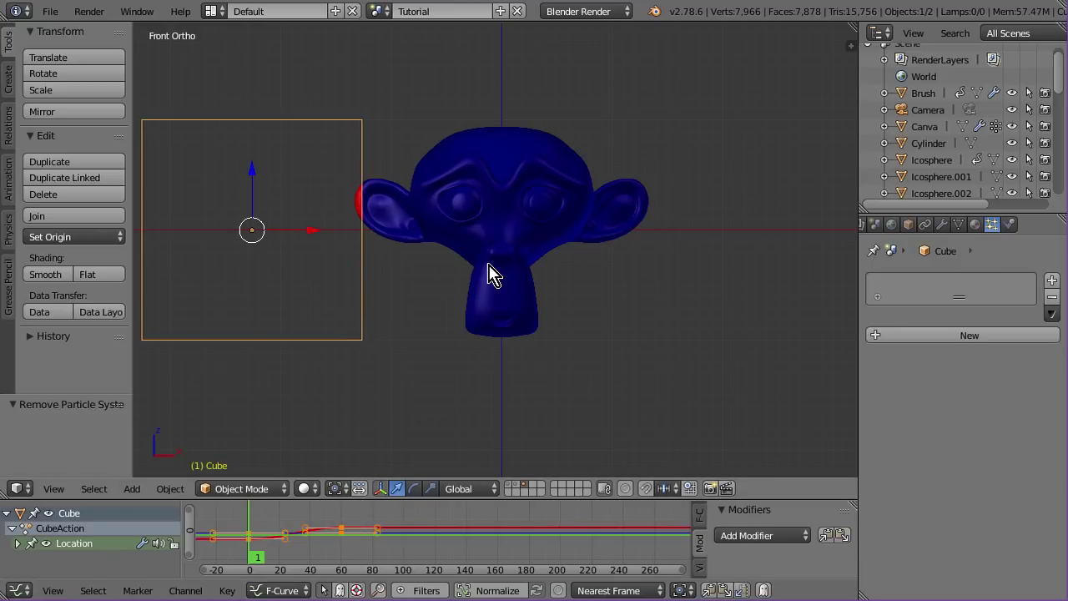
key(alt+a)
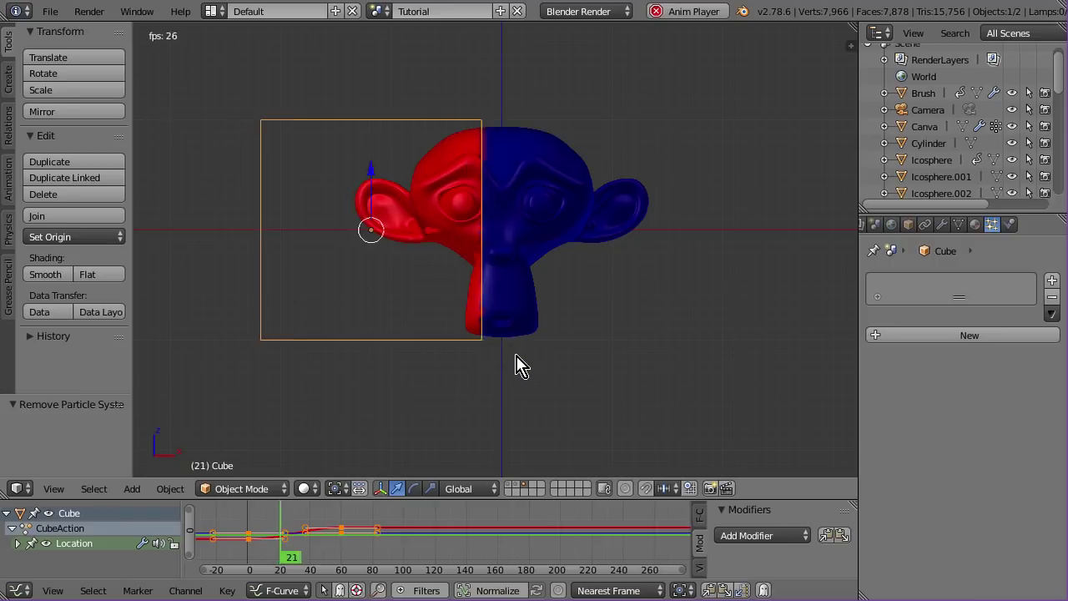
key(alt+a)
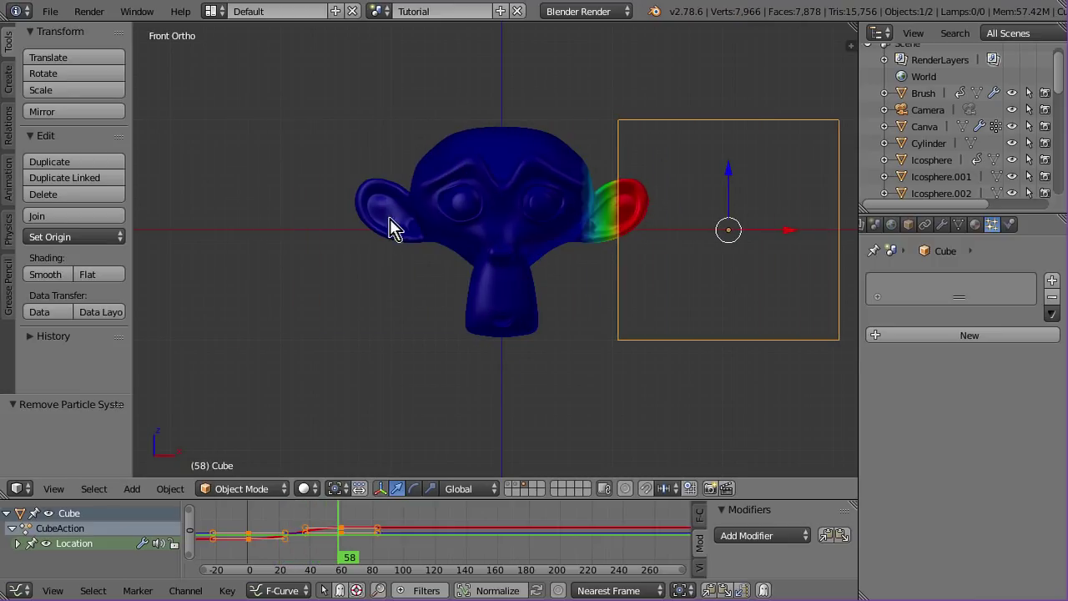
drag(326, 546, 321, 539)
Step: Add a Mask modifier to Suzanne using the dp_weight vertex group
scroll(543, 222, up, 2)
scroll(543, 222, down, 1)
right_click(537, 179)
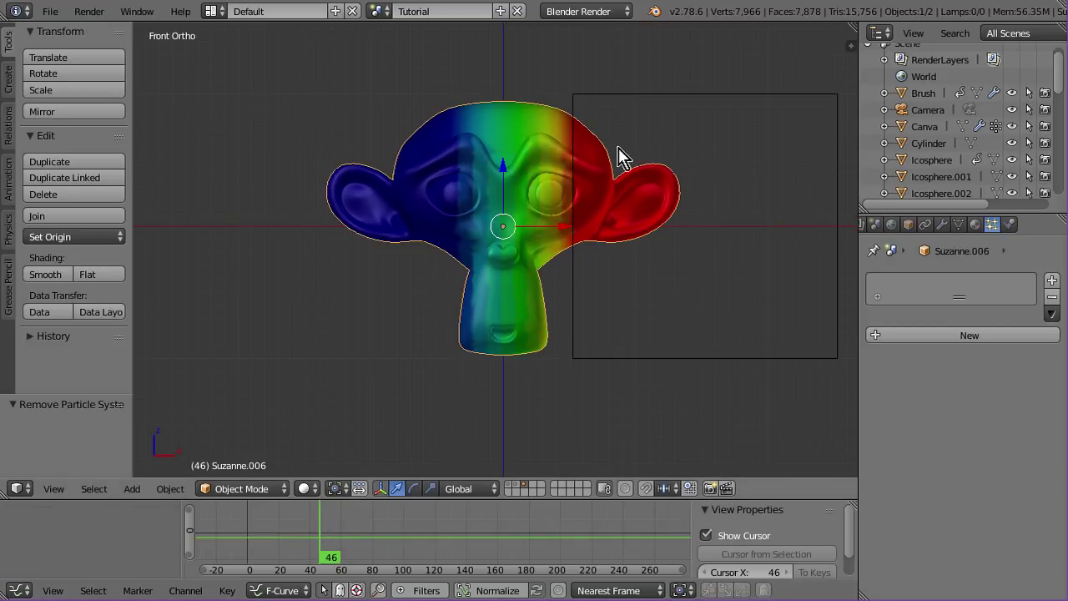
click(942, 224)
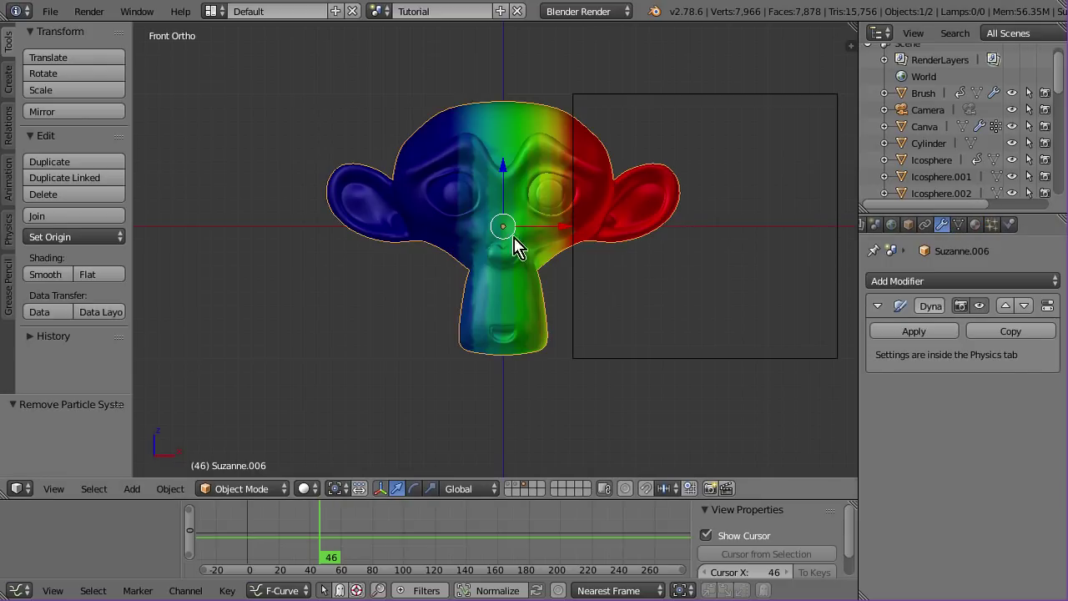
click(932, 282)
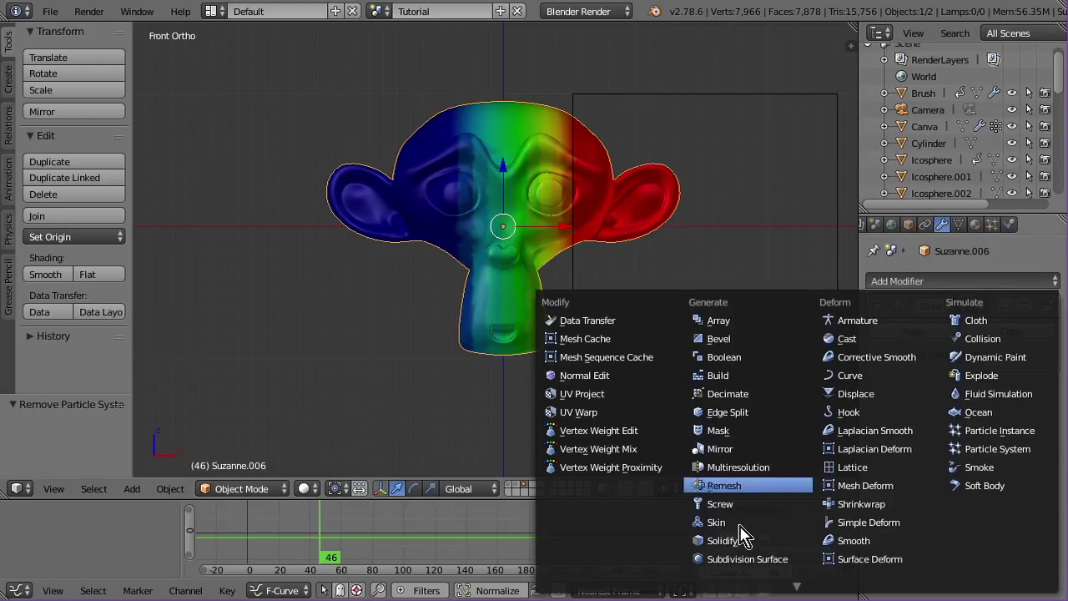
click(759, 430)
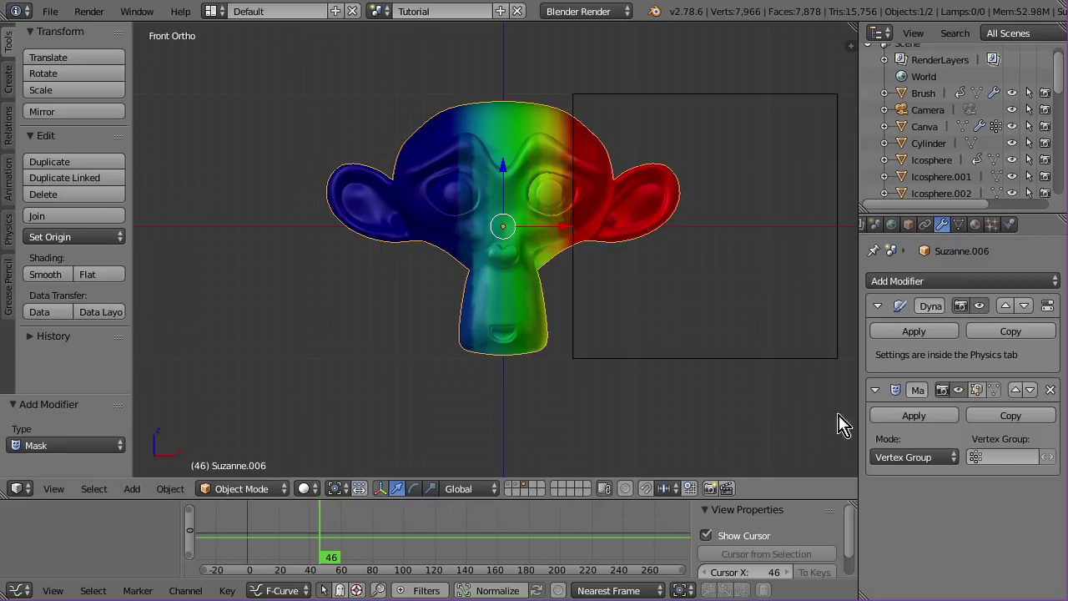
click(1000, 459)
click(890, 288)
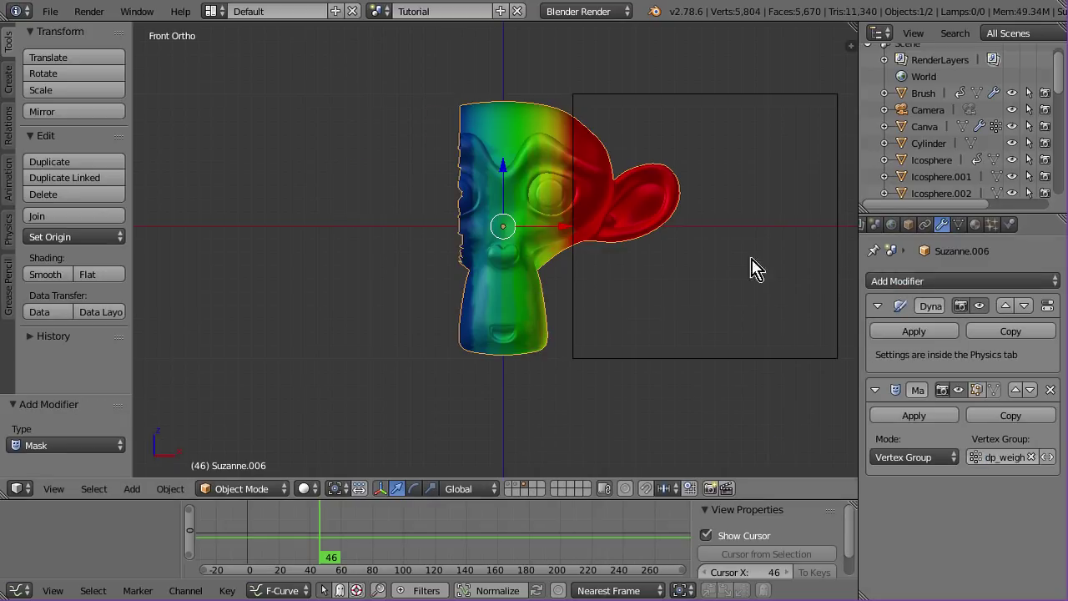
Step: Play the animation from the first frame, stop it, and scrub back to mid-animation
key(shift+Left)
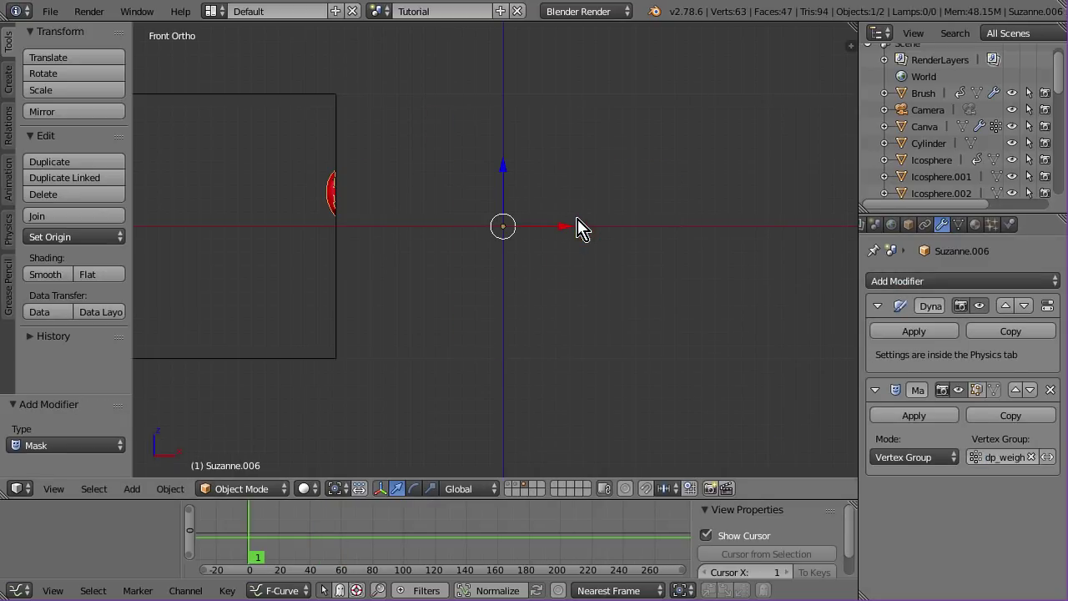
key(alt+a)
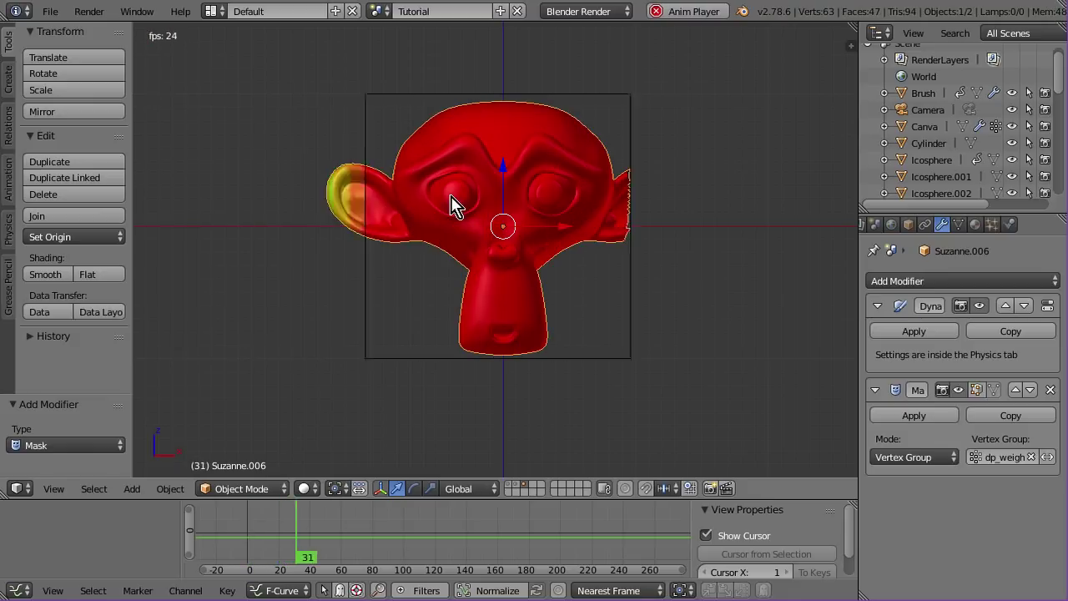
key(alt+a)
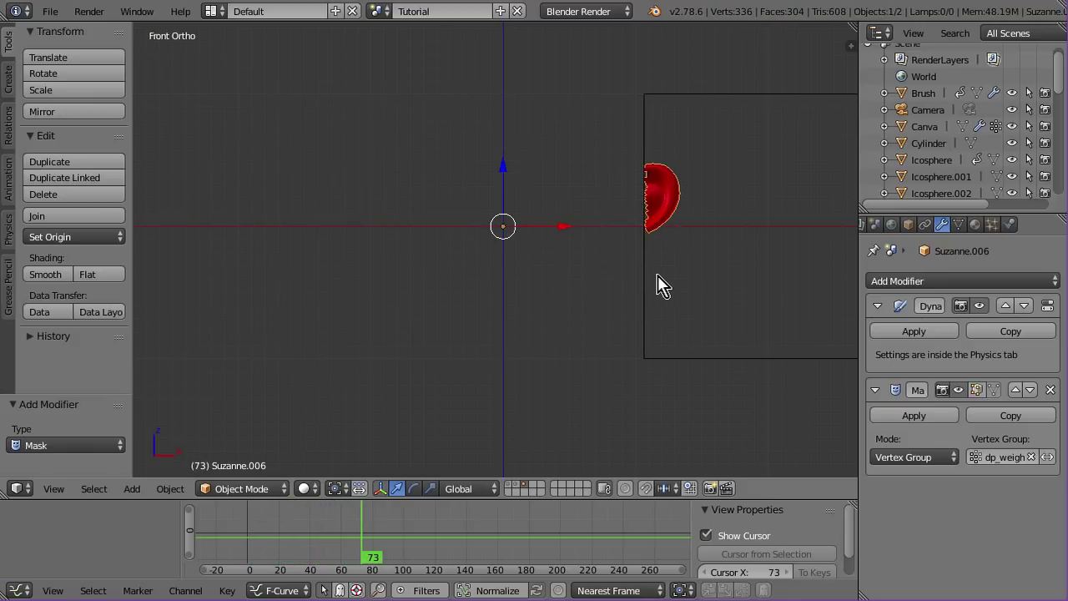
mouse_move(321, 525)
mouse_down()
mouse_move(306, 529)
mouse_move(326, 526)
mouse_up()
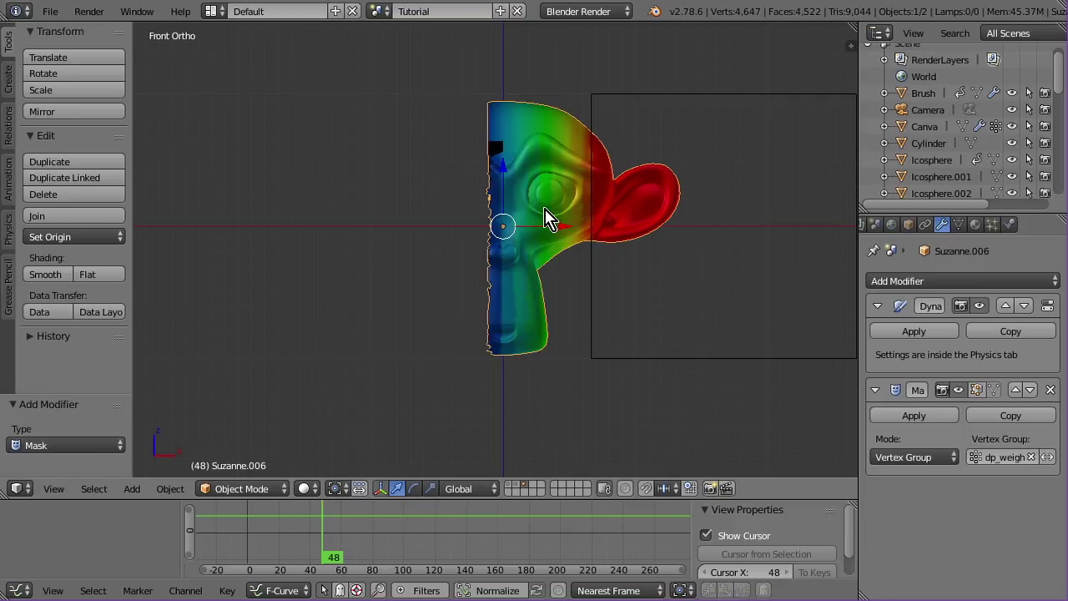
Step: Inspect the mask's jagged edge while stepping between frames 47 and 49, ending on frame 48
scroll(507, 226, up, 4)
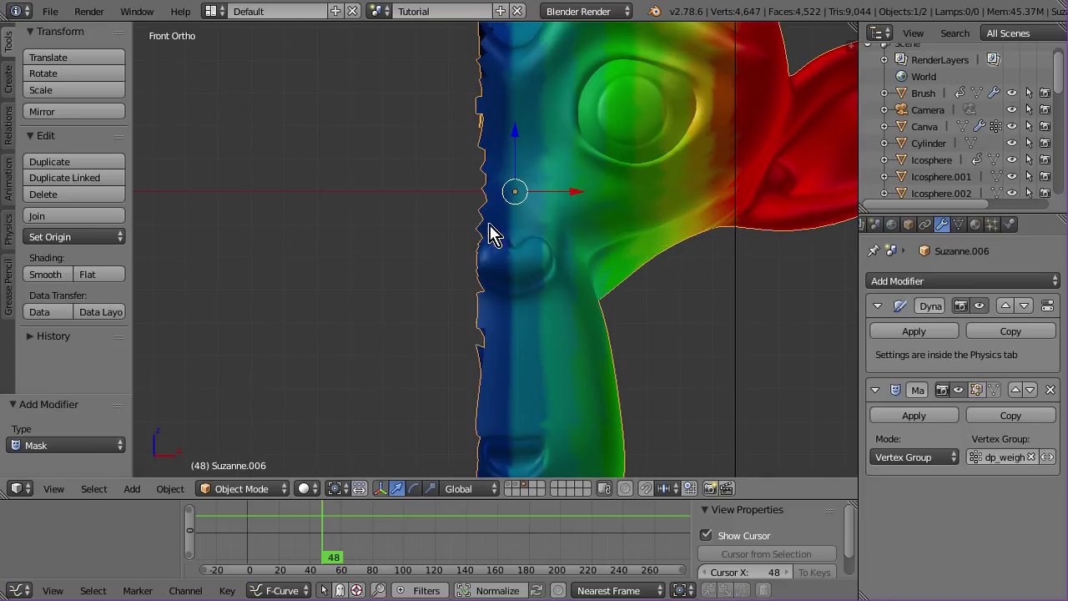
middle_drag(484, 231, 501, 249)
key(Left)
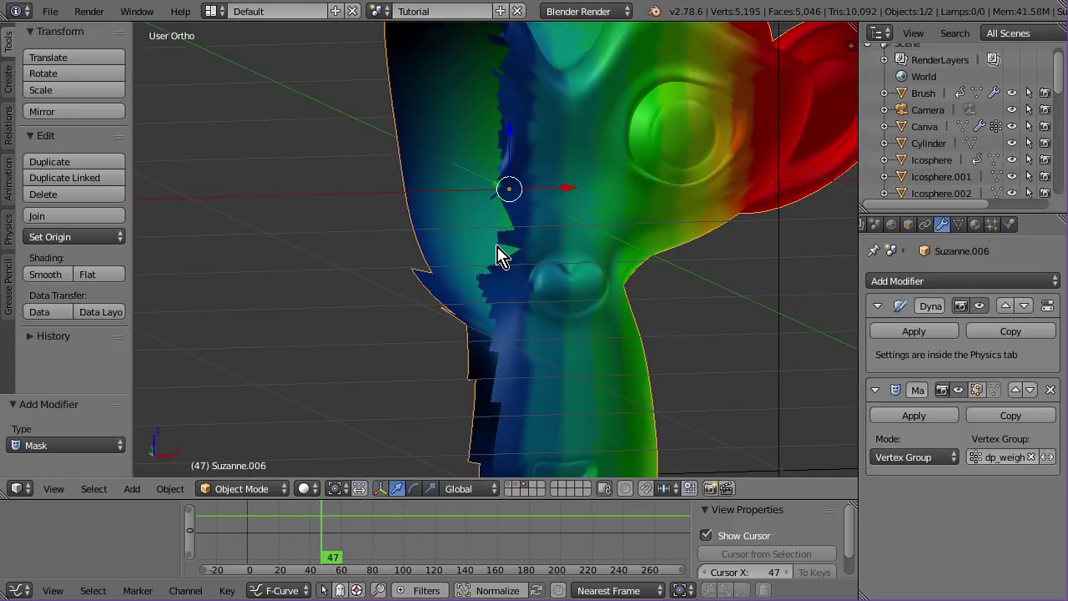
key(Right)
key(Right)
key(Left)
key(Left)
key(Right)
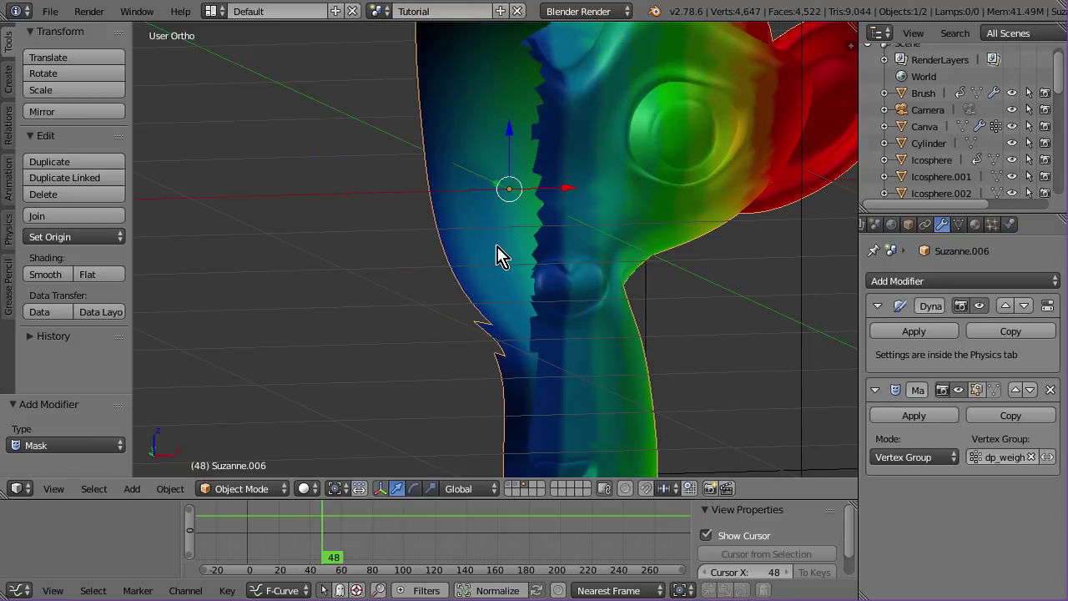
Step: Orbit around the masked head and the cube cage, then return to the front orthographic view
scroll(496, 255, down, 2)
middle_drag(498, 255, 529, 400)
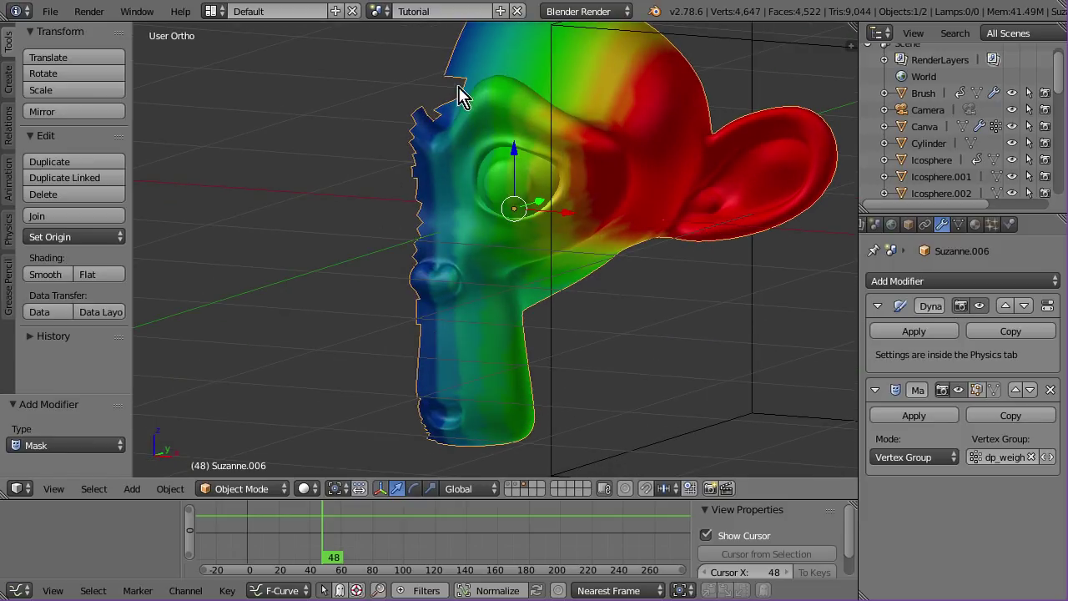
middle_drag(460, 86, 448, 275)
scroll(448, 275, down, 1)
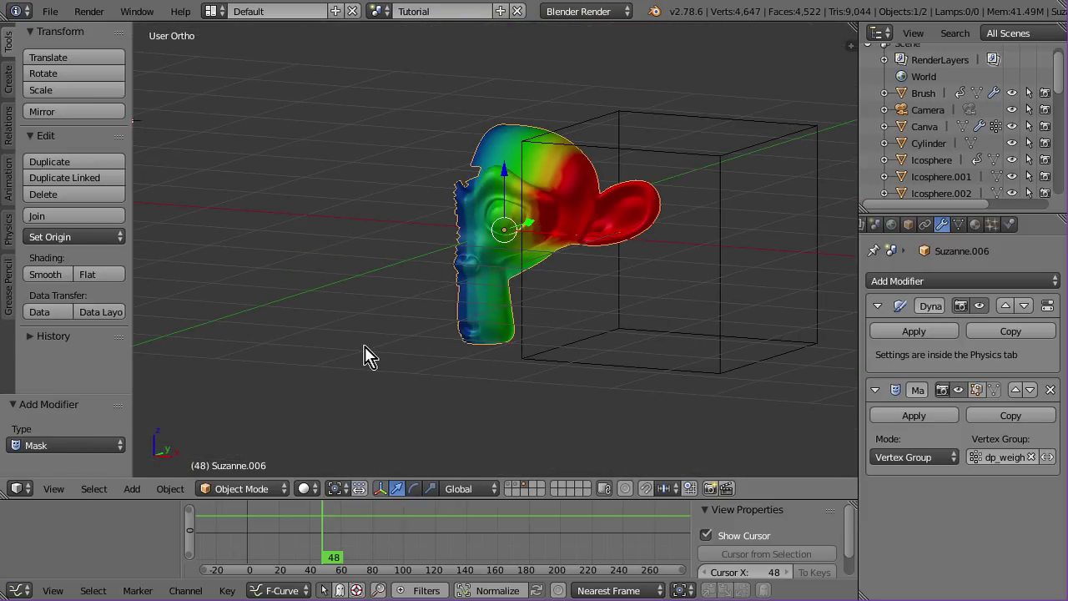
middle_drag(358, 378, 351, 375)
key(KP_1)
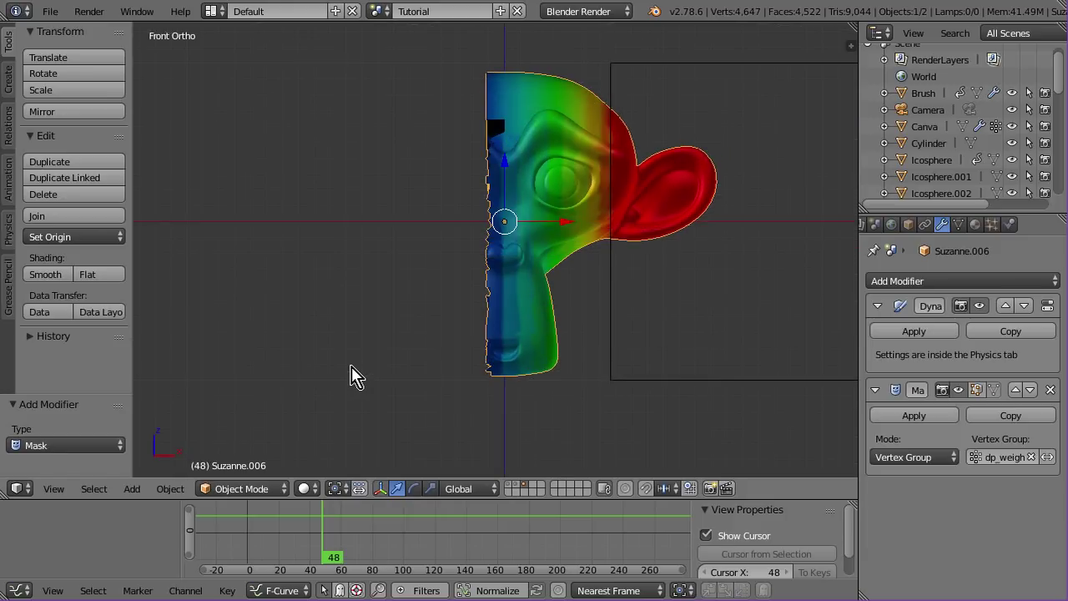
middle_drag(567, 234, 527, 244)
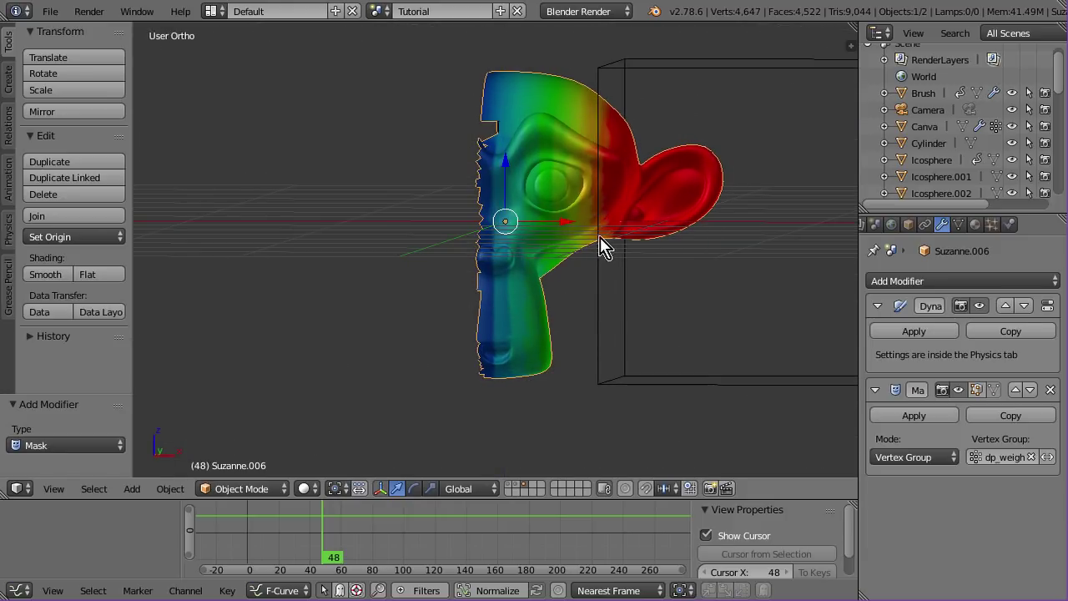
Step: Add a new particle system to Suzanne and turn off the Mask modifier's viewport display
click(991, 224)
click(970, 334)
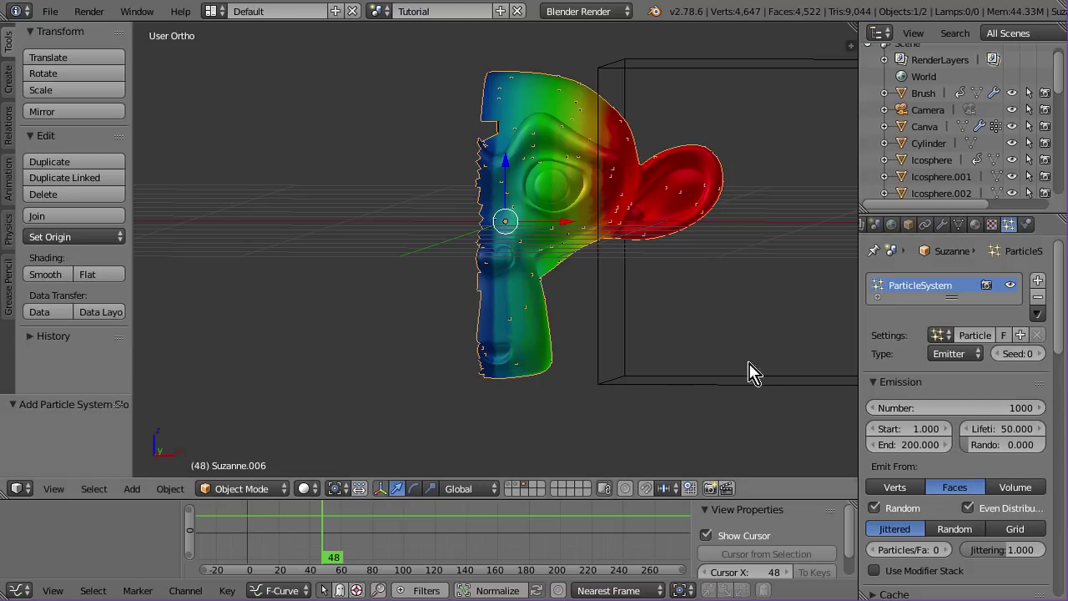
click(943, 225)
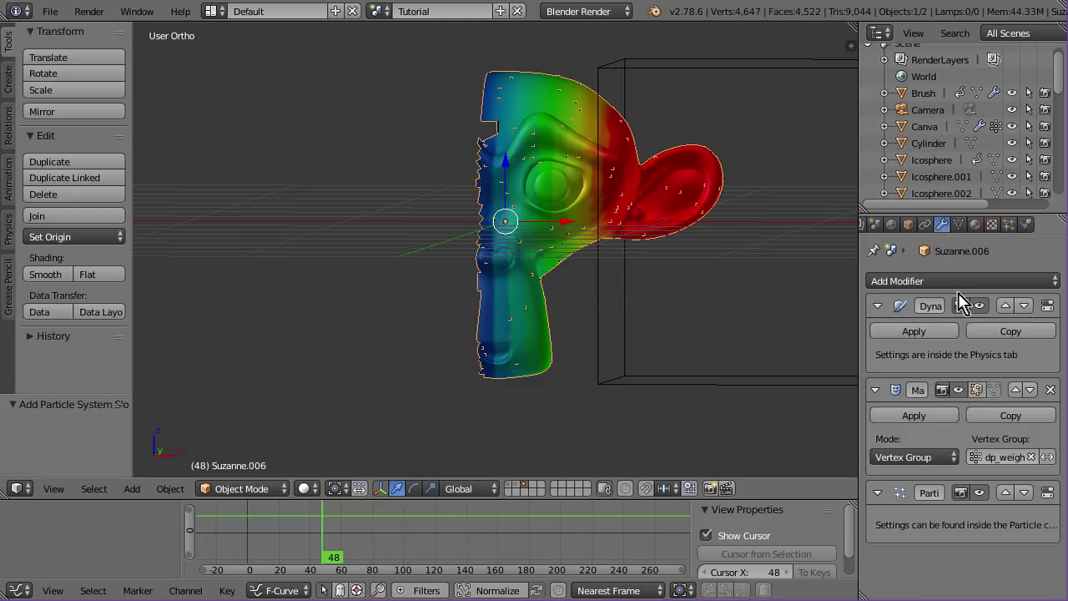
click(957, 390)
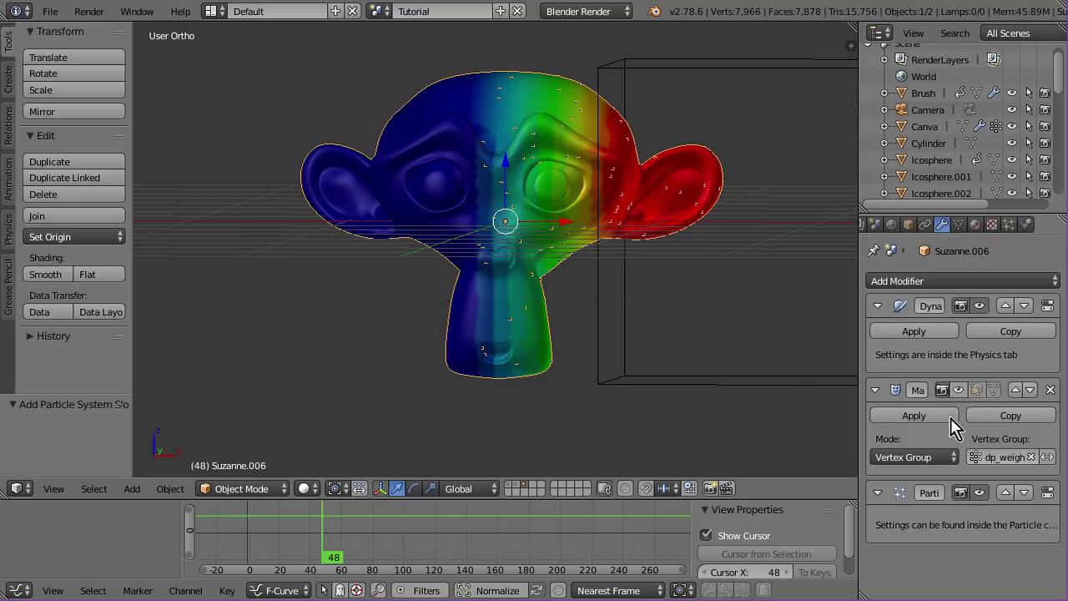
click(1008, 224)
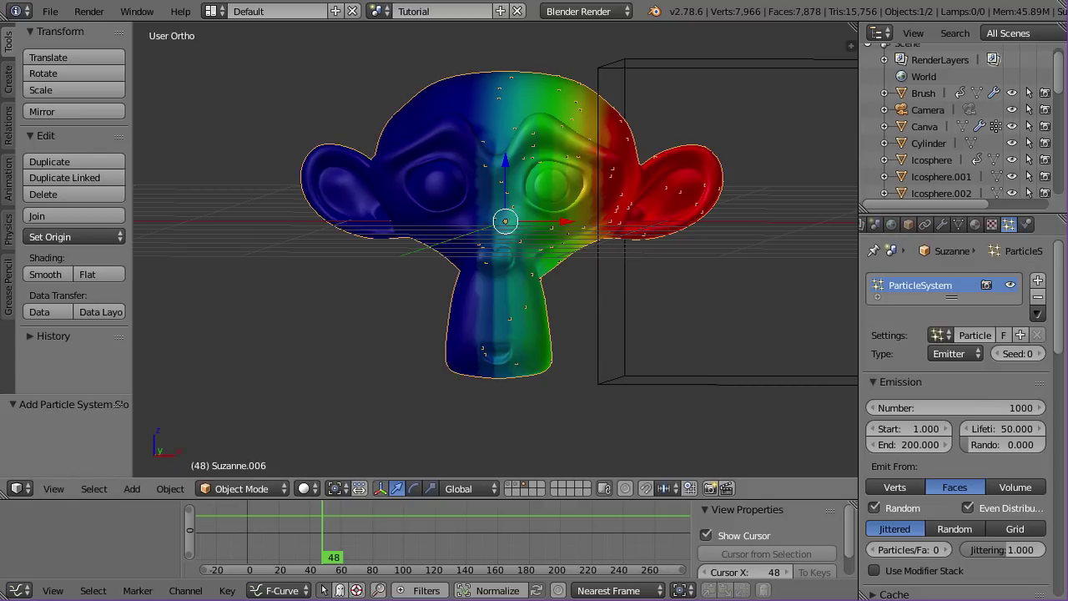
Step: Set the particle system's Density vertex group to dp_weight
scroll(1030, 375, down, 15)
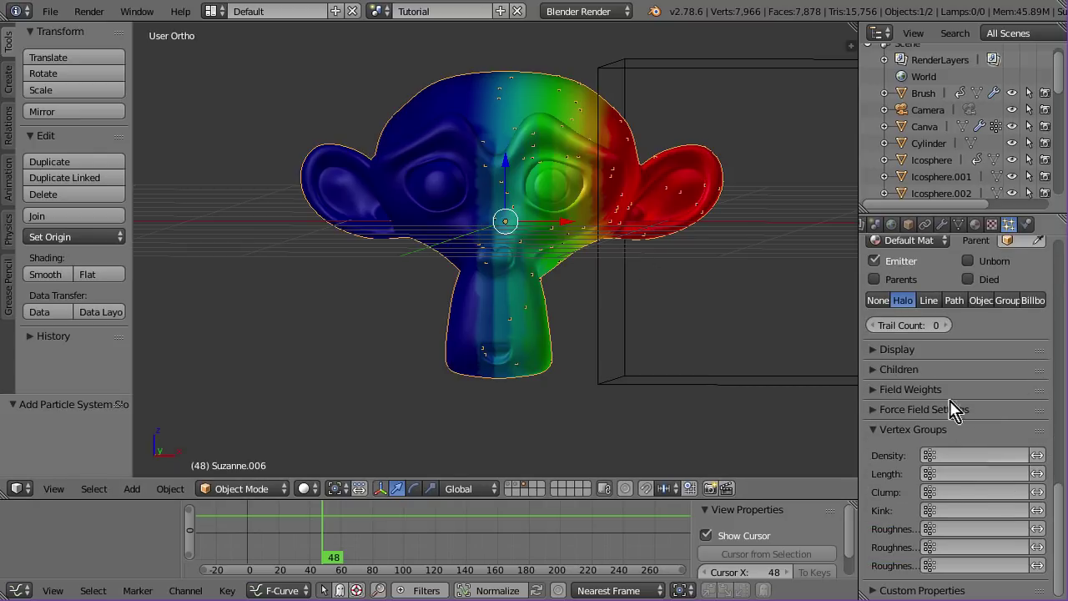
click(997, 455)
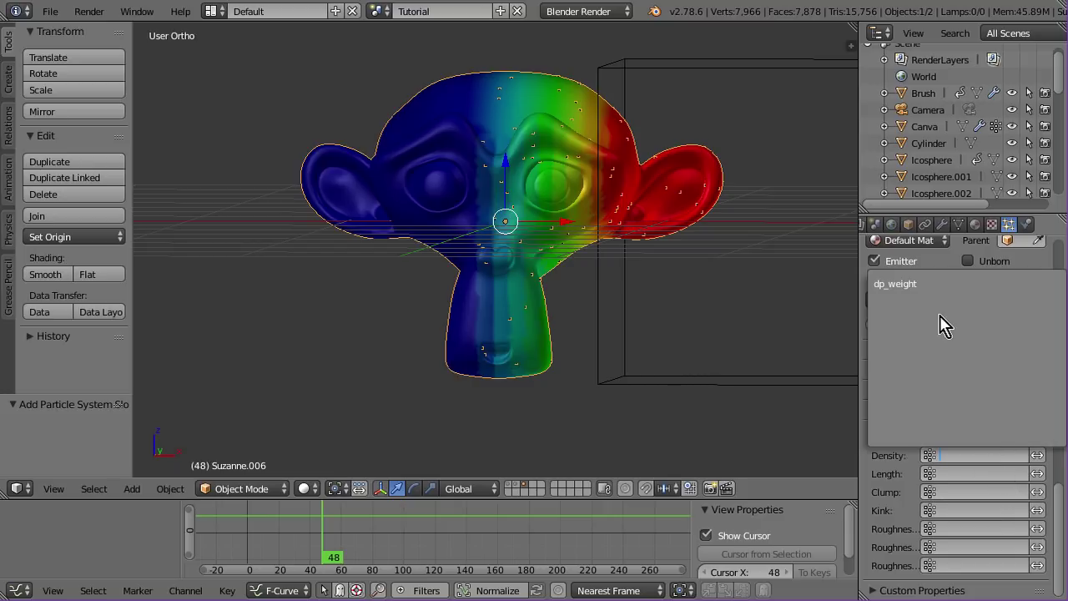
click(944, 283)
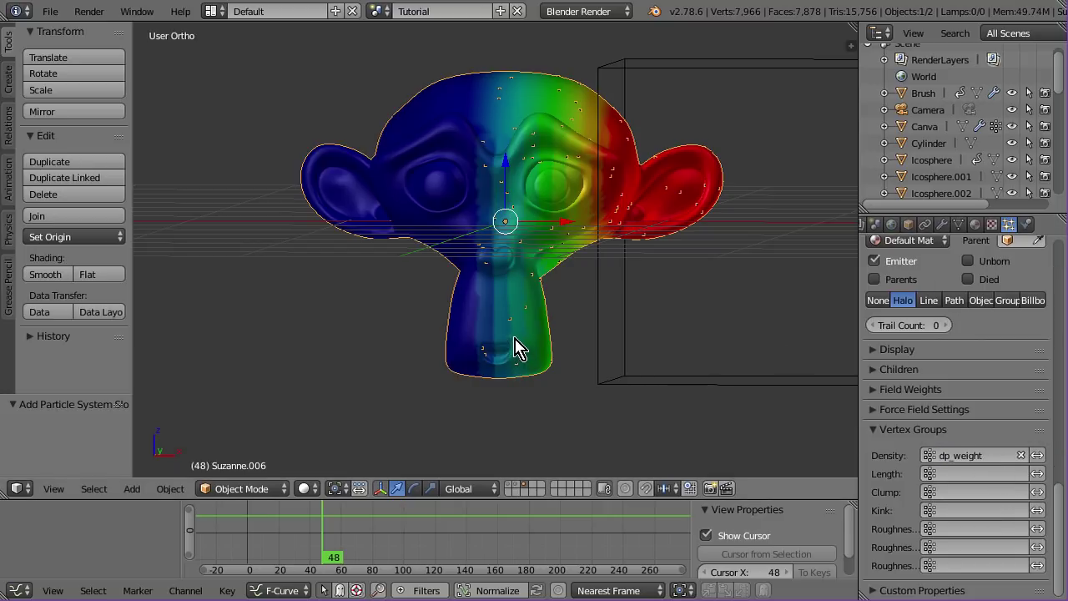
Step: Play the paint animation from frame 1, scrubbing frames 17 to 24 and orbiting to review
key(shift+Left)
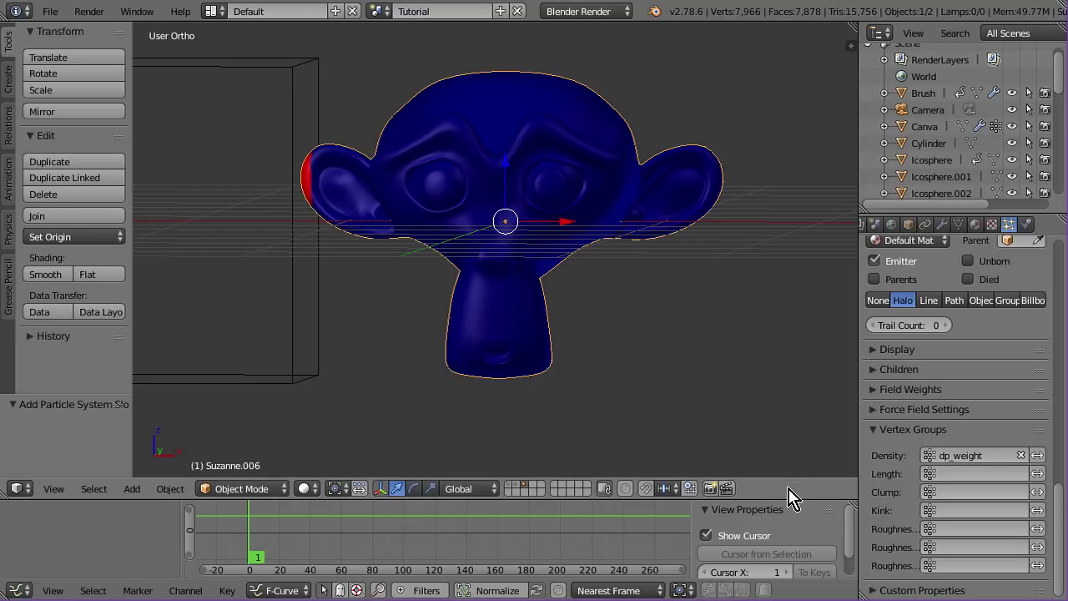
key(alt+a)
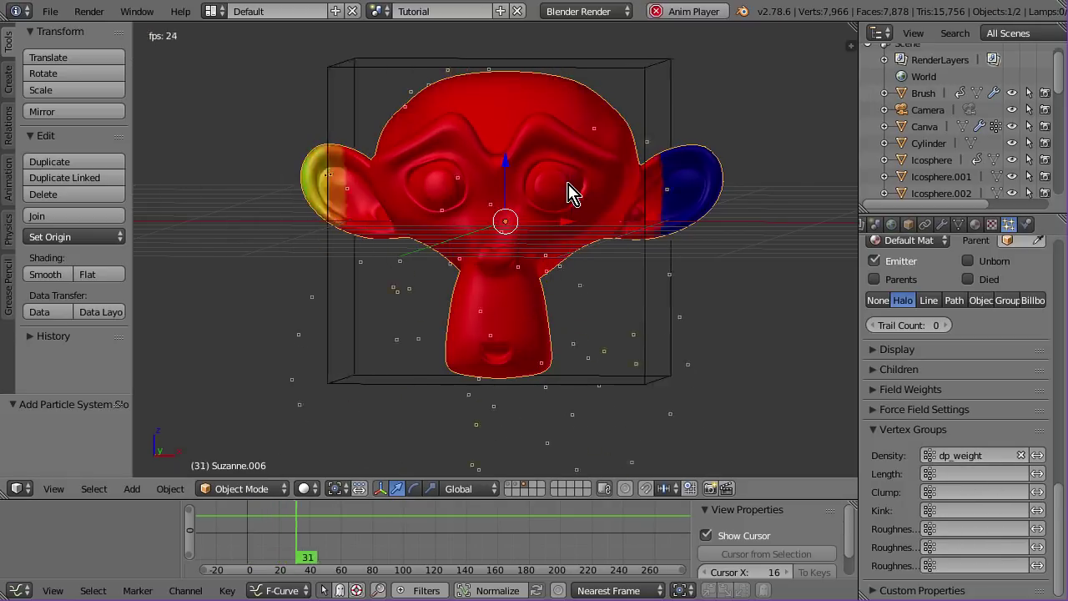
key(alt+a)
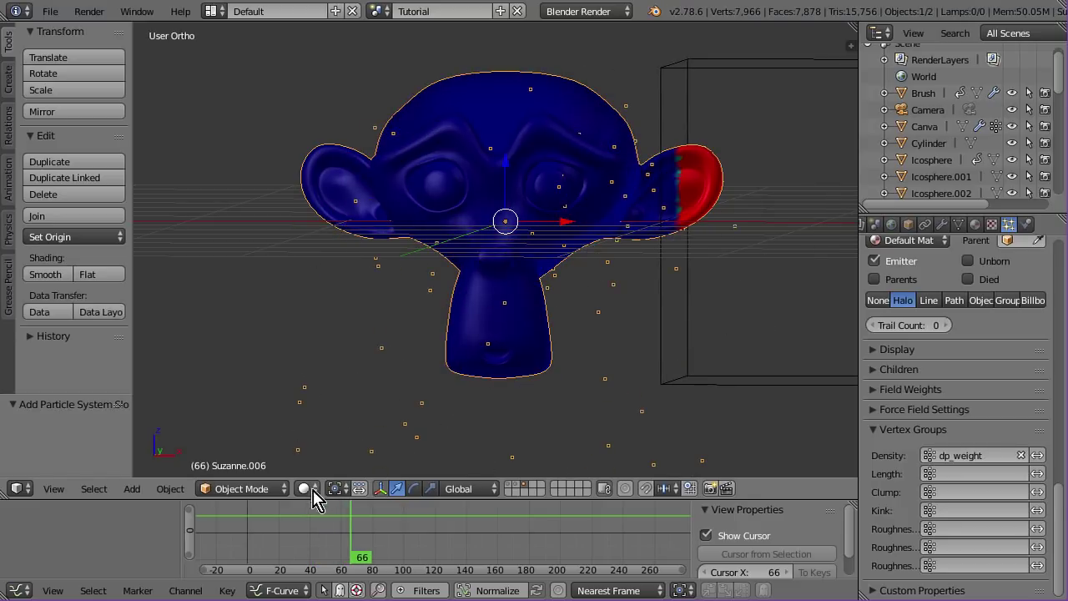
mouse_move(326, 525)
mouse_down()
mouse_move(274, 537)
mouse_move(287, 529)
mouse_up()
mouse_move(615, 167)
middle_down()
mouse_move(674, 191)
mouse_move(603, 212)
mouse_move(632, 191)
mouse_move(613, 205)
mouse_move(543, 162)
mouse_move(525, 165)
middle_up()
key(alt+a)
key(alt+a)
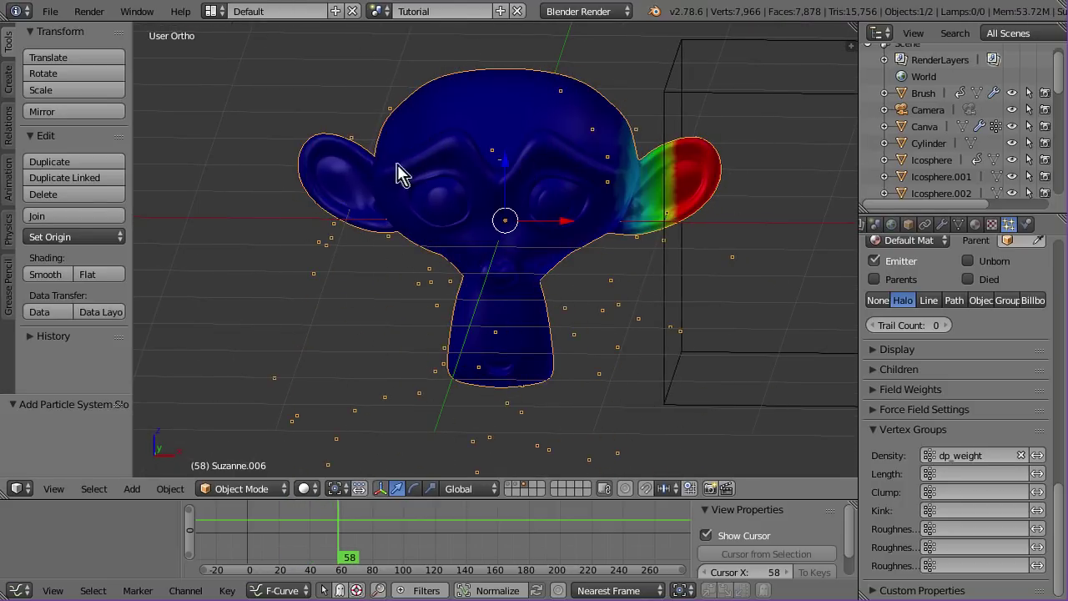
middle_drag(347, 231, 396, 209)
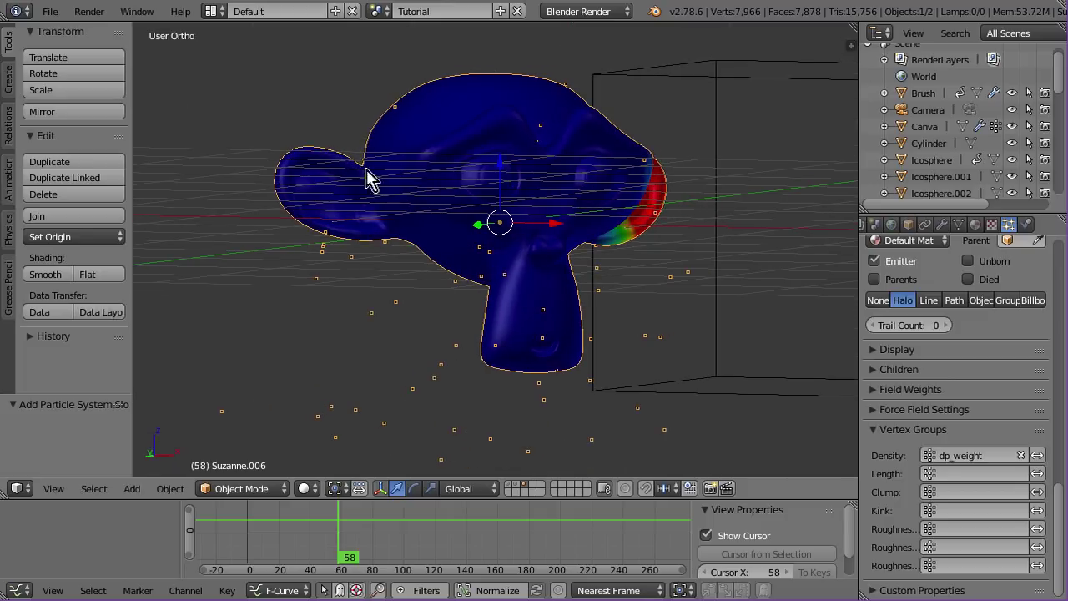
middle_drag(390, 249, 334, 293)
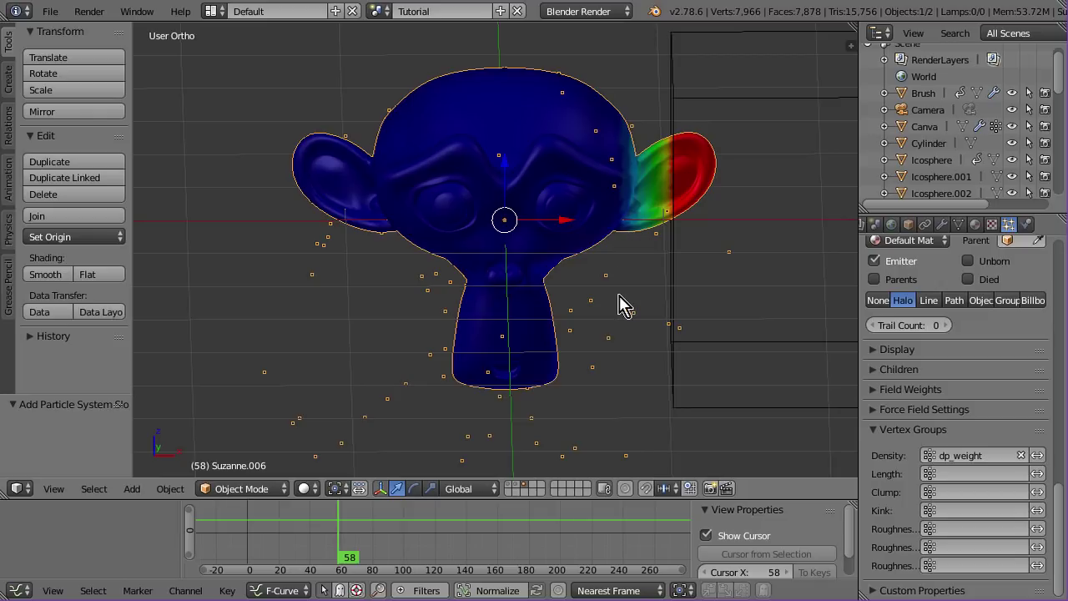
Step: Re-enable the Mask modifier in the viewport and play from frame 1, stopping at frame 55
click(941, 223)
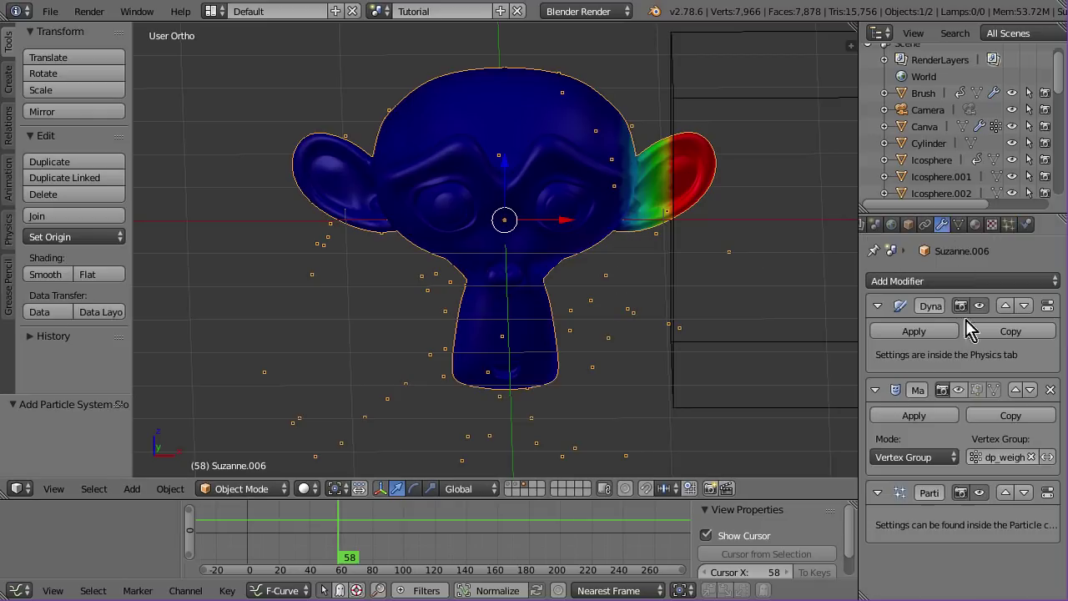
click(961, 390)
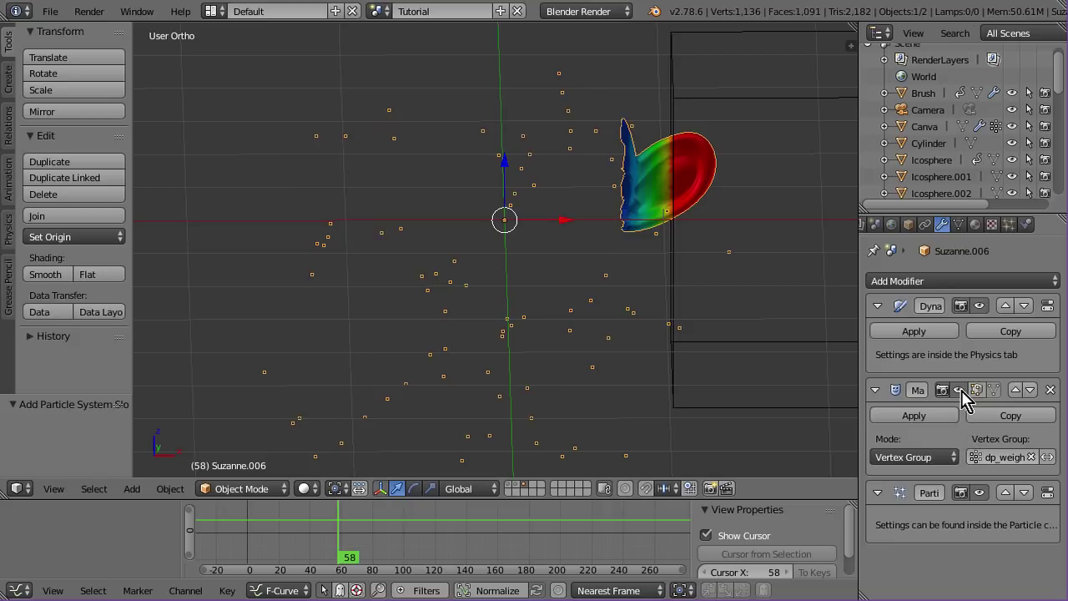
key(shift+Left)
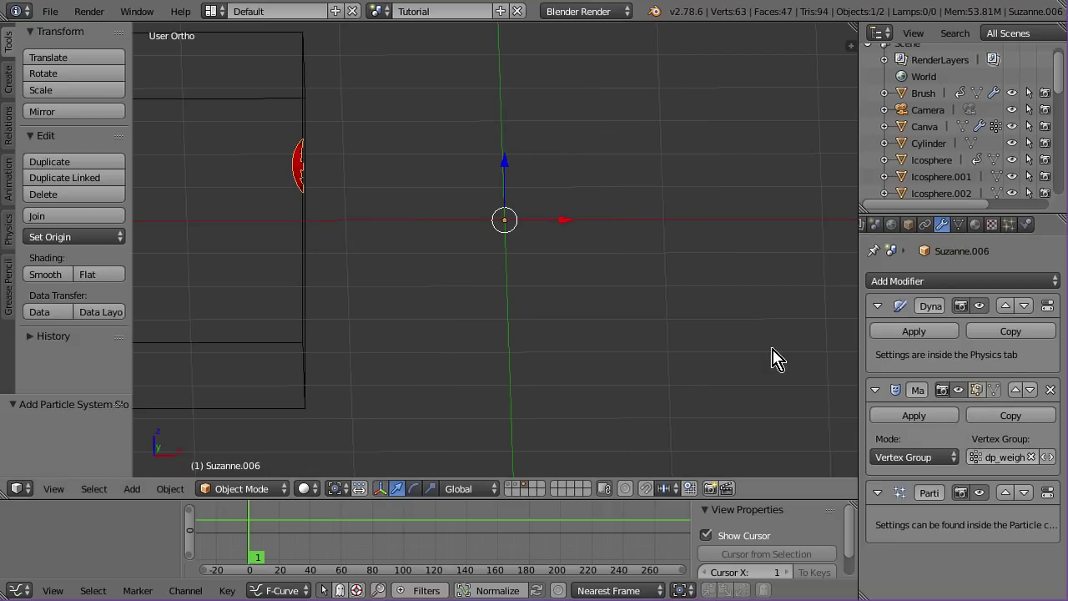
key(alt+a)
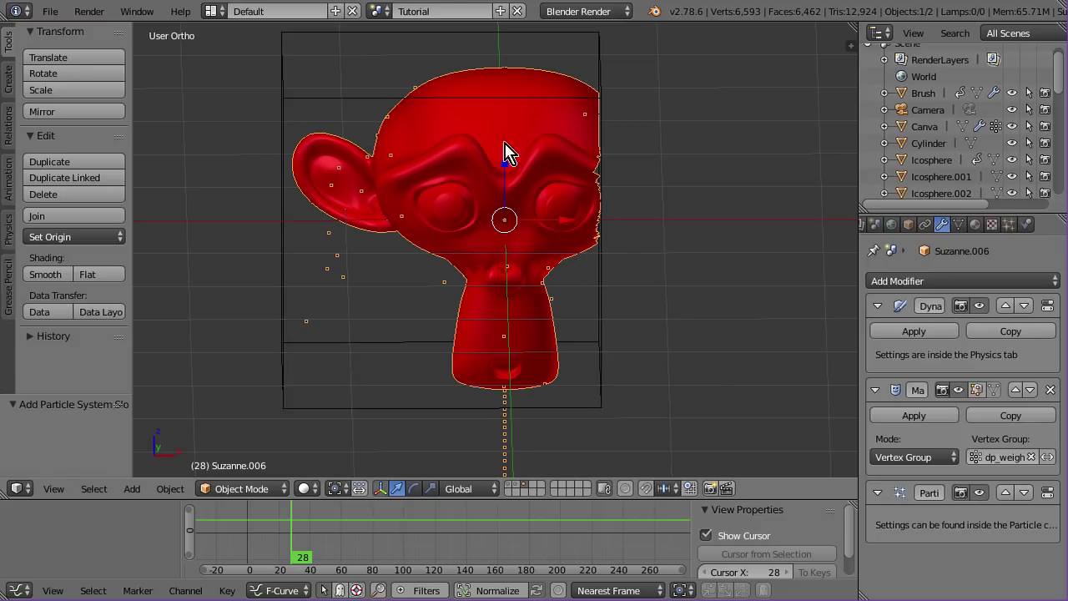
key(alt+a)
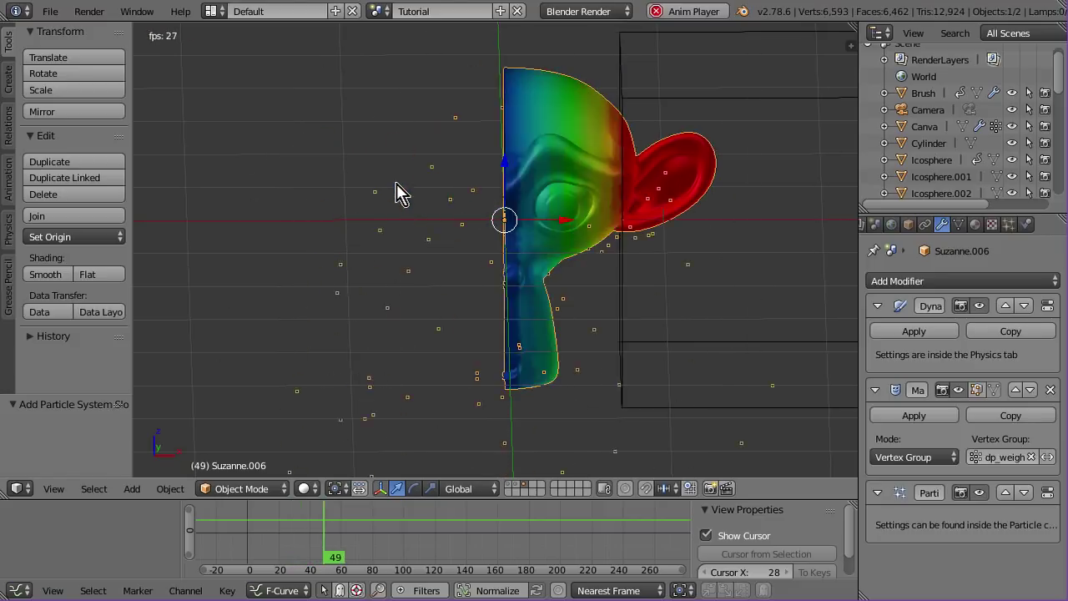
key(alt+a)
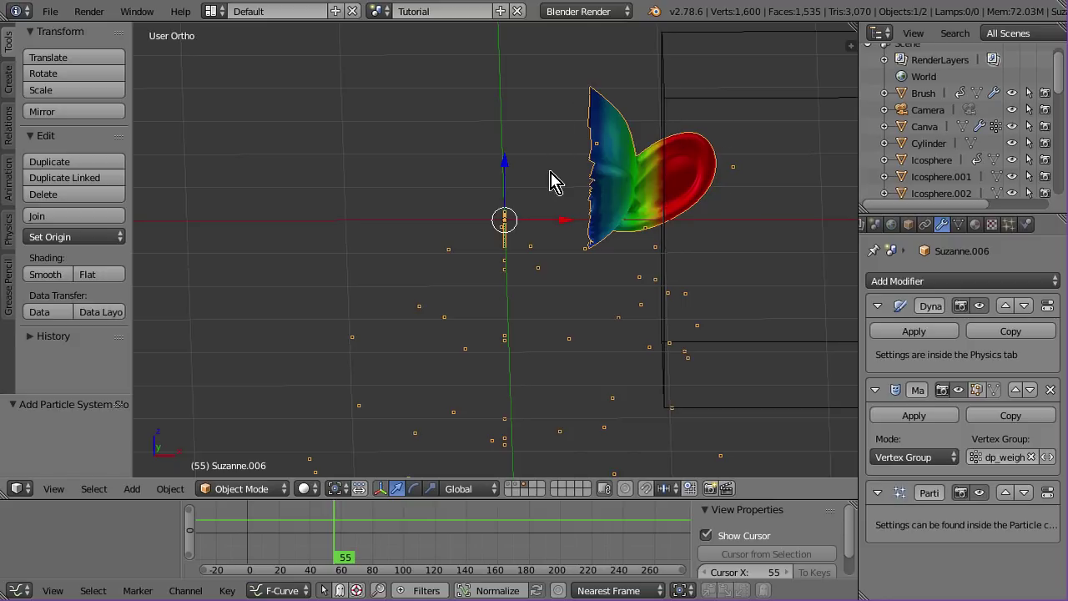
click(1007, 223)
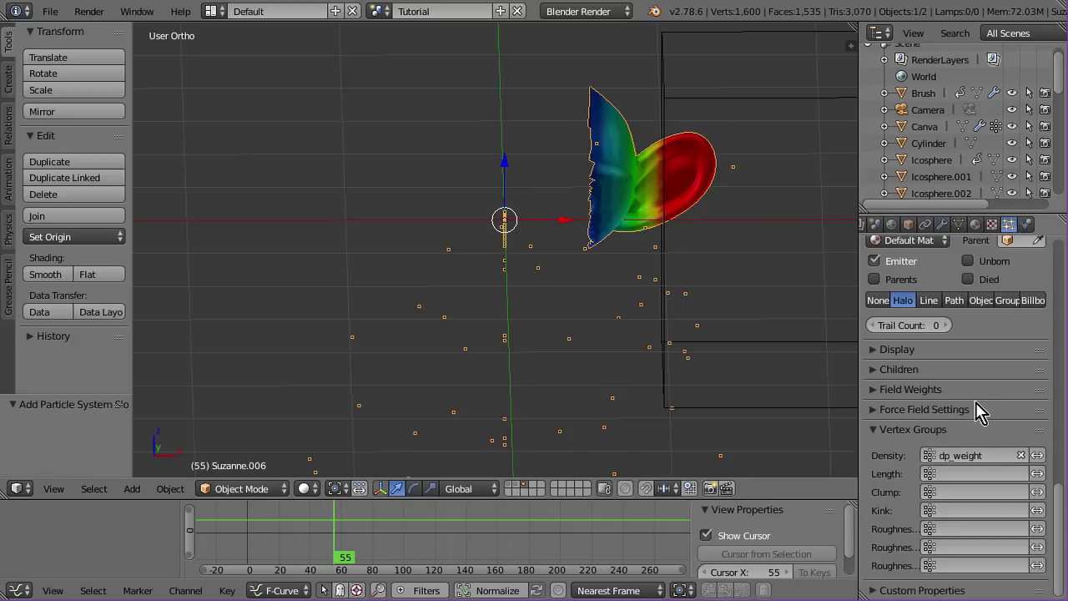
scroll(976, 411, up, 15)
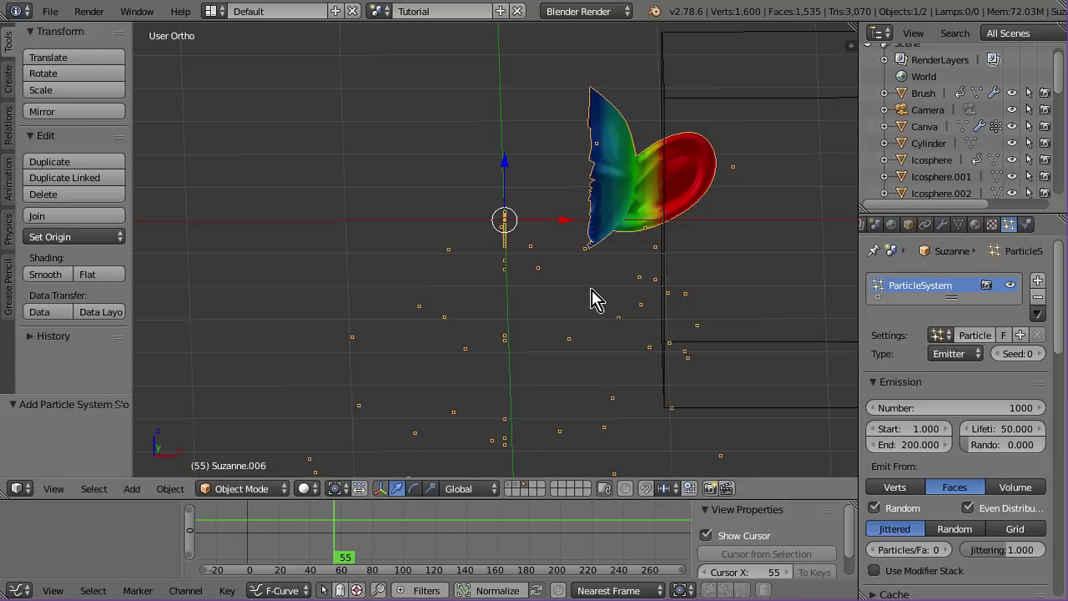
Step: Zoom out and pan to frame Suzanne, then replay from frame 1, pausing briefly at frame 40
scroll(465, 363, down, 8)
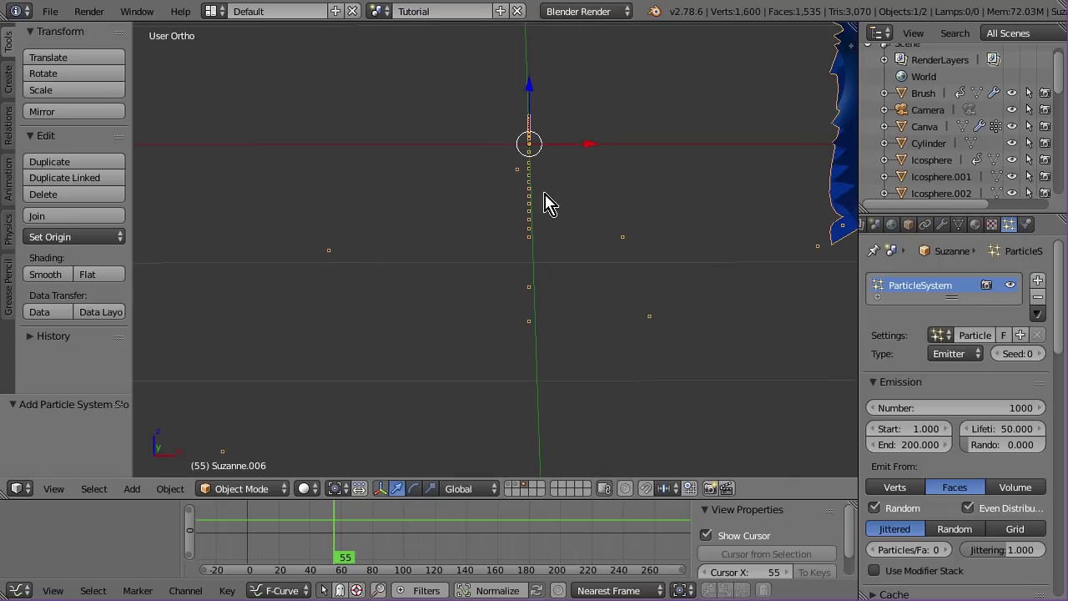
middle_drag(543, 203, 641, 136)
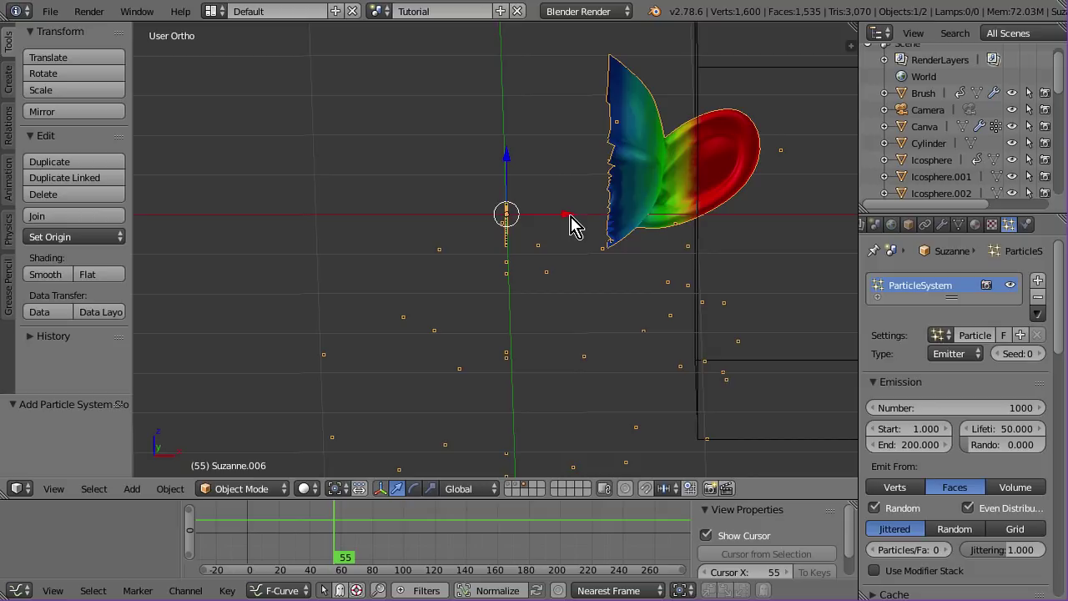
key(shift+Left)
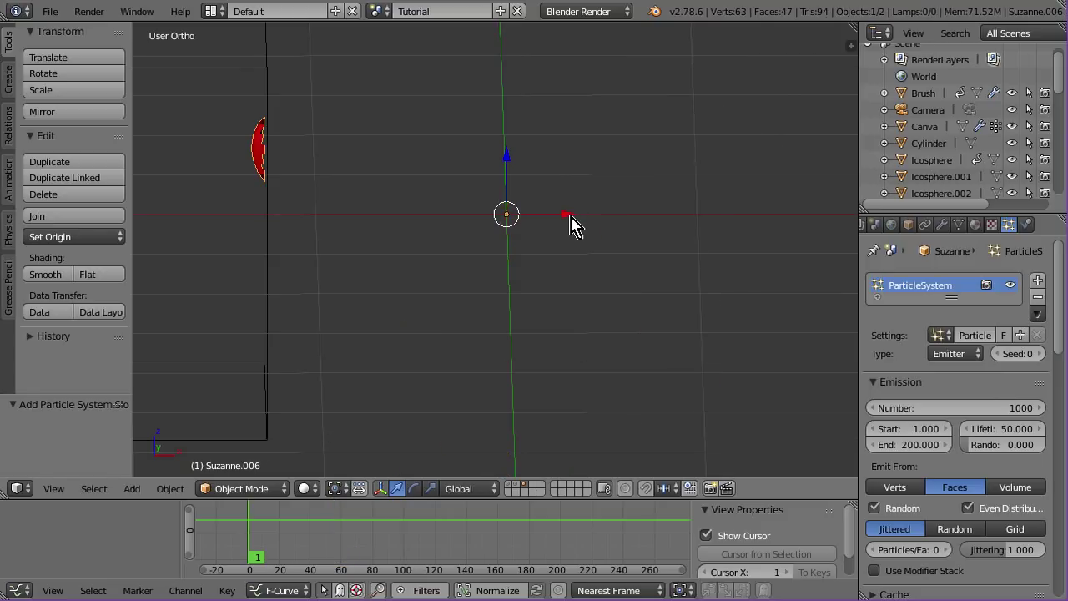
key(alt+a)
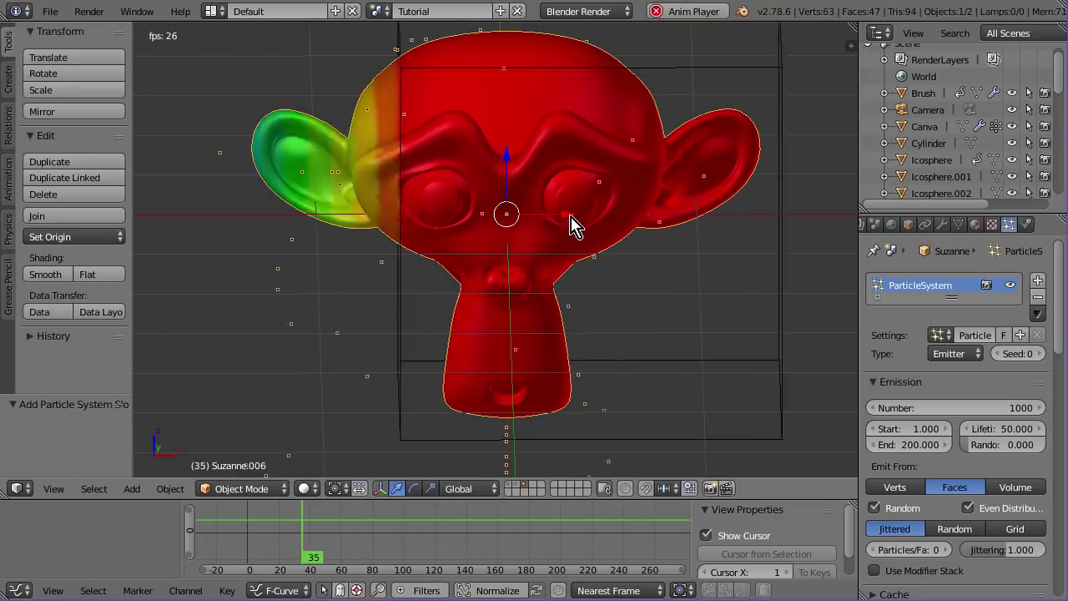
key(alt+a)
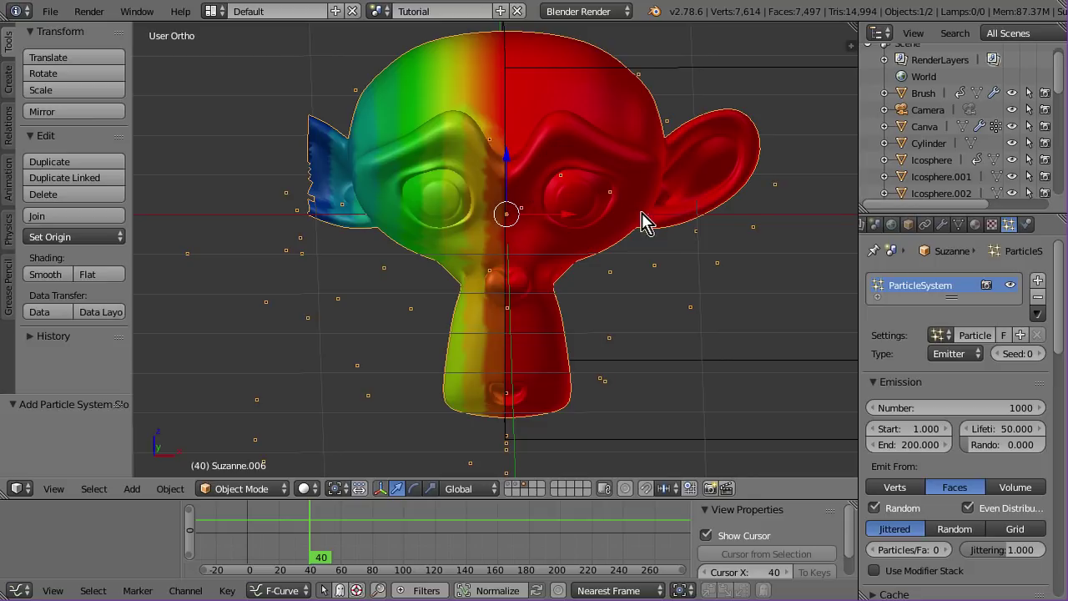
key(alt+a)
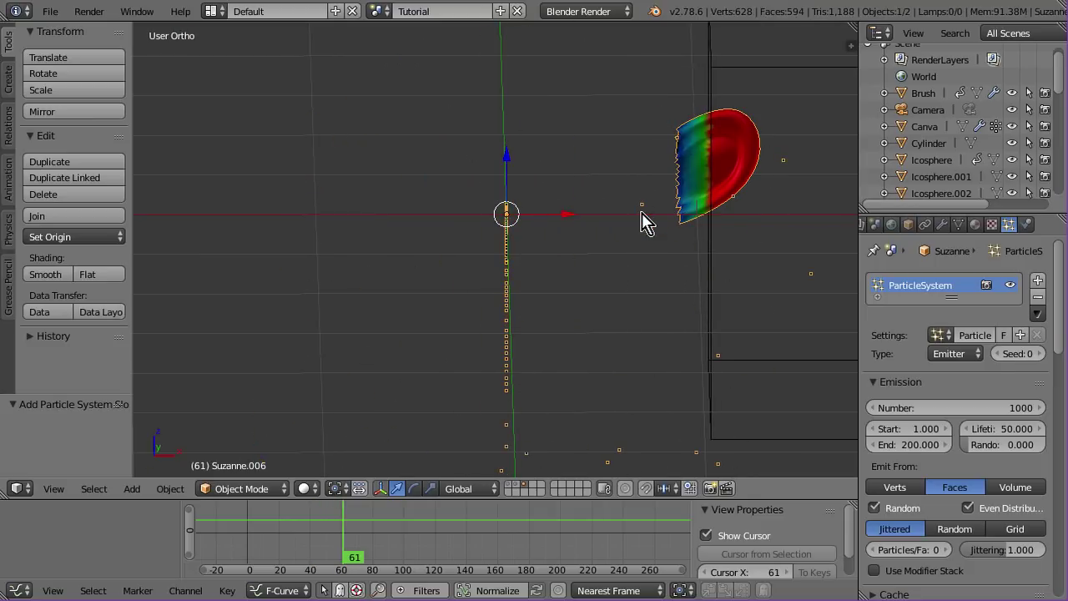